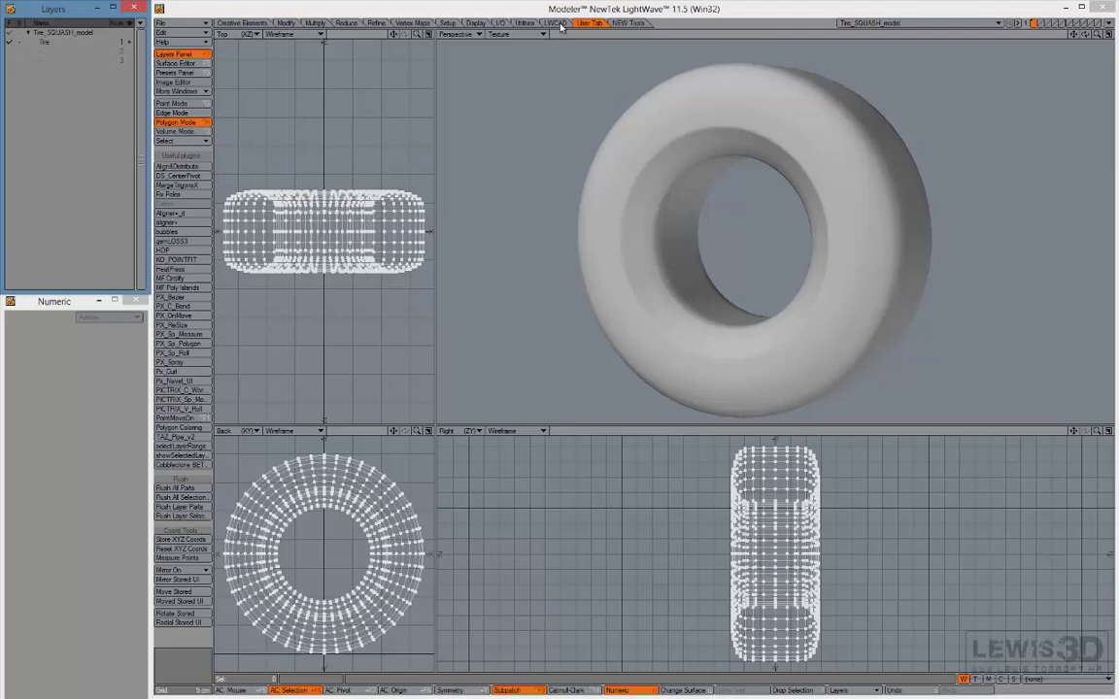
Show the perspective view in Textured Wire shading and examine the tire's mesh from several angles
key(KP_2)
mouse_move(717, 267)
alt+mouse_down()
mouse_move(1001, 241)
mouse_move(858, 193)
mouse_move(761, 217)
mouse_move(680, 195)
mouse_move(787, 174)
alt+mouse_up()
key(KP_1)
key(KP_2)
mouse_move(730, 200)
mouse_down()
mouse_move(799, 194)
mouse_move(859, 211)
mouse_up()
mouse_move(709, 248)
alt+mouse_down()
mouse_move(685, 201)
mouse_move(812, 199)
mouse_move(774, 187)
mouse_move(865, 214)
mouse_move(783, 216)
mouse_move(749, 232)
alt+mouse_up()
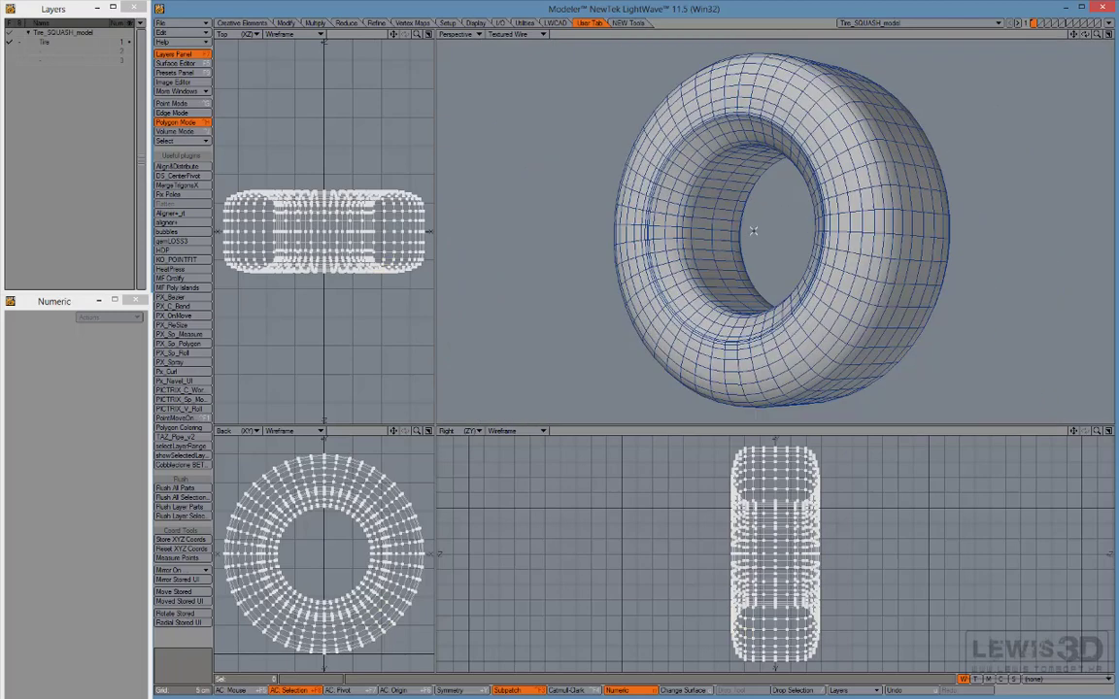
alt+drag(755, 235, 787, 223)
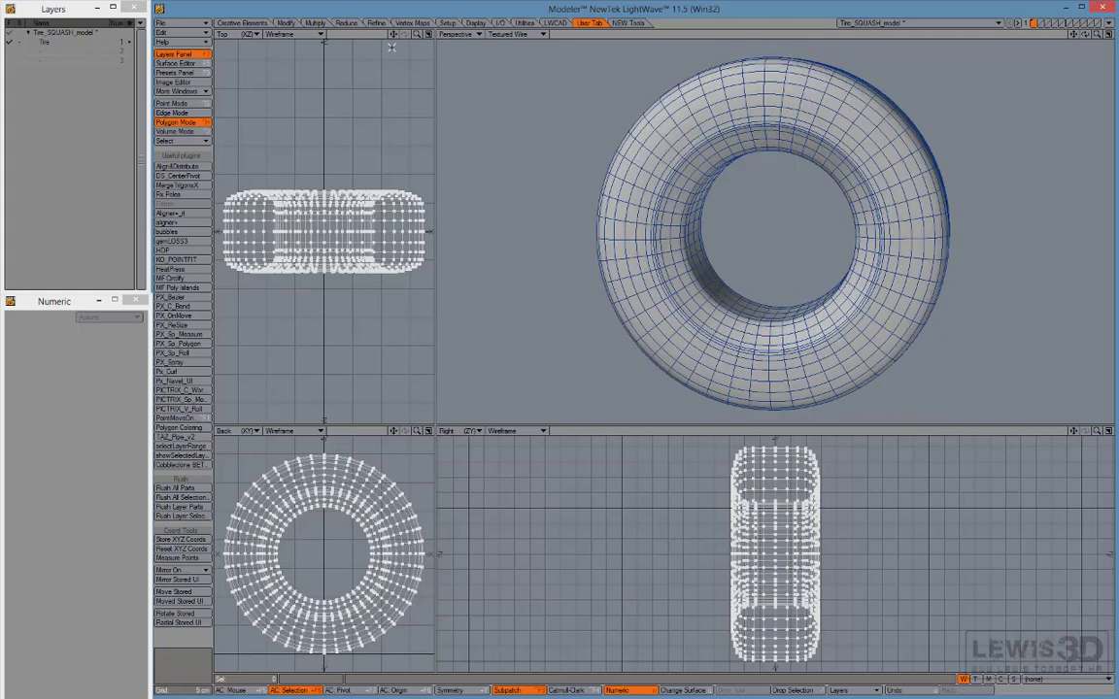
Save the Tire_SQUASH_model object
click(161, 22)
mouse_move(166, 90)
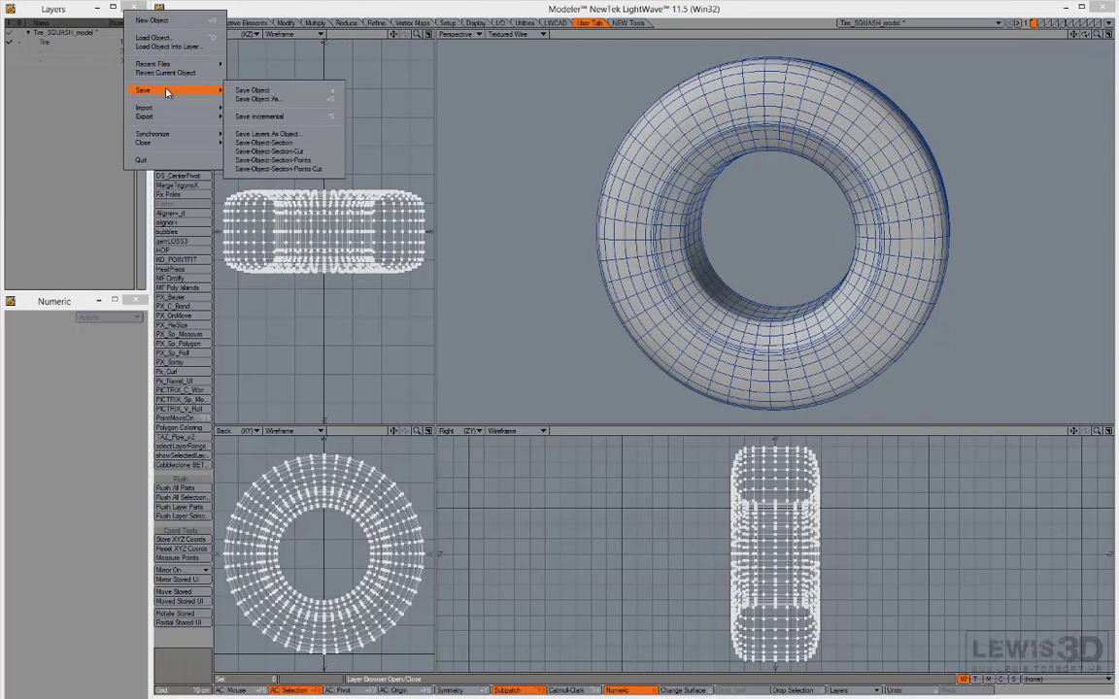
click(245, 85)
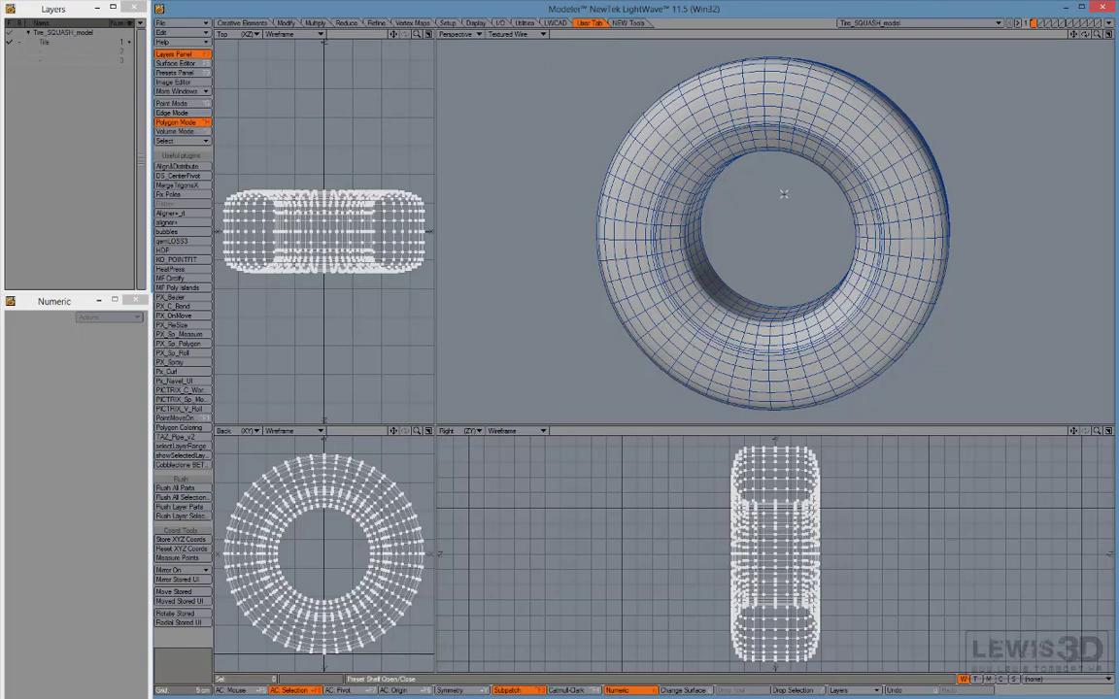
Open the Surface Editor for the tire and set the OpenGL shading method to GLSL Shaders in the display options
key(F5)
drag(471, 453, 471, 227)
click(616, 365)
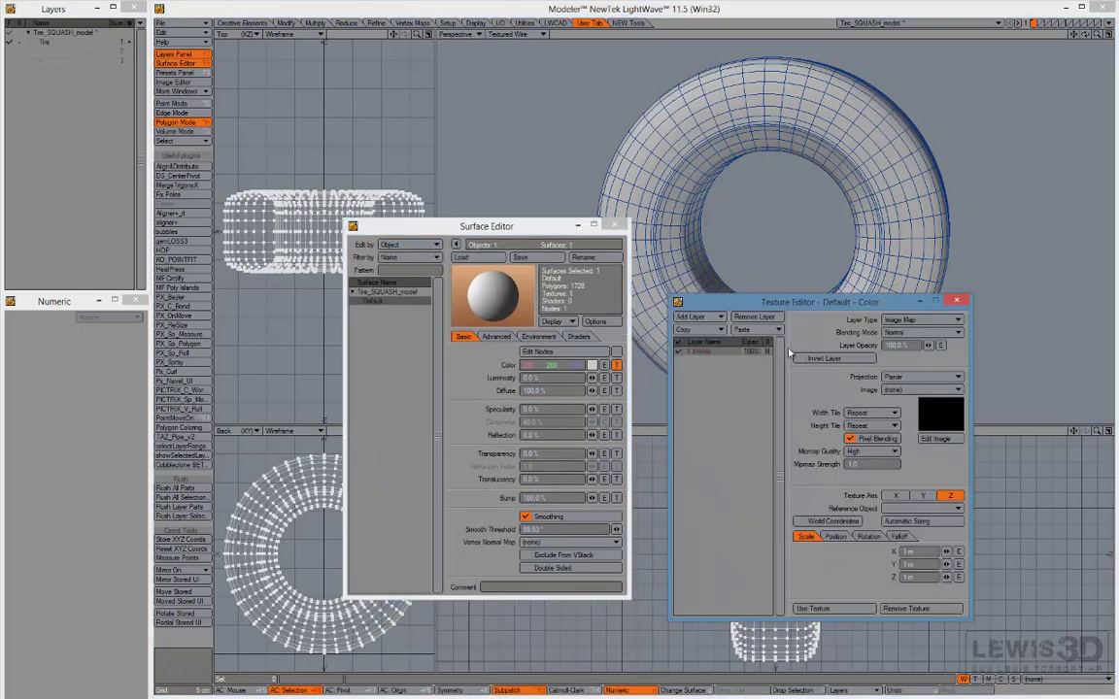
click(954, 300)
key(d)
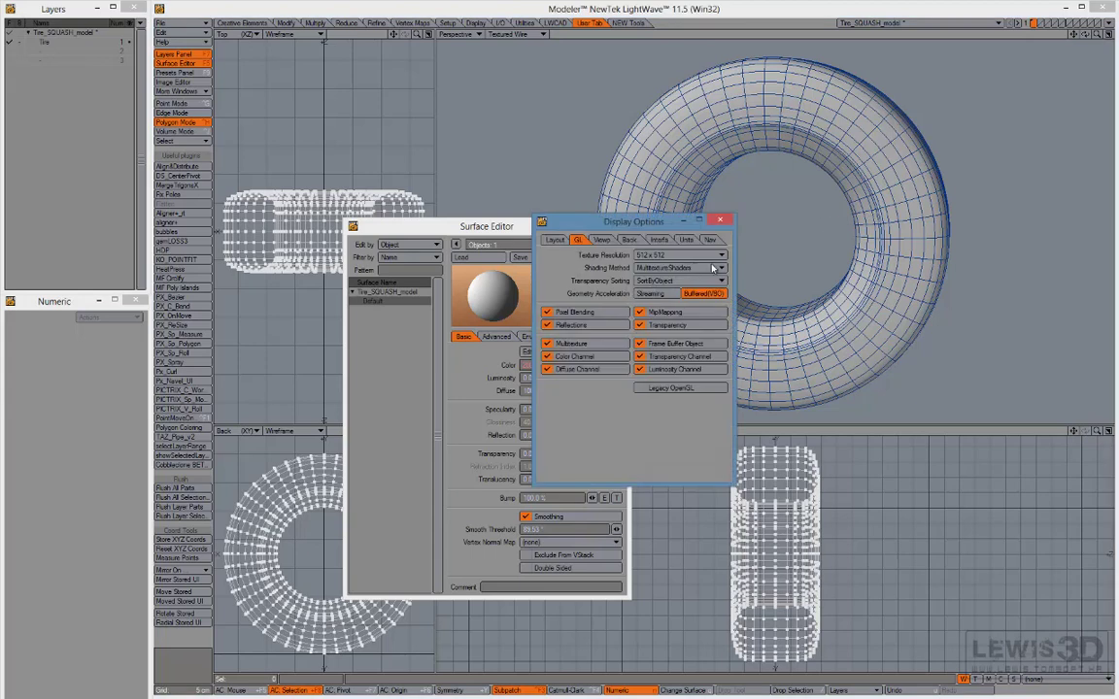
click(677, 268)
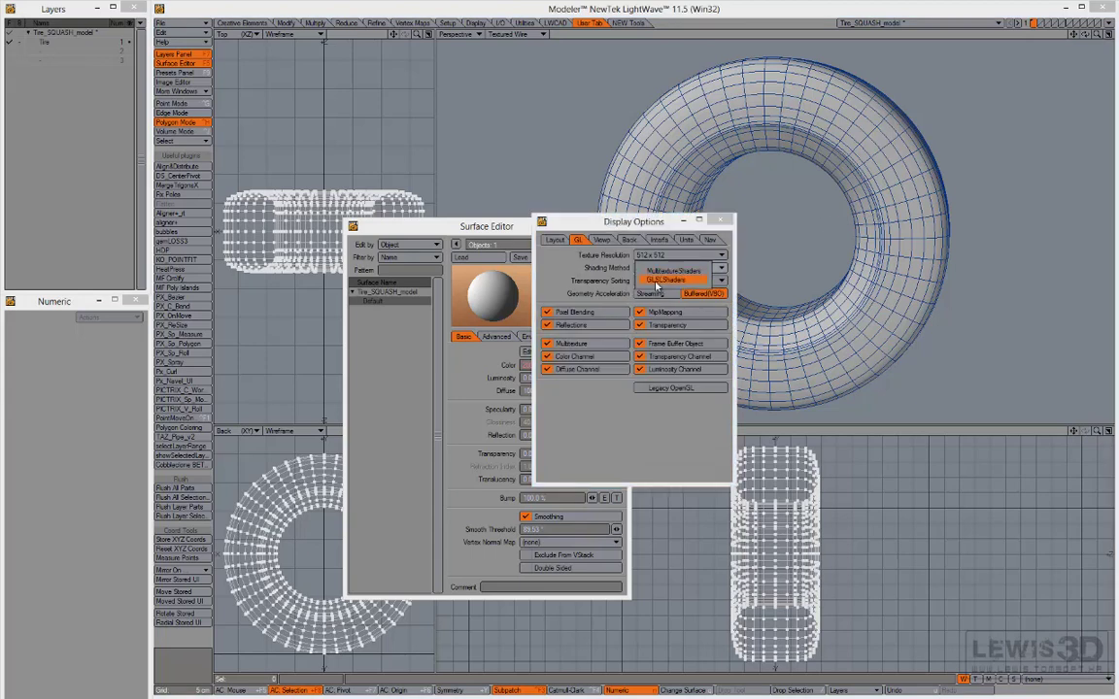
click(670, 279)
click(720, 222)
Switch the perspective view to Texture shading and view the tire at an angle
alt+drag(805, 189, 766, 177)
key(KP_5)
key(KP_4)
key(KP_5)
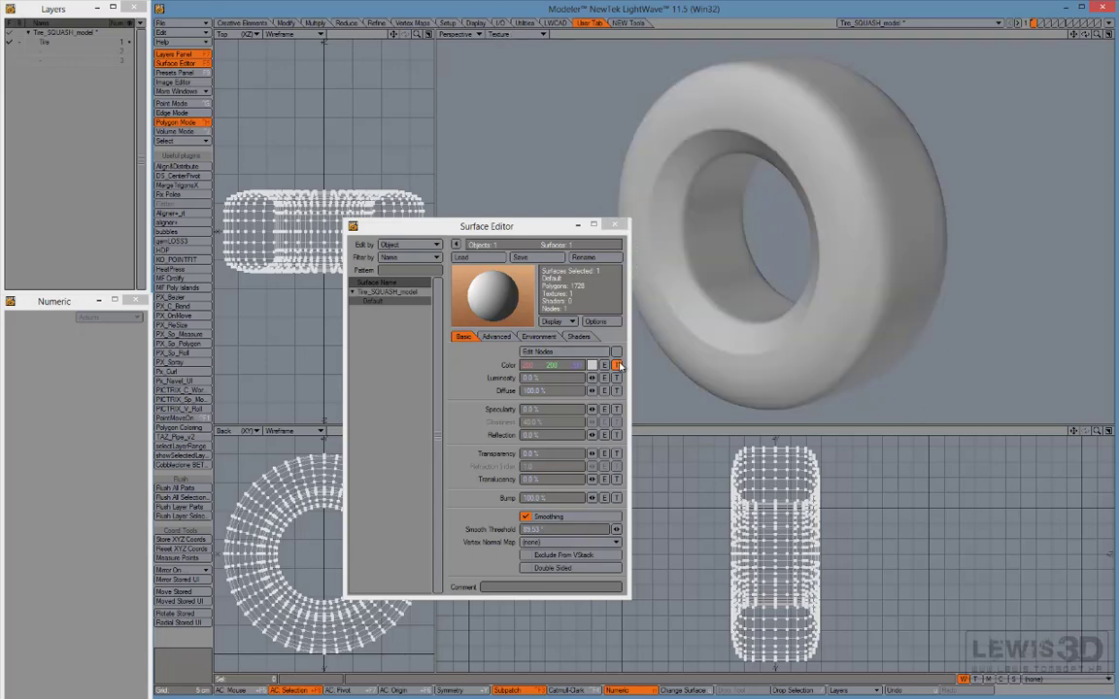
Set the Default surface's color texture layer to a Bump Array procedural texture, sized automatically to the tire
click(615, 365)
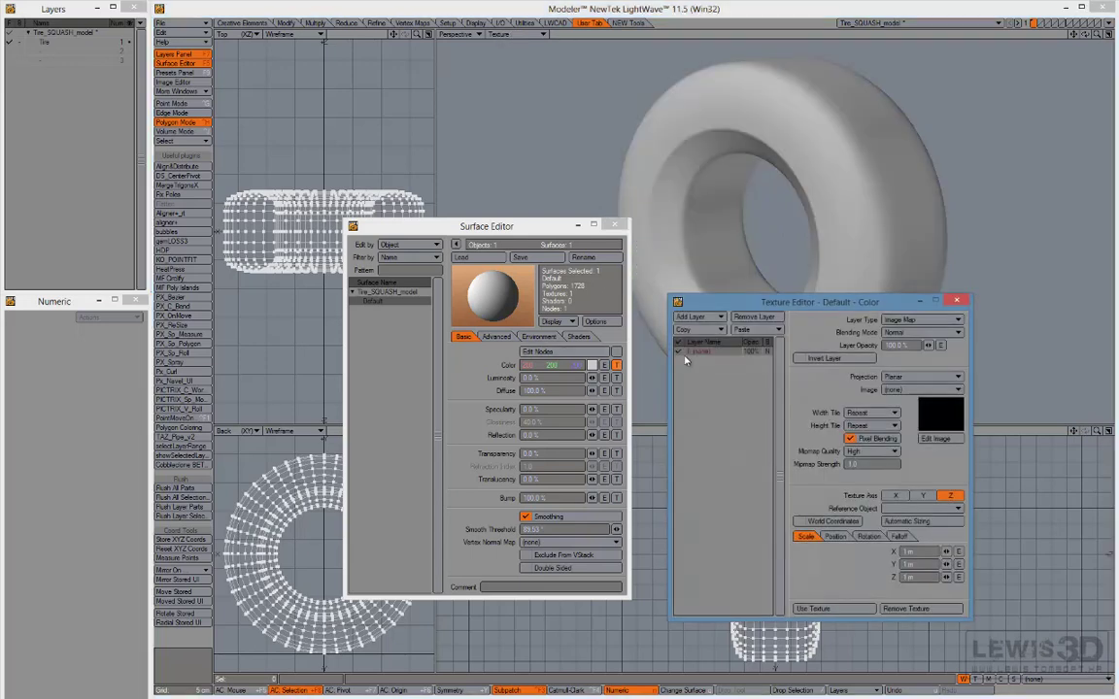
click(914, 321)
click(915, 328)
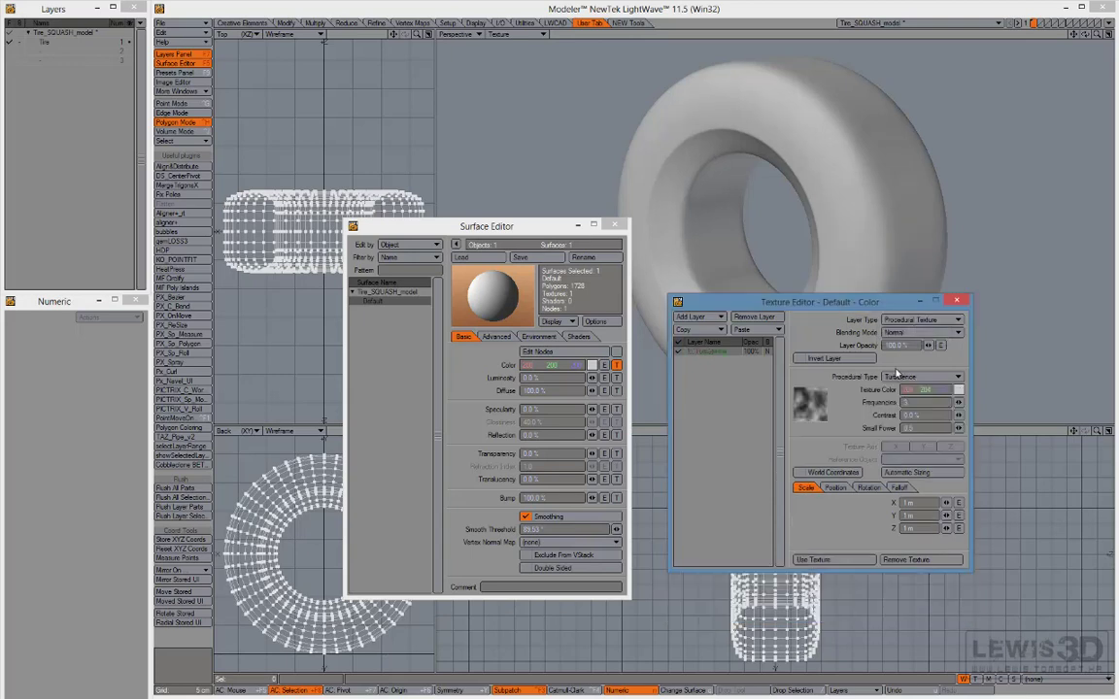
click(916, 321)
click(916, 327)
click(918, 376)
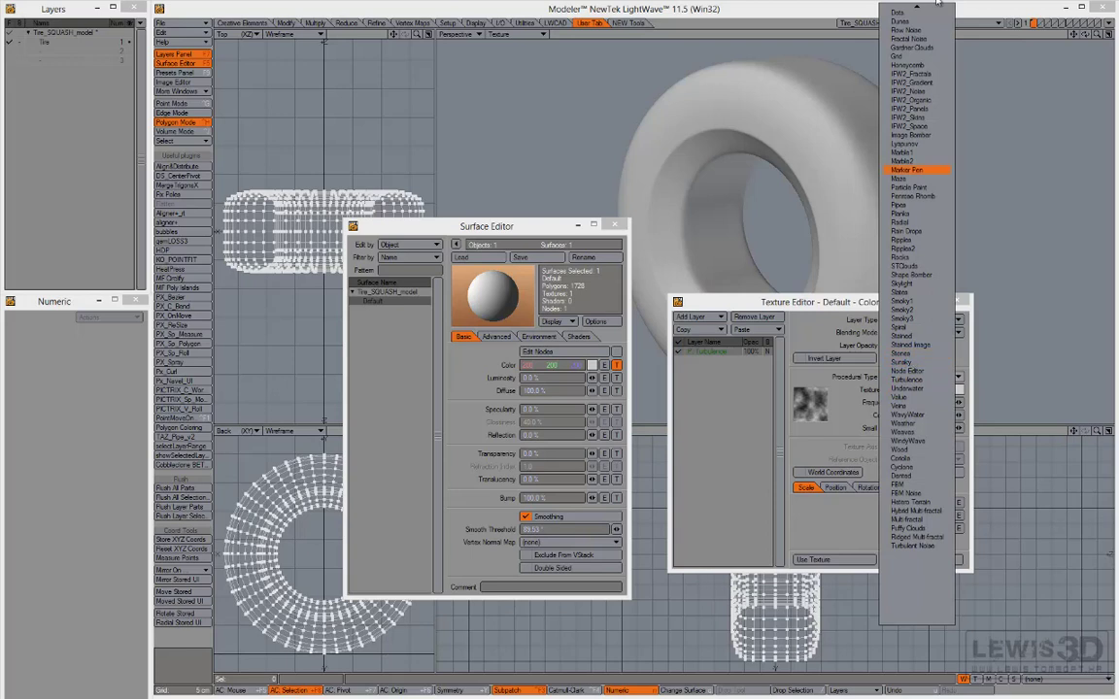
mouse_move(939, 6)
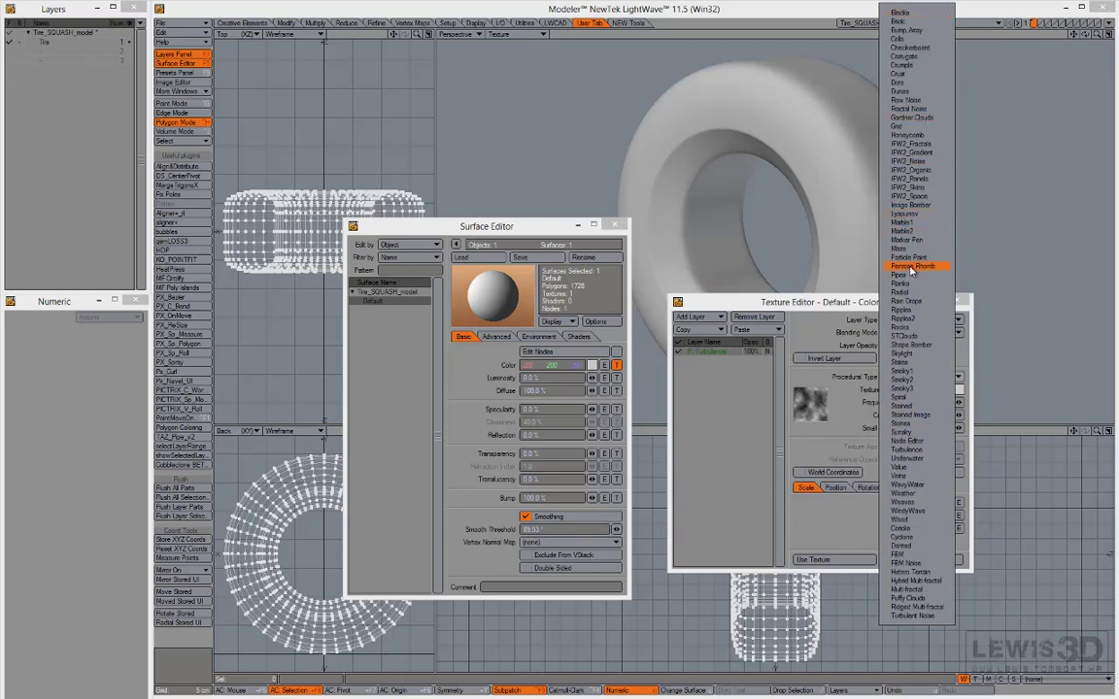
click(912, 31)
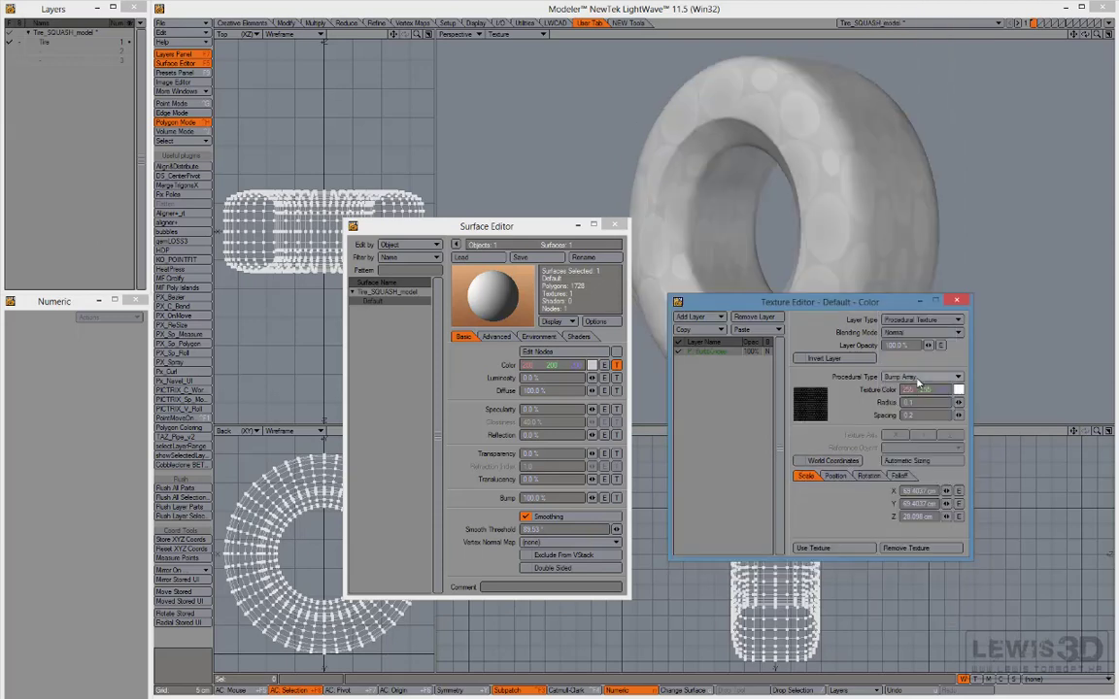
Set the Bump Array's texture color to black, apply the texture and close the Surface Editor
drag(839, 303, 846, 350)
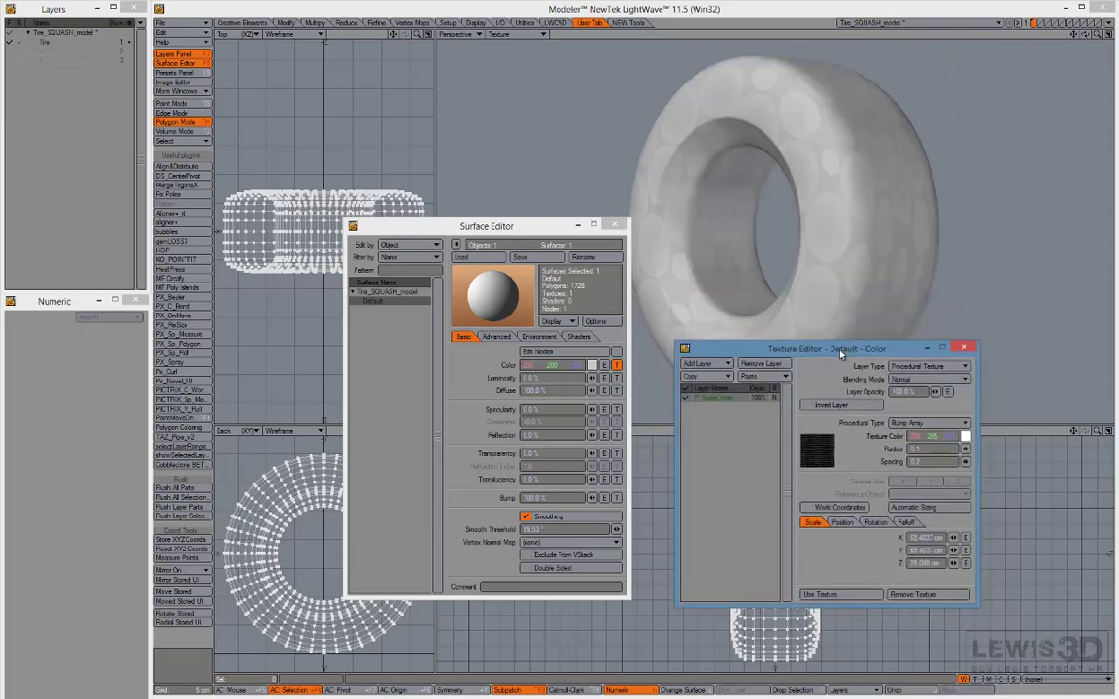
click(966, 436)
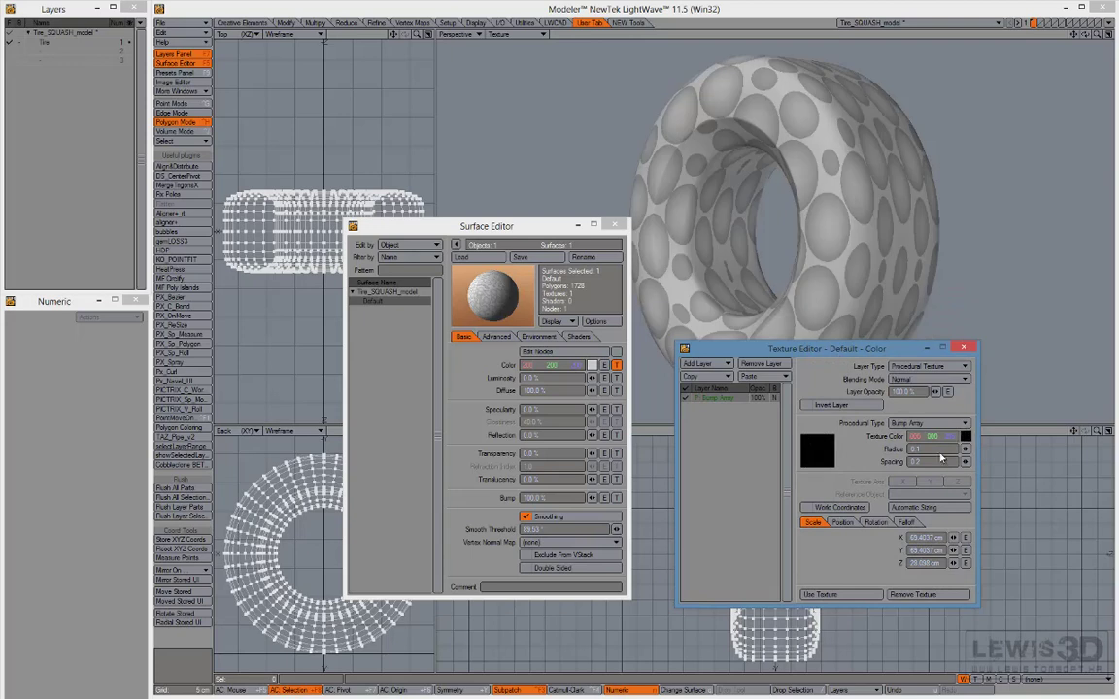
click(893, 424)
click(815, 267)
alt+drag(815, 269, 837, 200)
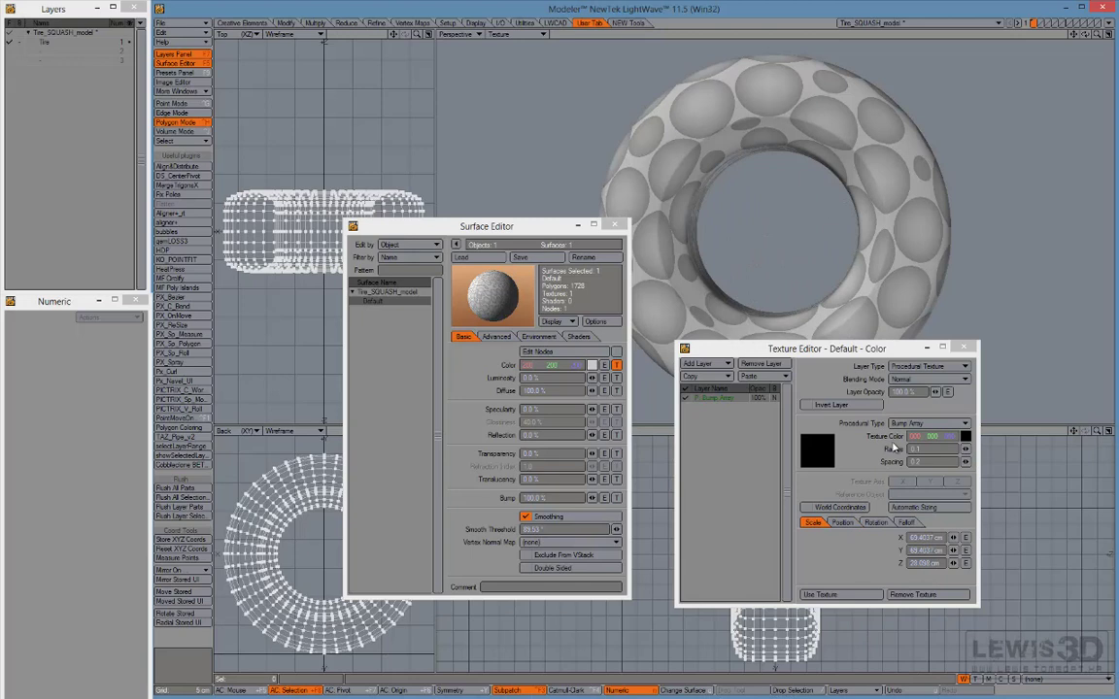
alt+drag(753, 201, 799, 234)
click(860, 596)
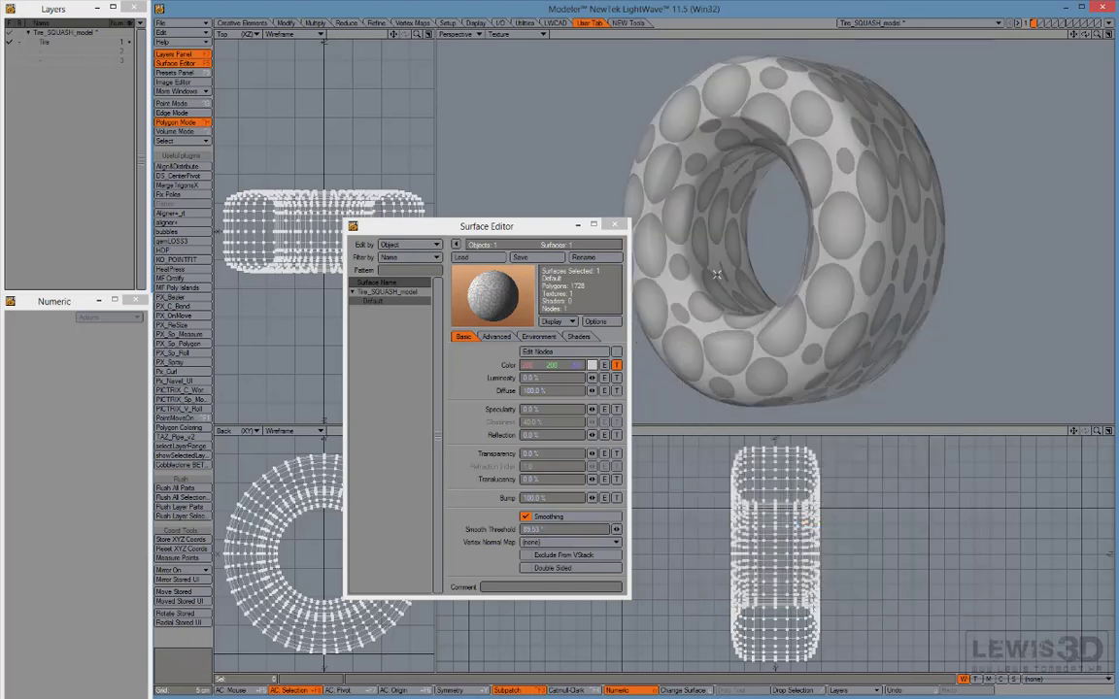
click(614, 224)
alt+drag(863, 220, 748, 193)
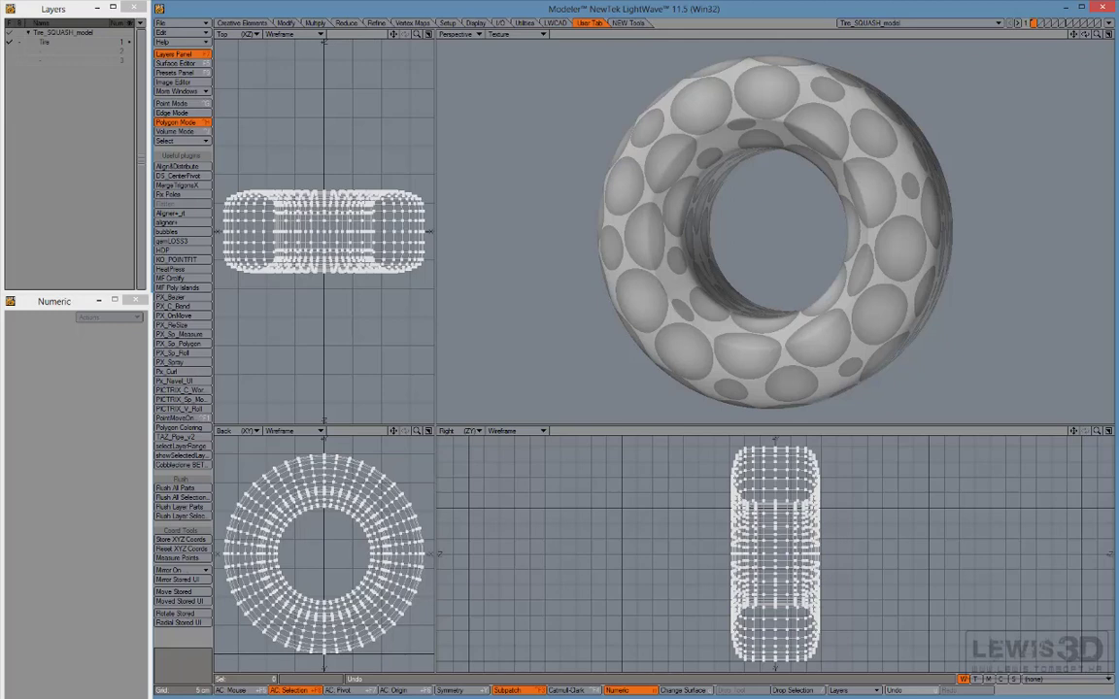
Switch to LightWave Layout and clear the current scene
key(alt+Tab)
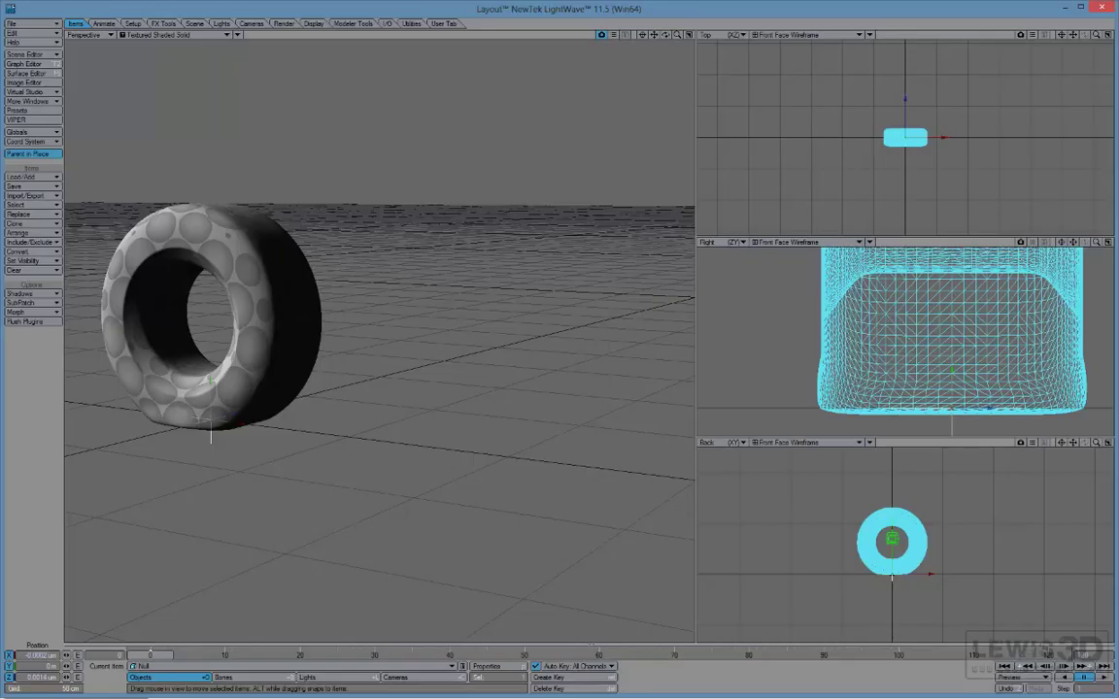
click(40, 25)
mouse_move(45, 153)
click(163, 153)
click(706, 283)
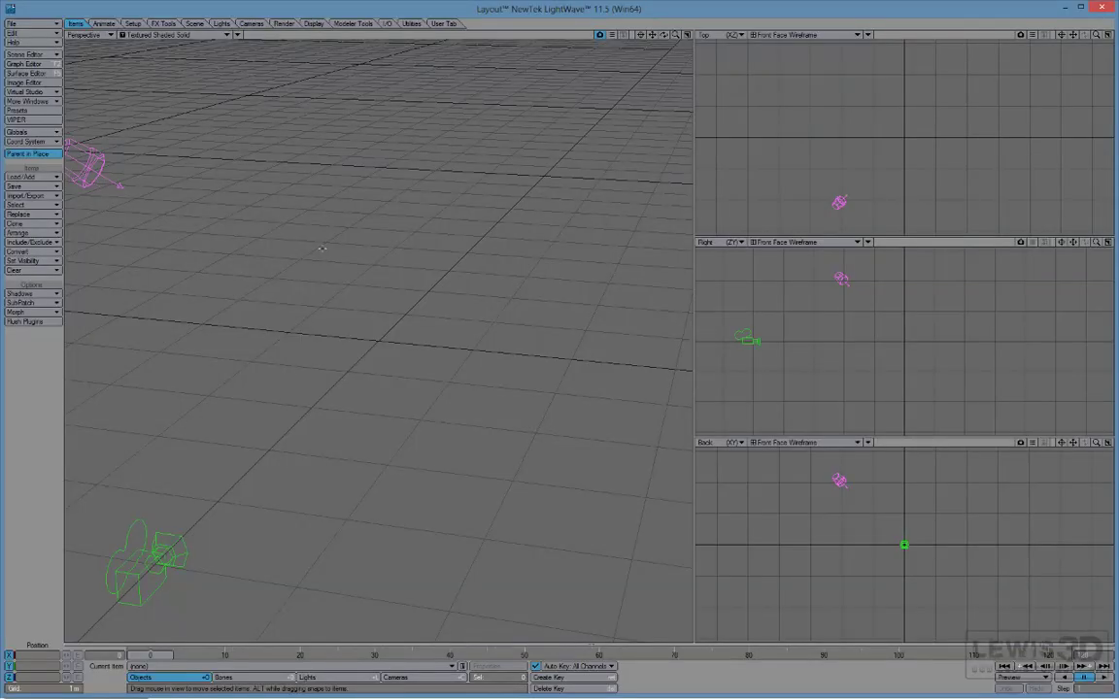
Load the Tire_SQUASH_model object into the empty scene and frame it in the perspective view
alt+drag(366, 250, 328, 251)
key(plus)
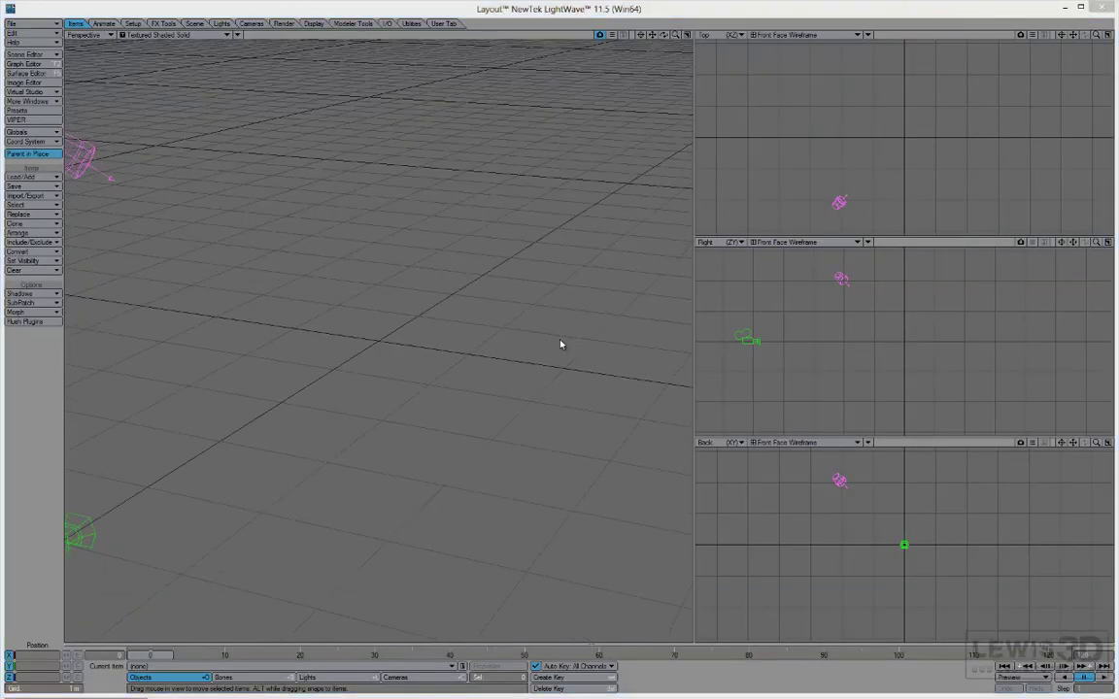
click(243, 116)
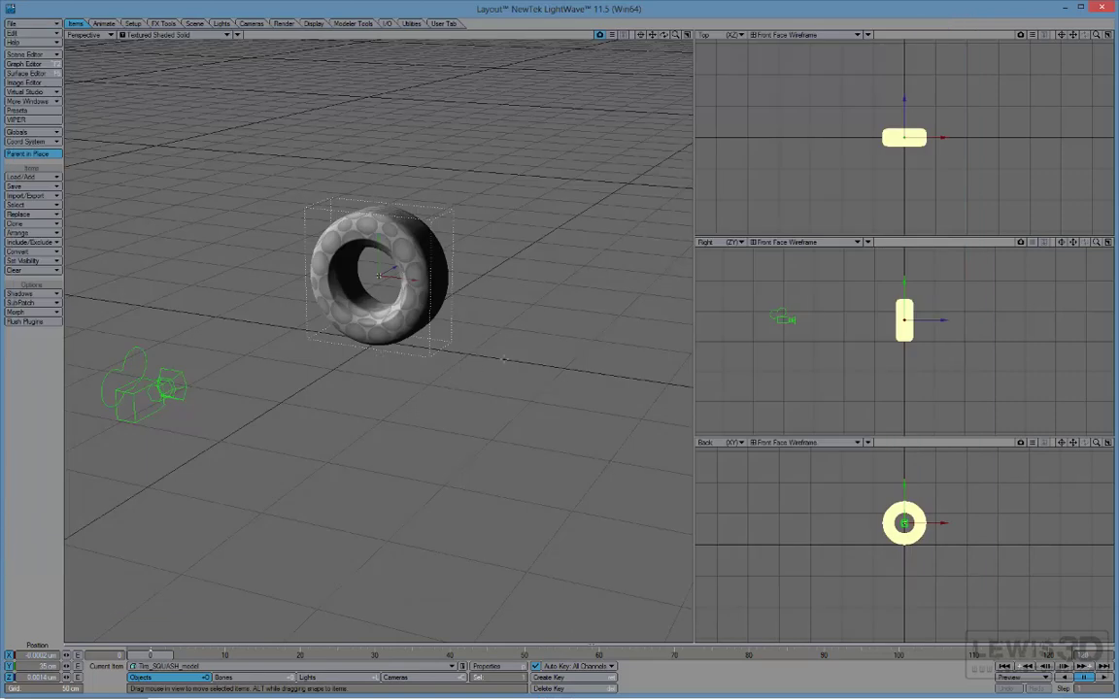
alt+drag(298, 245, 320, 180)
key(shift+a)
alt+drag(364, 281, 523, 419)
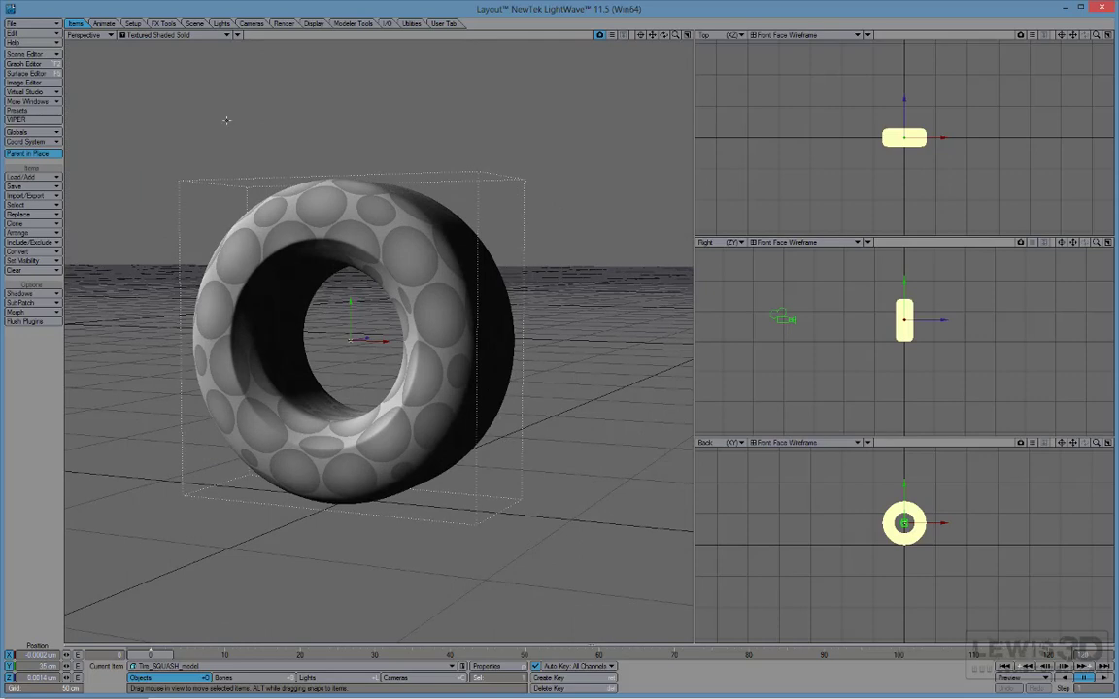
Add a null object with the name Null
click(34, 178)
mouse_move(49, 172)
click(112, 206)
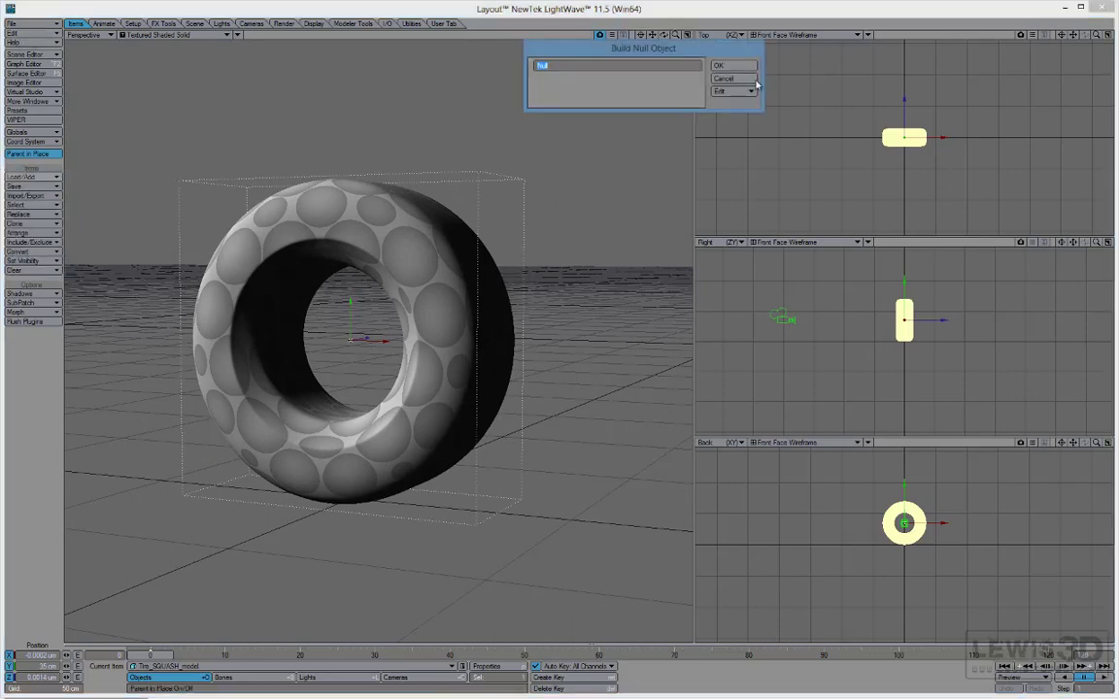
key(Return)
Examine where the null meets the tire's lower edge at ground level in the Right and Back views
drag(663, 35, 921, 354)
scroll(910, 517, up, 10)
scroll(909, 326, up, 5)
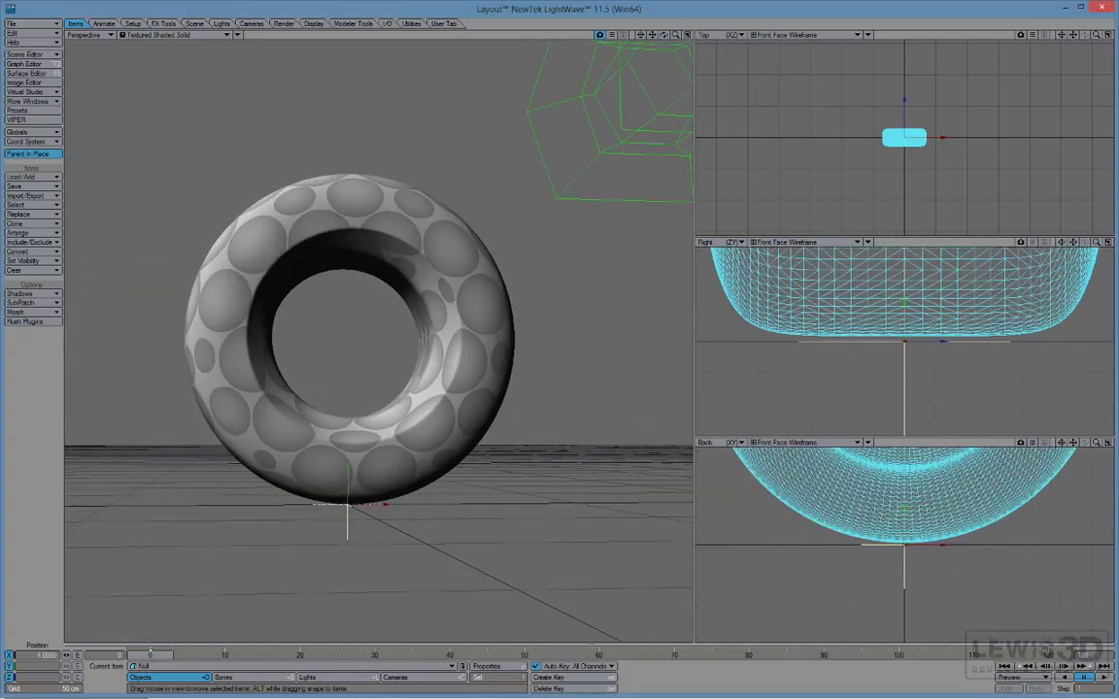
scroll(910, 326, down, 1)
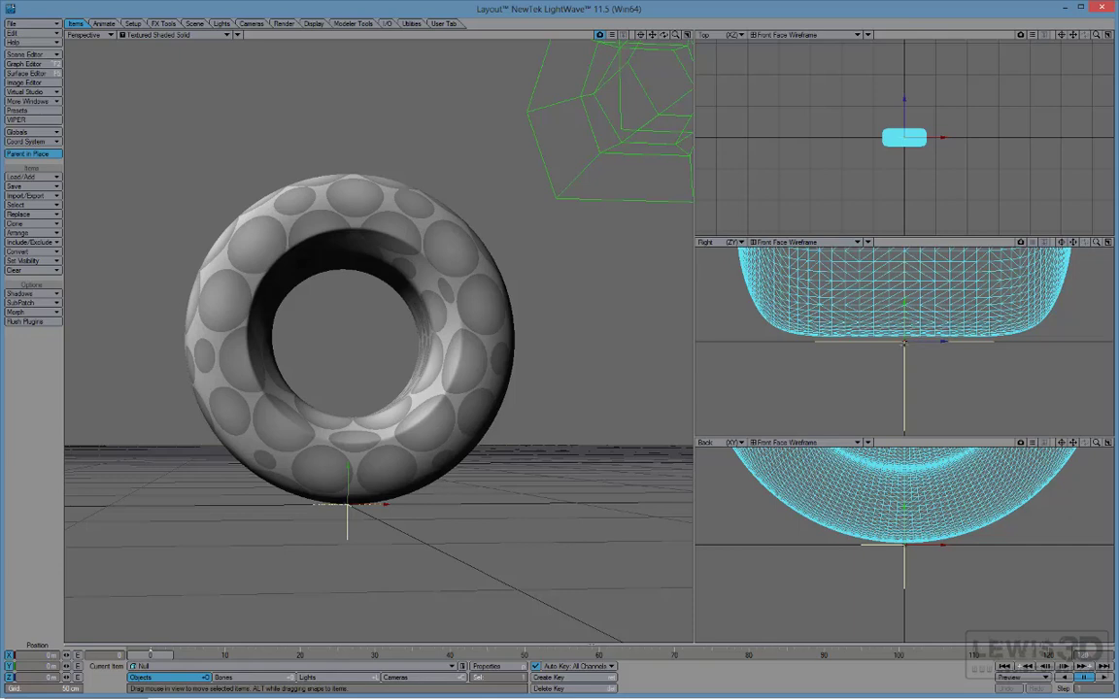
scroll(909, 557, up, 5)
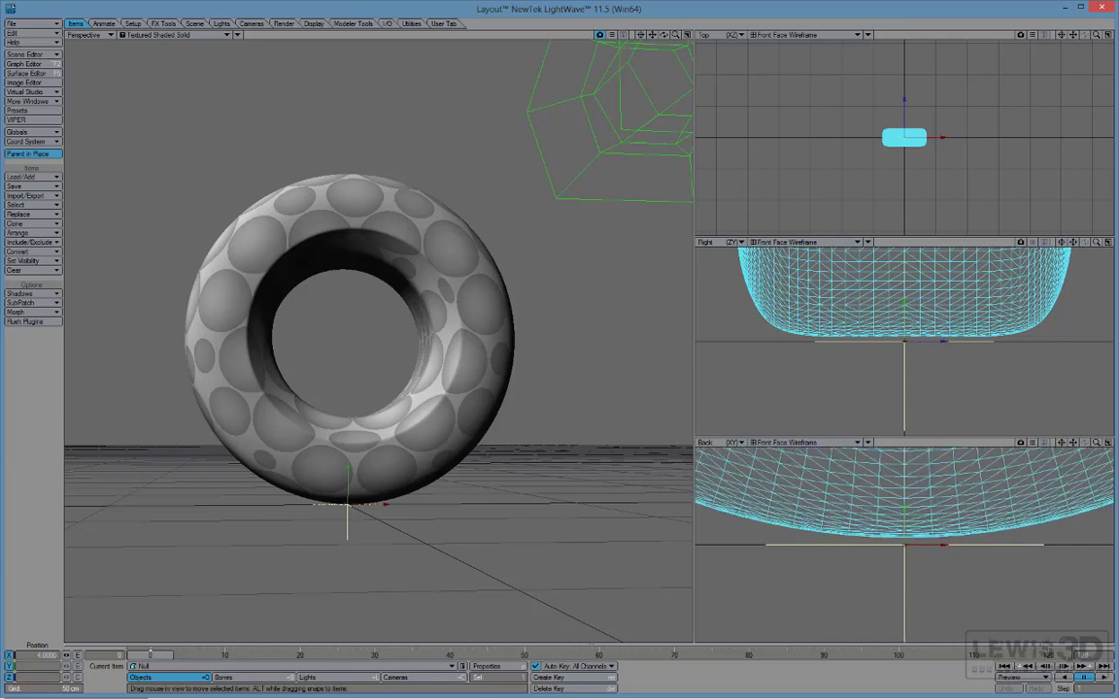
scroll(909, 557, down, 4)
scroll(898, 346, down, 4)
alt+drag(899, 346, 880, 361)
Select the tire and lower it below ground level to a Y position of about 31.18 cm
click(928, 311)
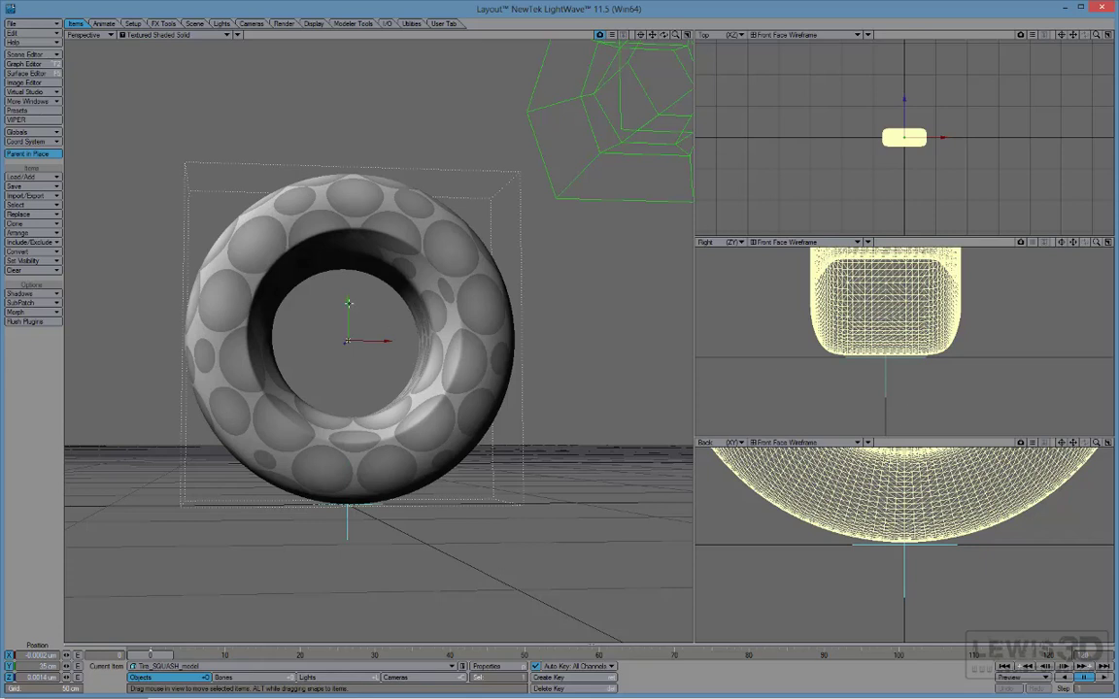
drag(554, 312, 554, 337)
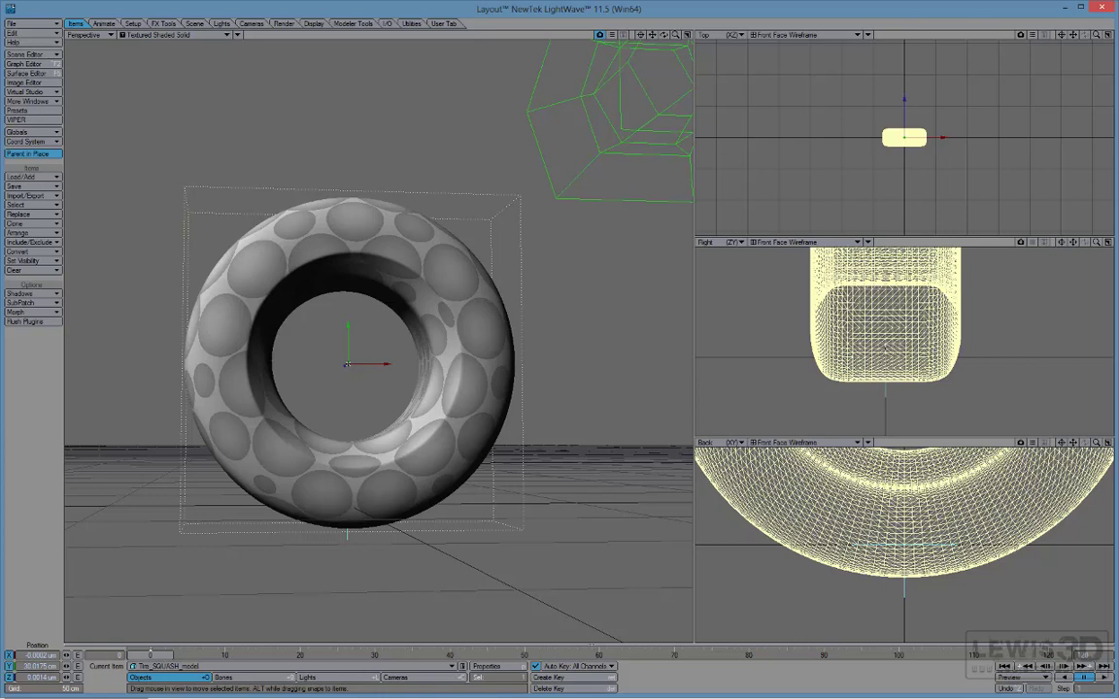
scroll(904, 505, down, 3)
alt+drag(911, 452, 895, 487)
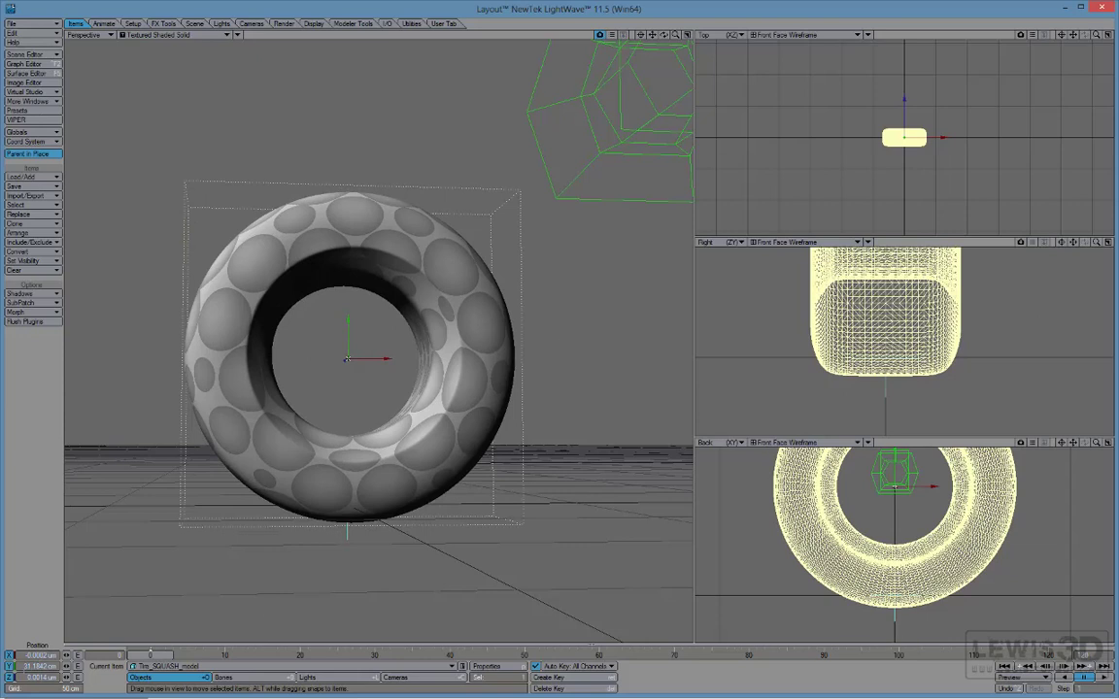
drag(21, 667, 104, 671)
key(period)
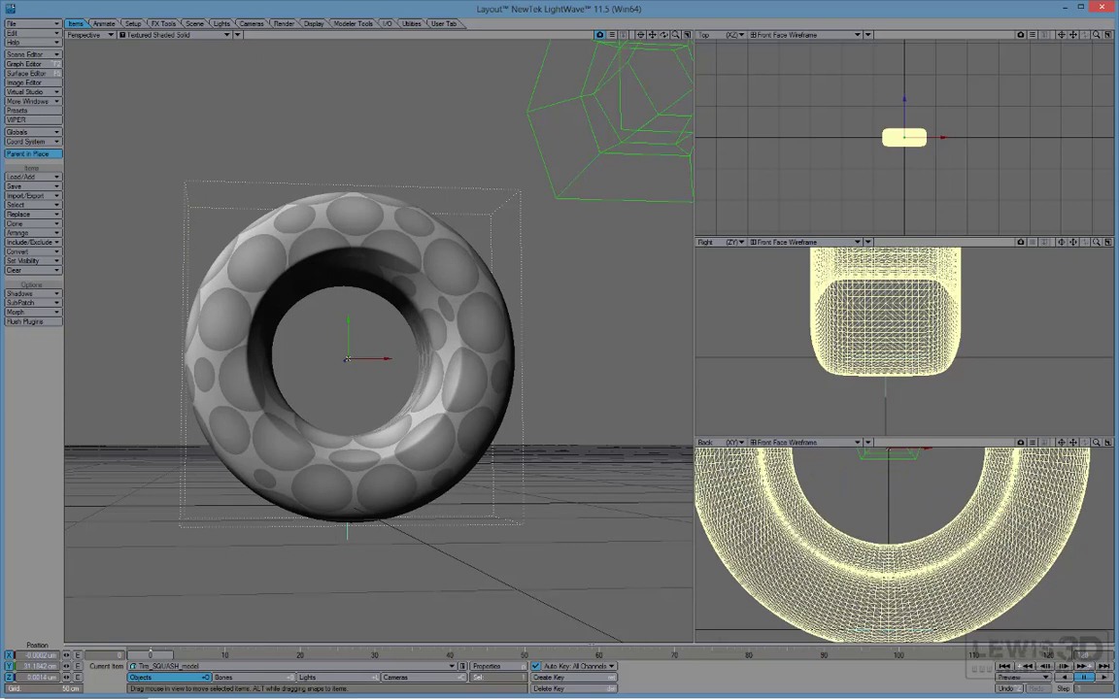
key(g)
alt+drag(347, 360, 458, 393)
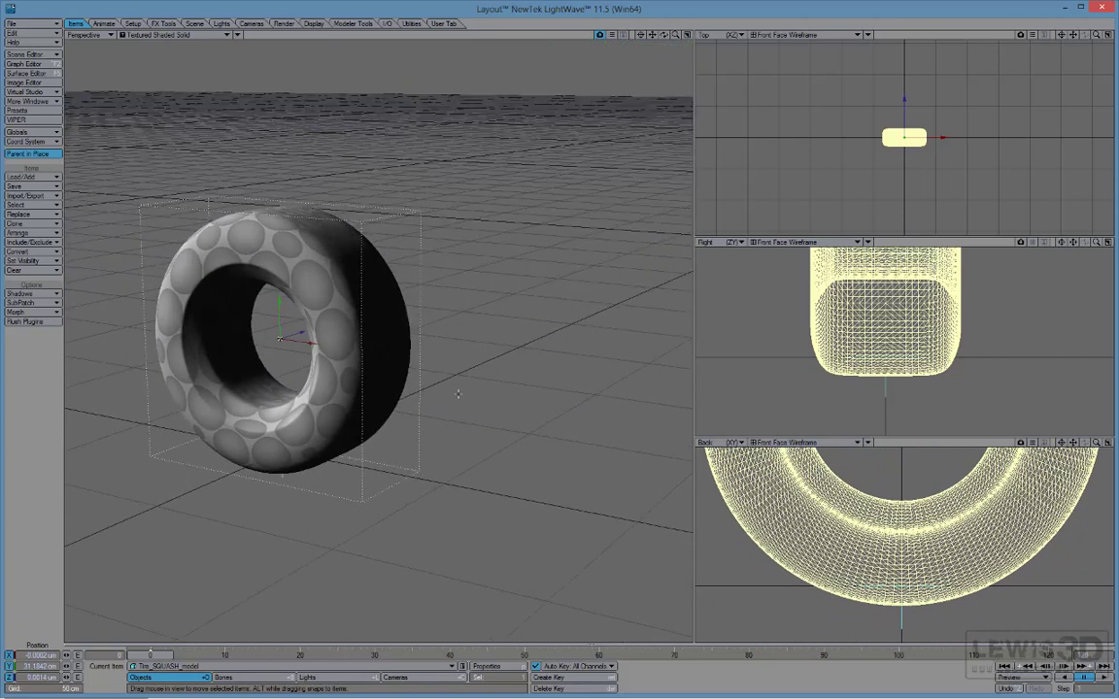
Save the scene as TIRE_Squashing in the scenes folder
click(410, 677)
click(143, 677)
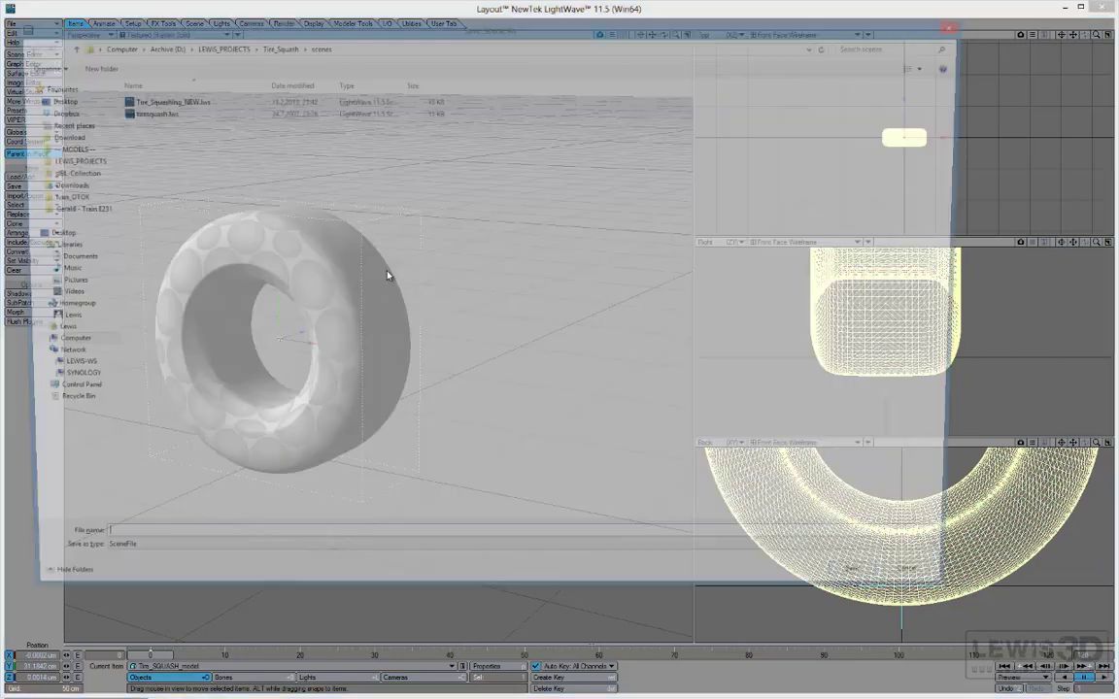
text(TI)
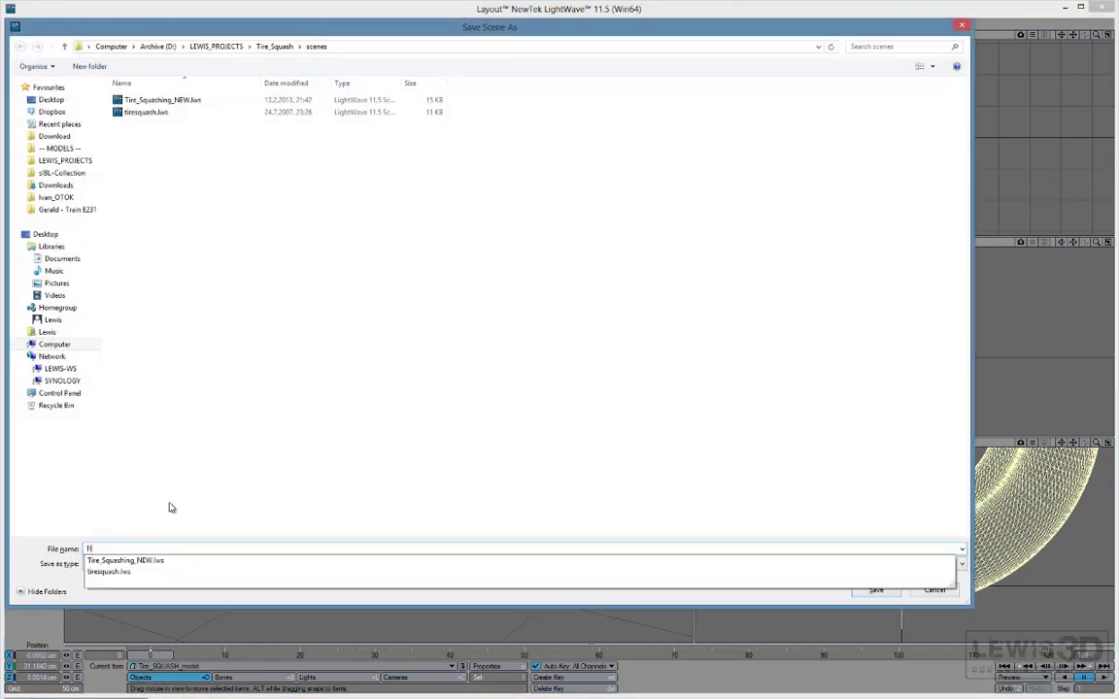
text(RE_Squashing)
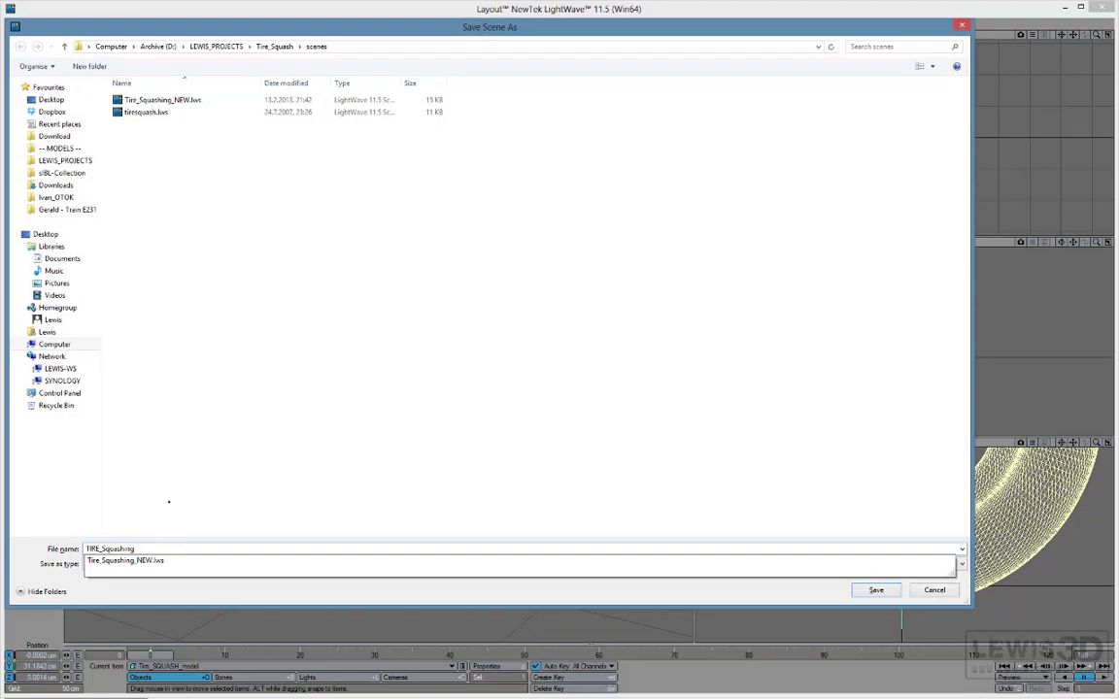
key(Return)
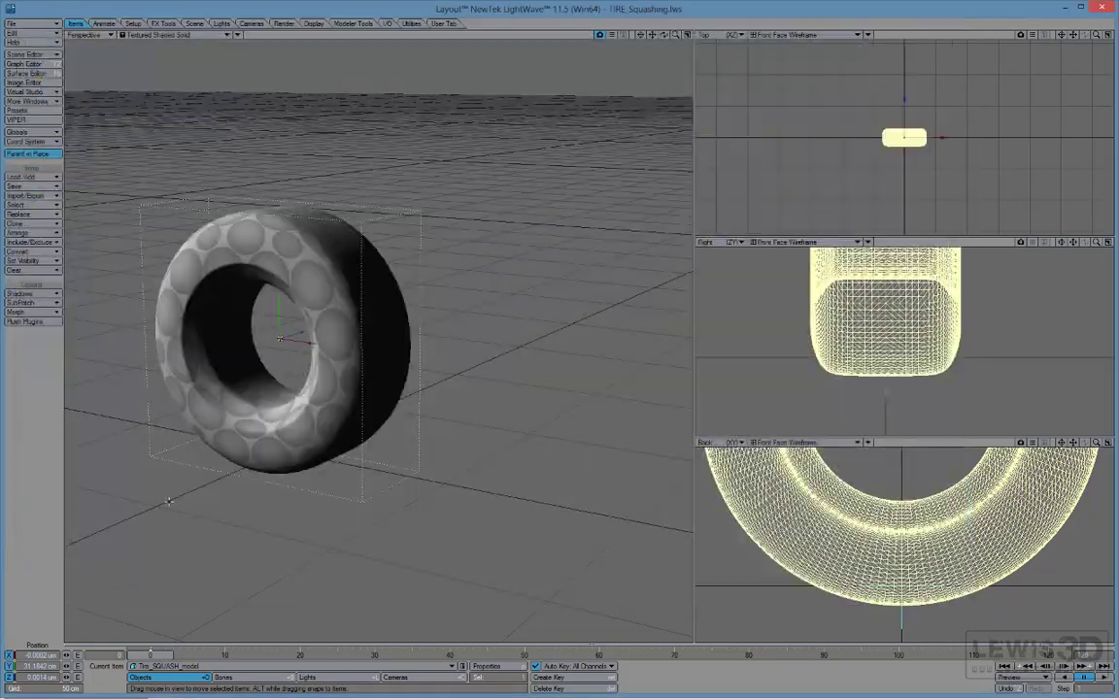
Add a Textured Displacement to the deformations of the Tire_SQUASH_model object
alt+drag(396, 370, 467, 351)
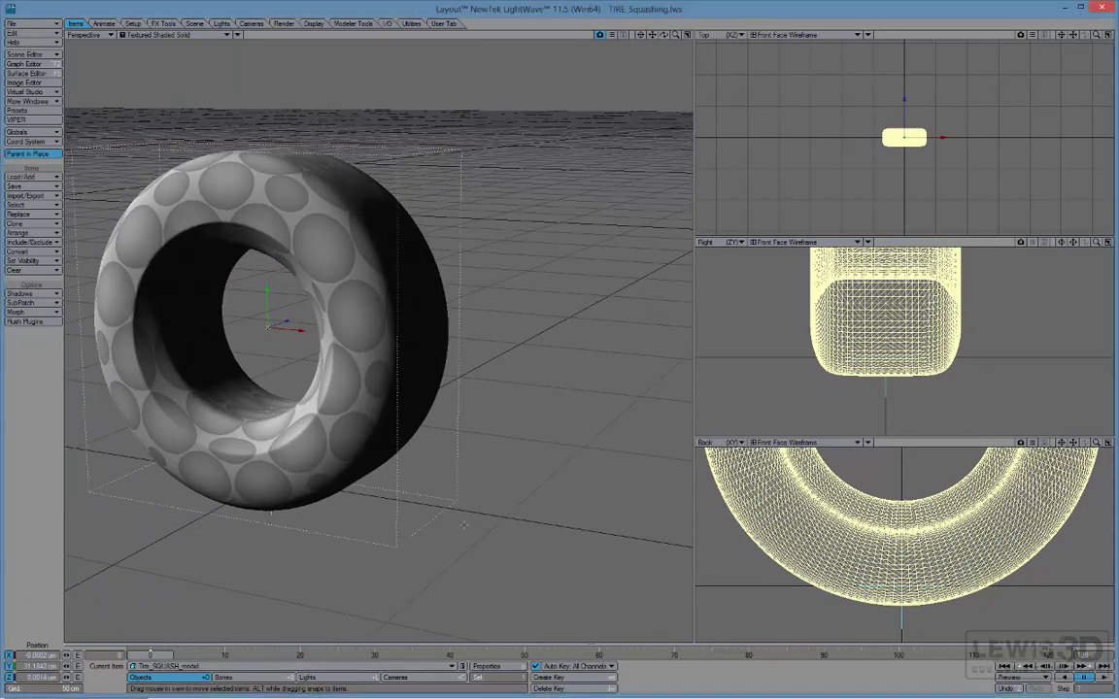
key(p)
drag(218, 420, 491, 268)
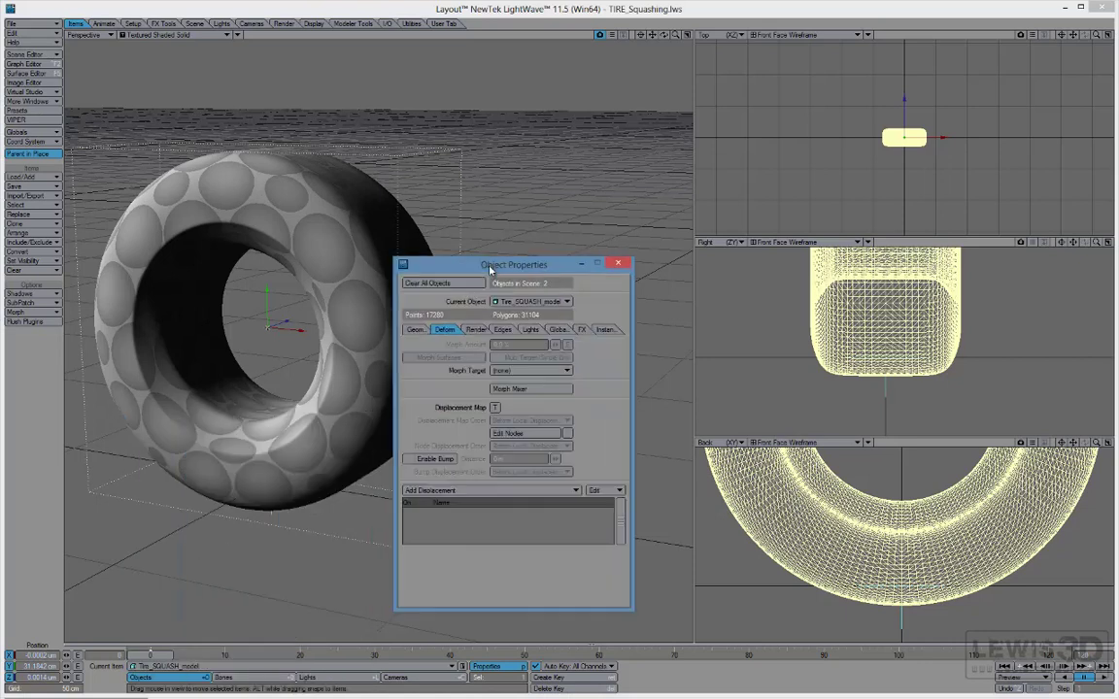
click(418, 330)
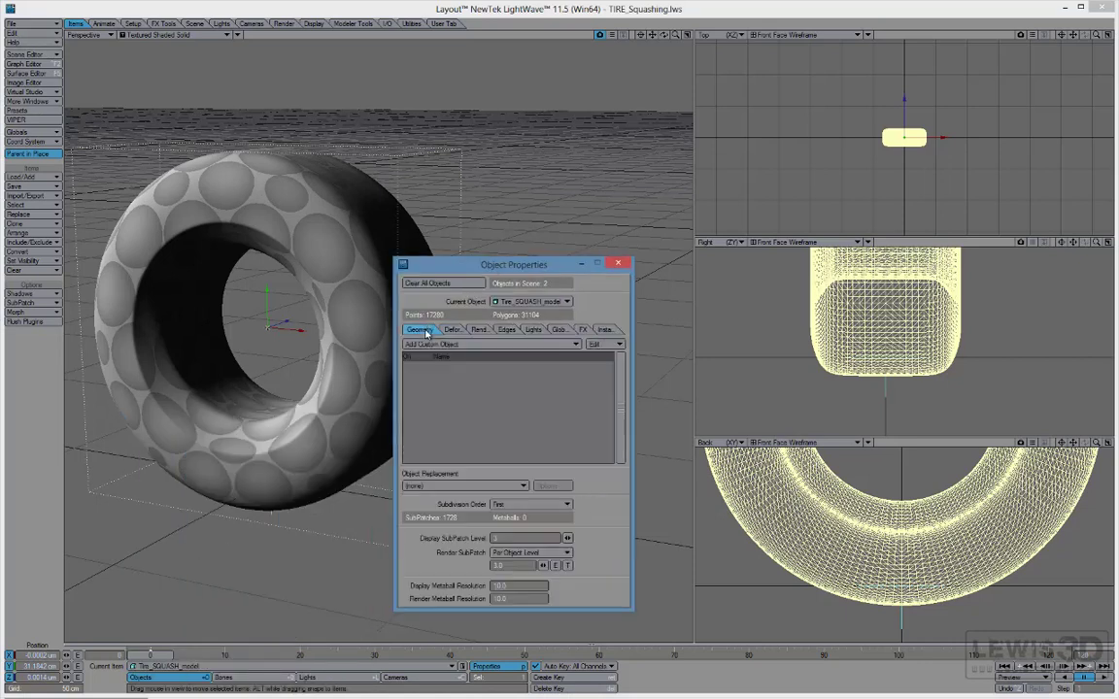
click(452, 331)
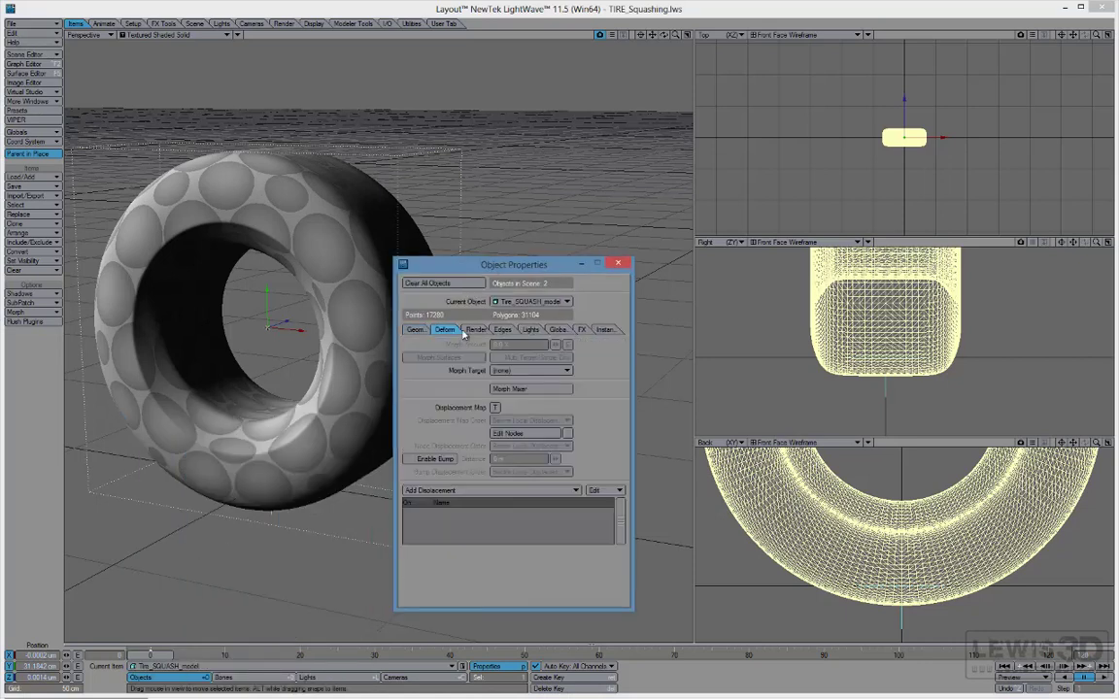
click(437, 491)
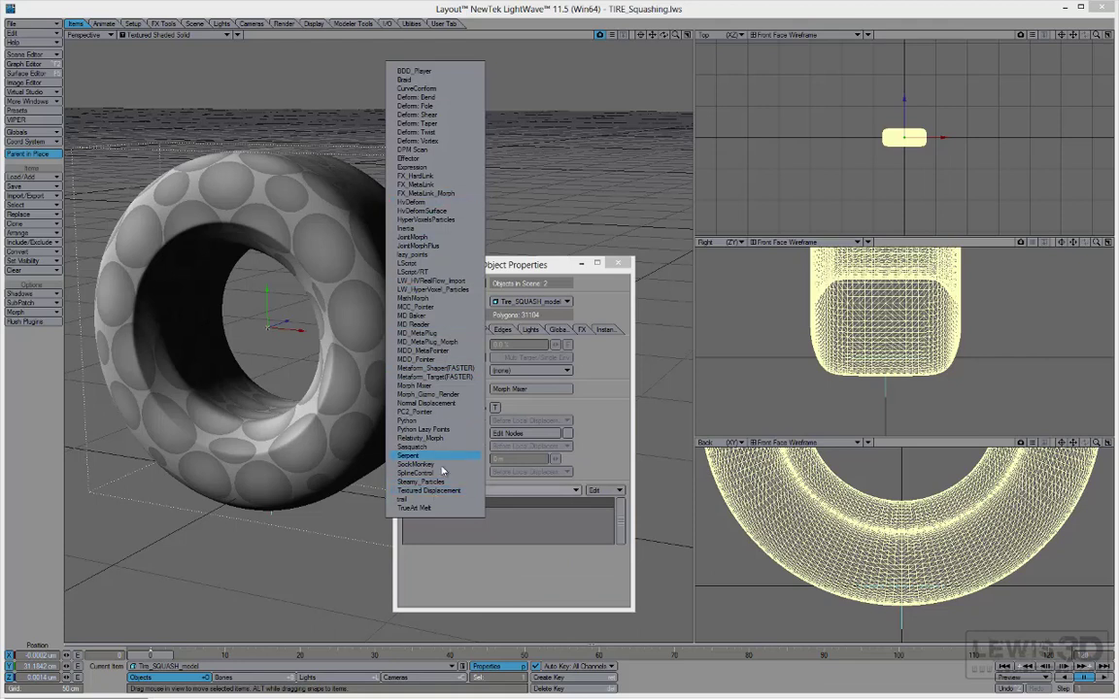
click(435, 491)
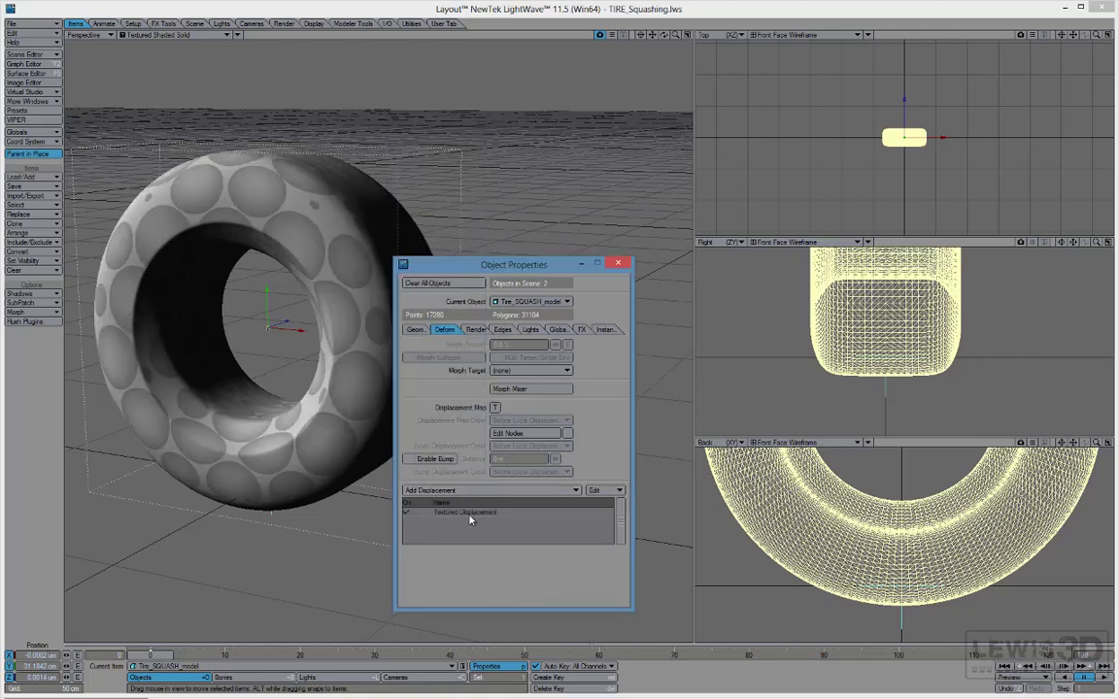
Open the texture settings of the Textured Displacement and close the object properties
click(463, 516)
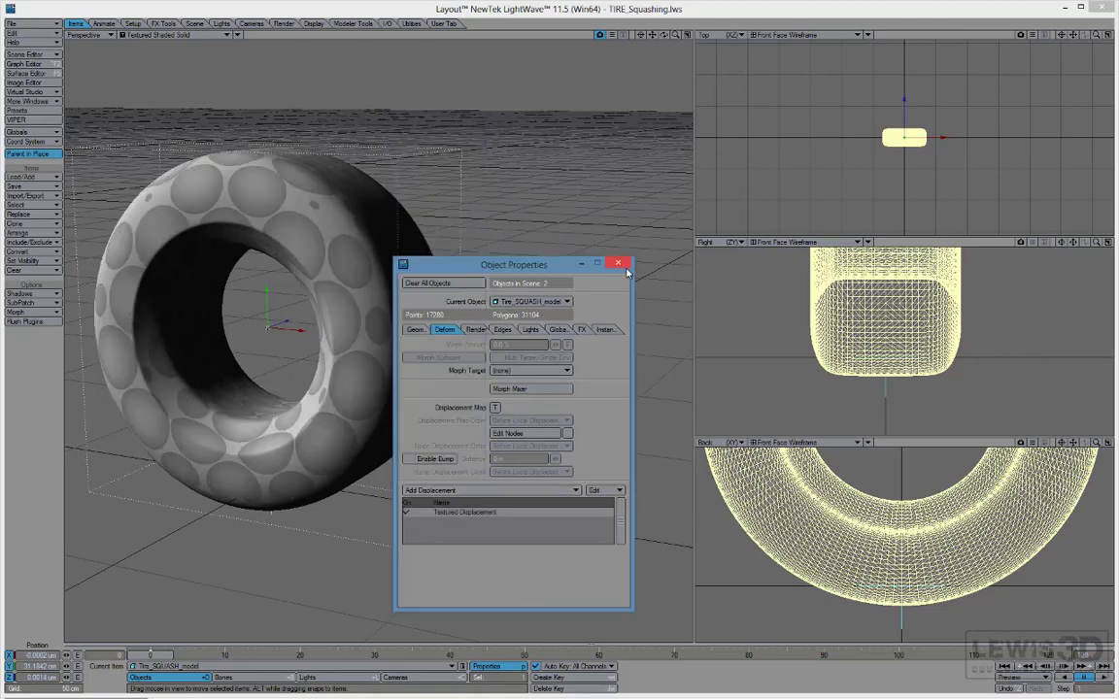
double_click(493, 522)
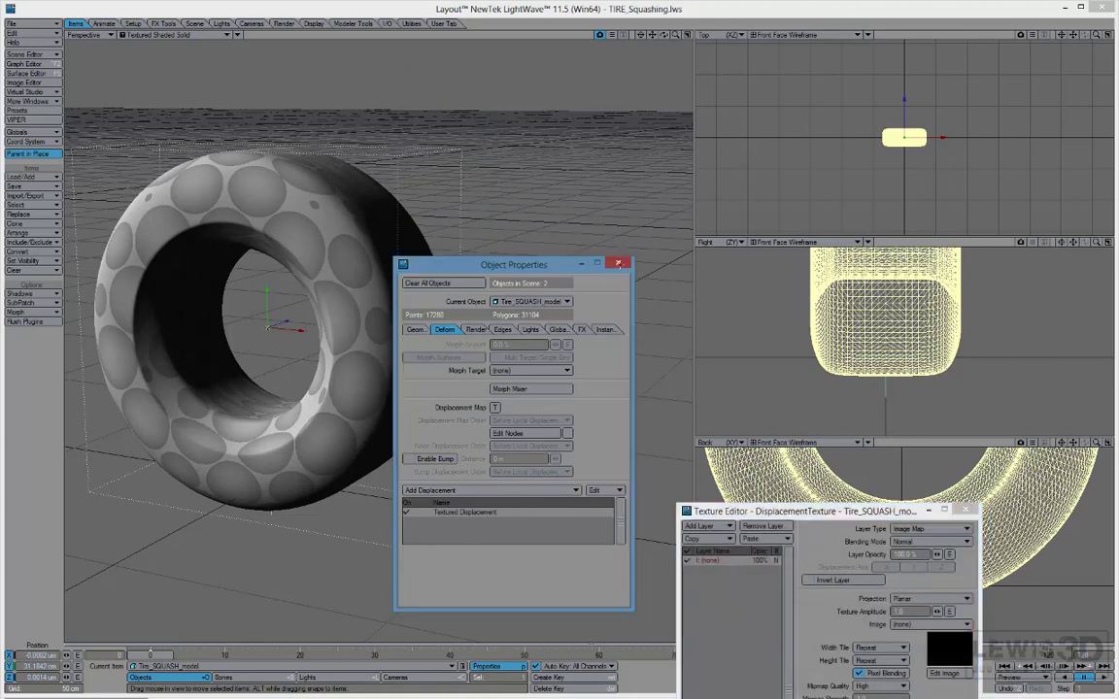
click(618, 263)
drag(783, 515, 587, 300)
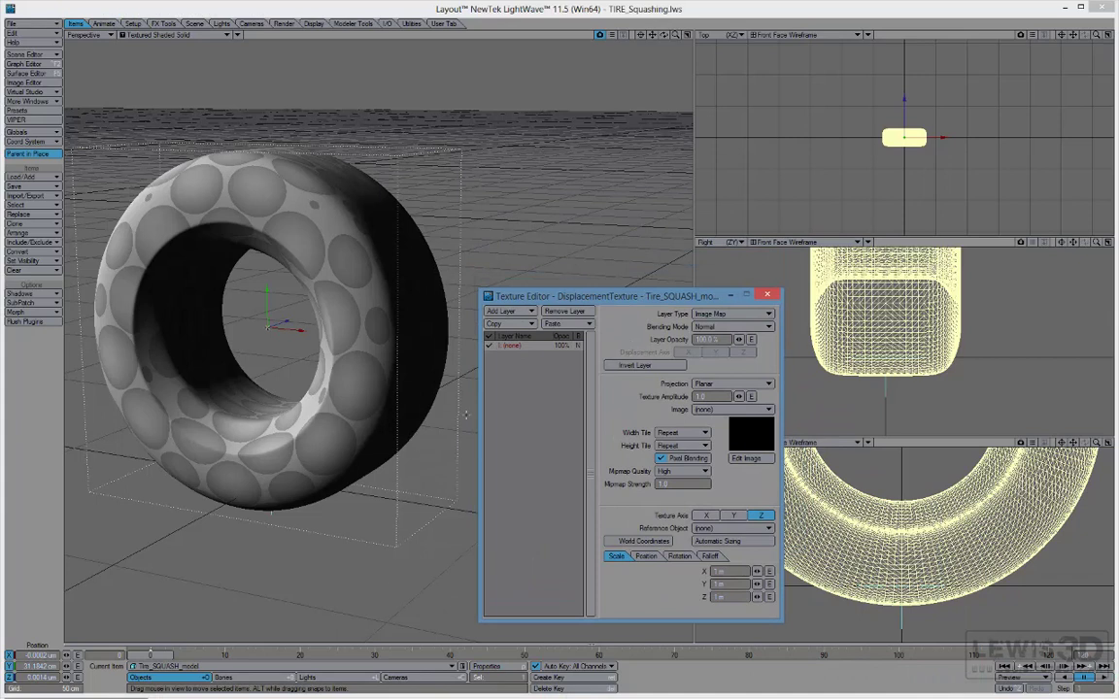
mouse_move(155, 656)
mouse_down()
mouse_move(249, 656)
mouse_move(151, 657)
mouse_up()
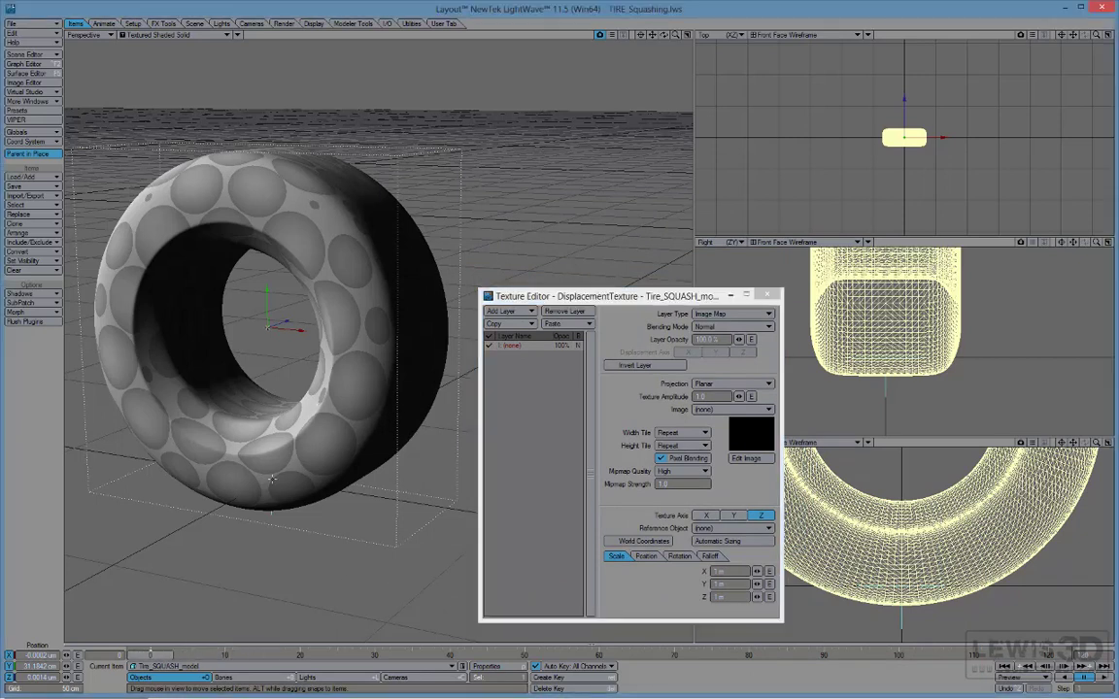
alt+drag(254, 459, 556, 337)
Set the displacement layer's axis to Y and its layer type to Procedural Texture
click(734, 516)
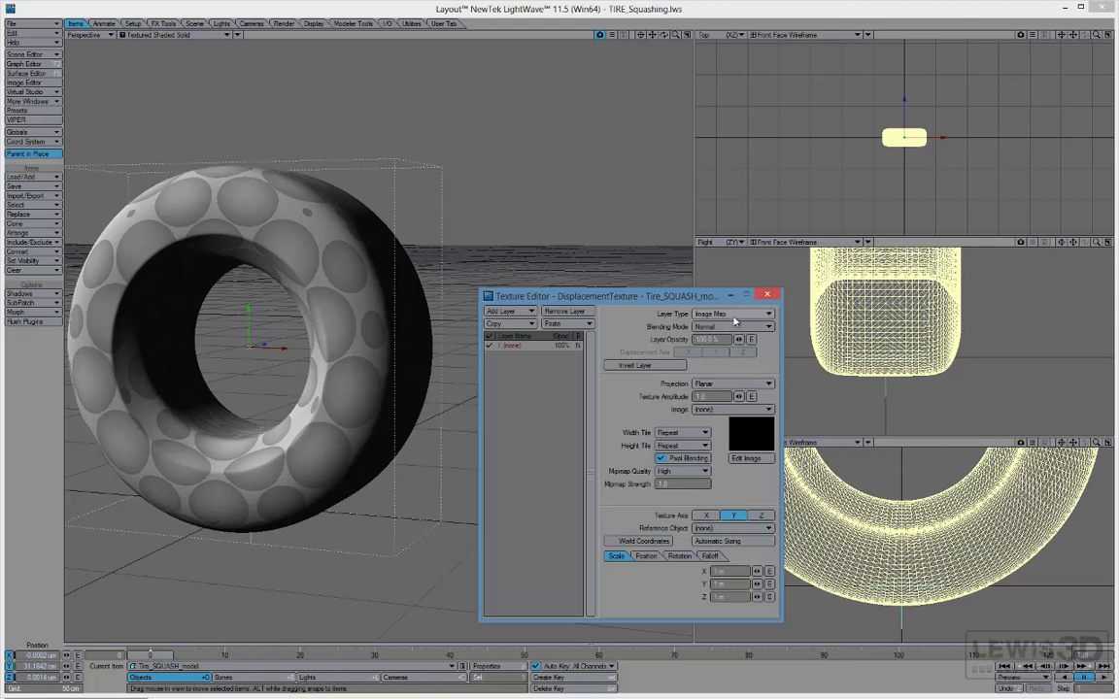
click(735, 314)
click(734, 329)
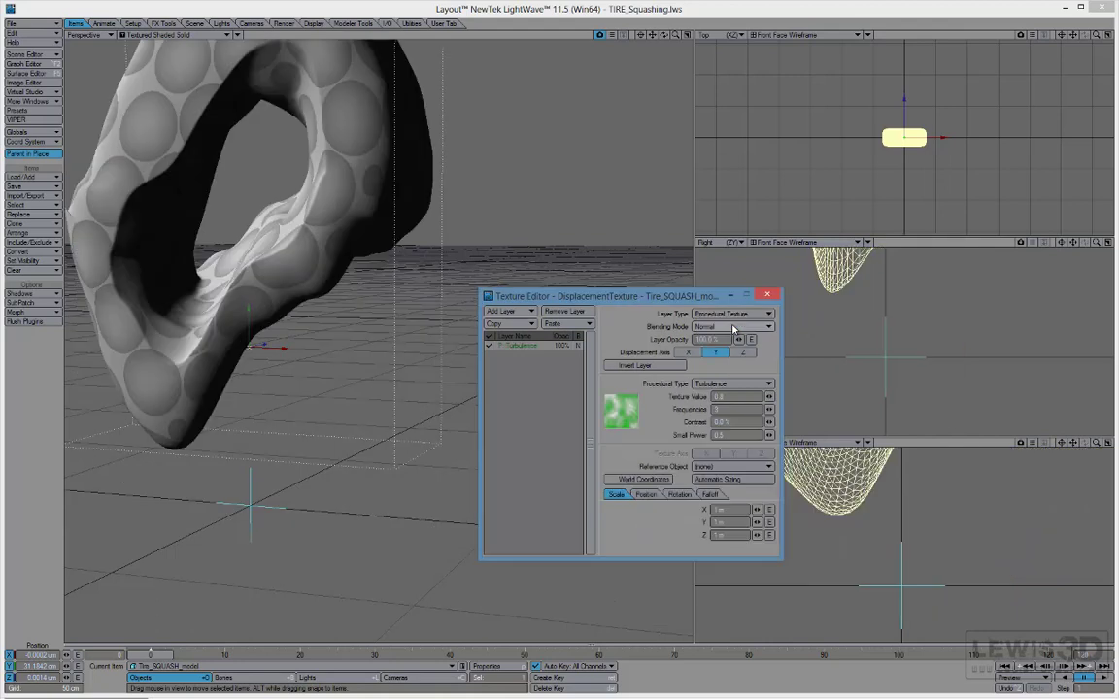
alt+drag(343, 333, 400, 308)
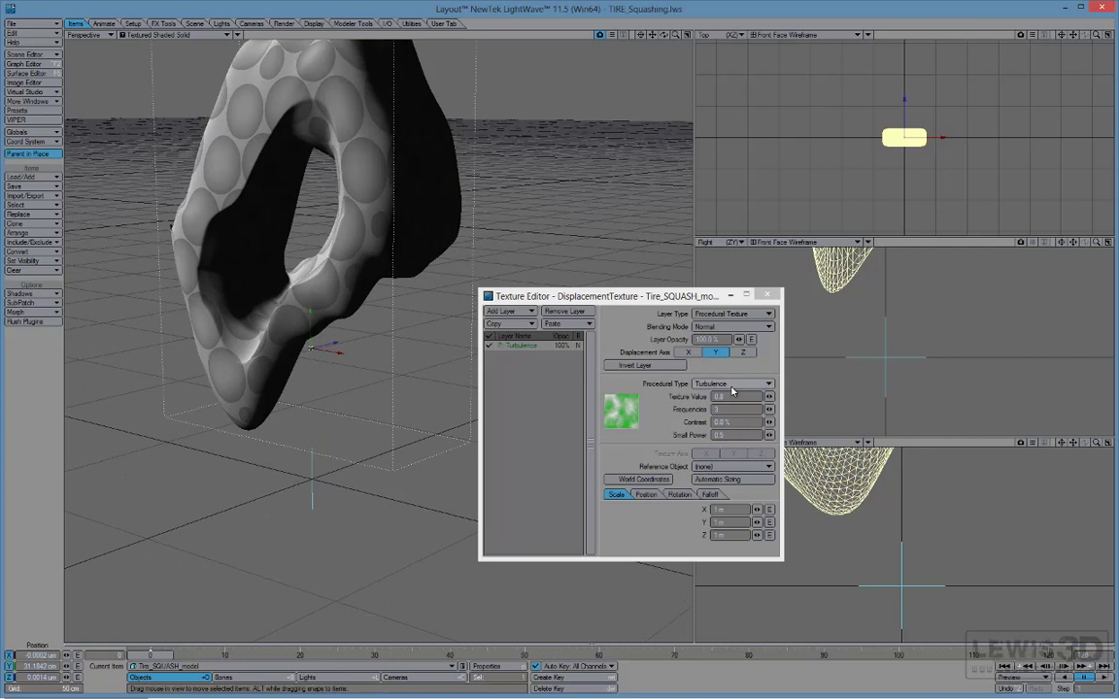
Change the displacement layer's procedural type to Value
click(734, 384)
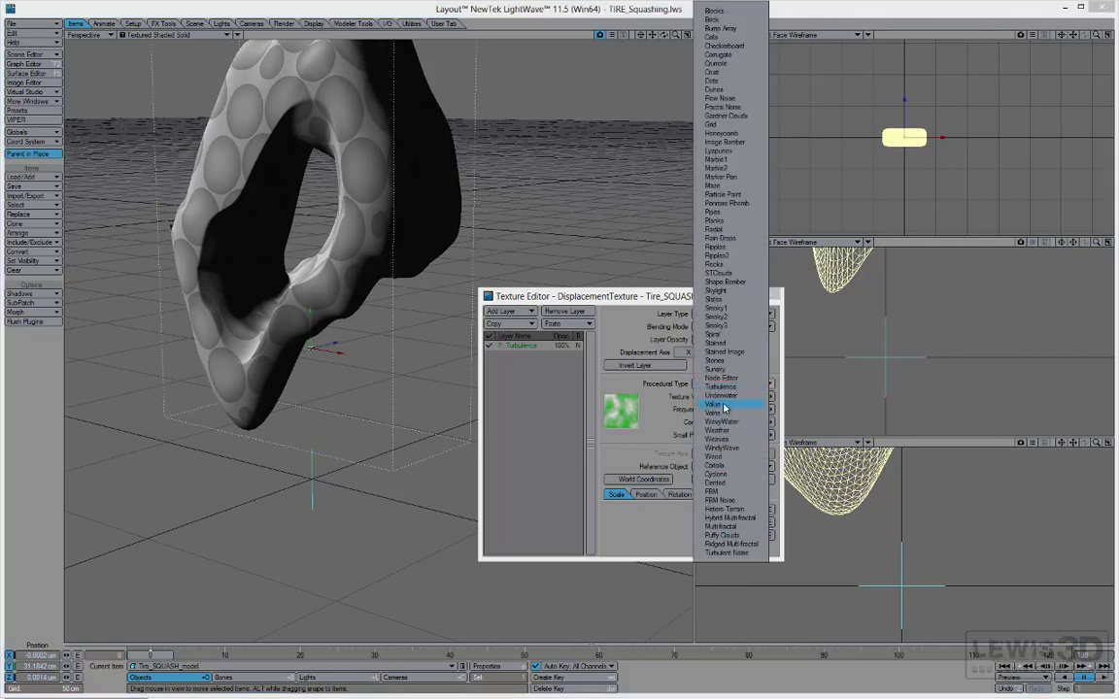
click(723, 408)
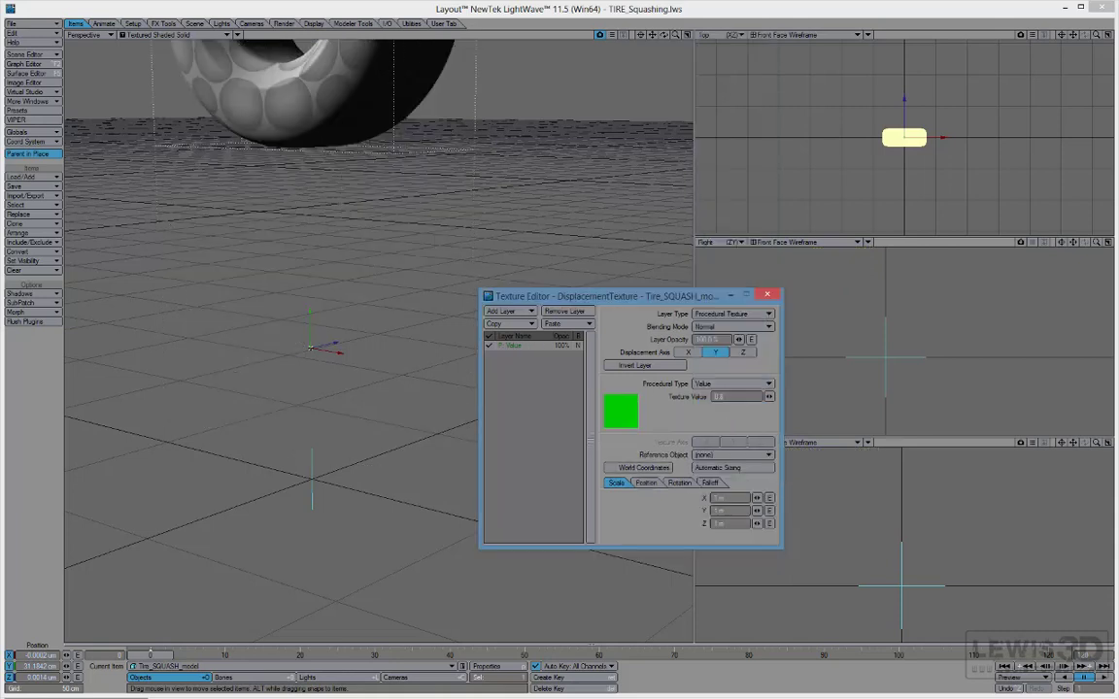
ctrl+alt+drag(411, 256, 565, 348)
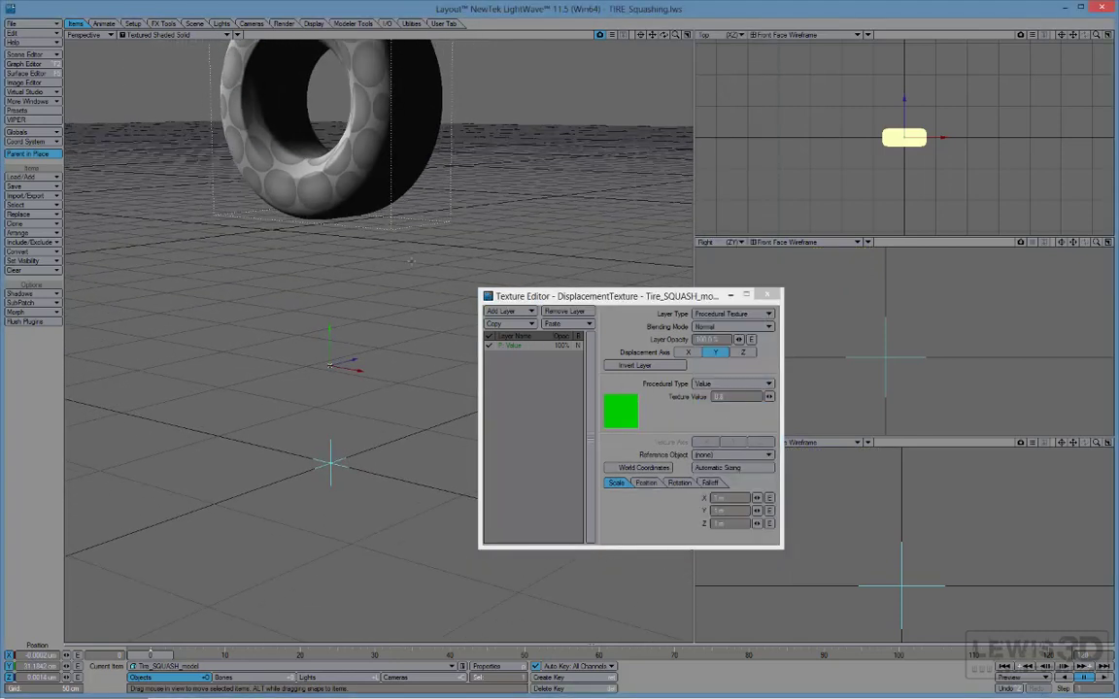
alt+shift+drag(412, 256, 412, 309)
Set the displacement texture's falloff type to LinearY
click(645, 482)
click(683, 485)
click(716, 485)
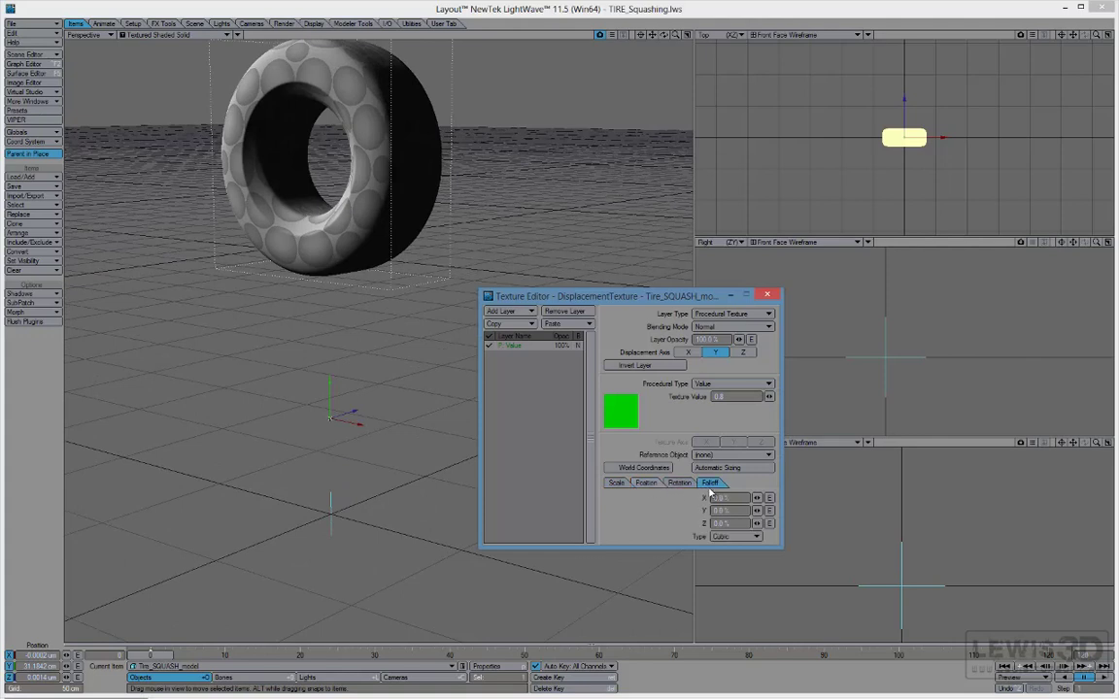
click(738, 540)
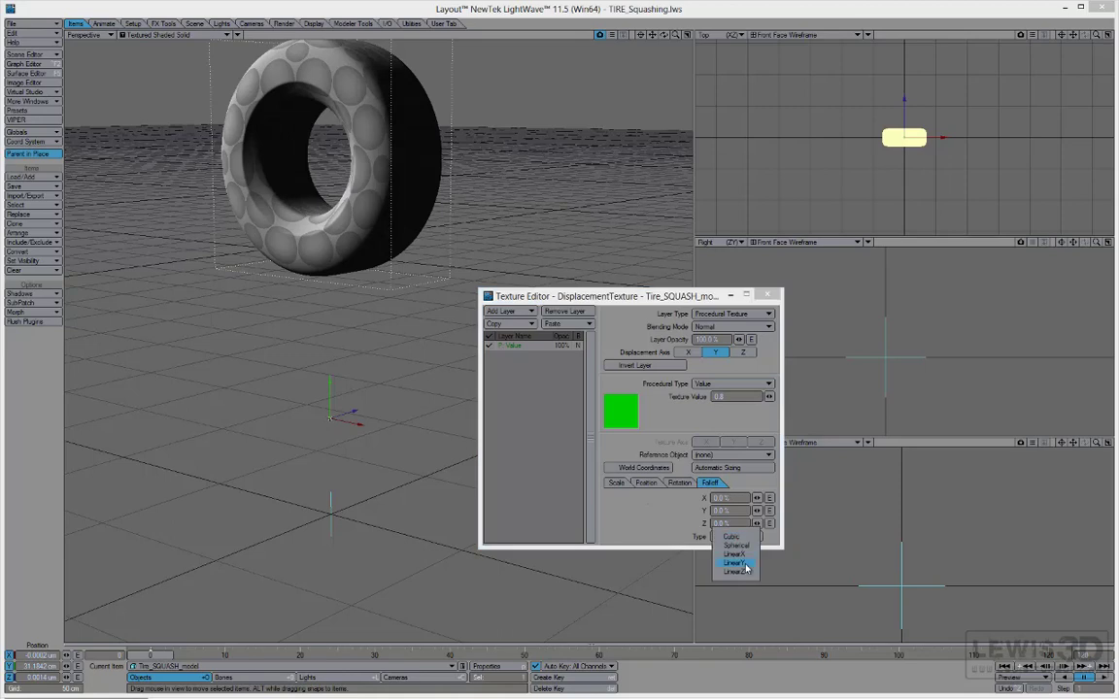
click(735, 563)
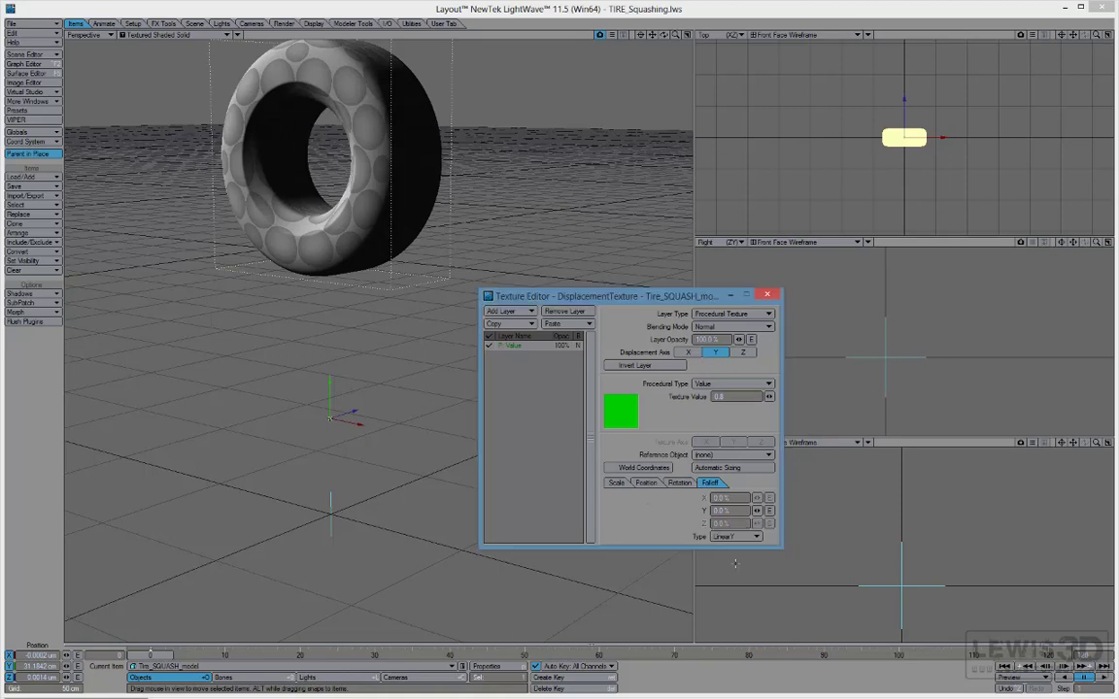
Set the displacement texture's Y position to -1 m
click(646, 484)
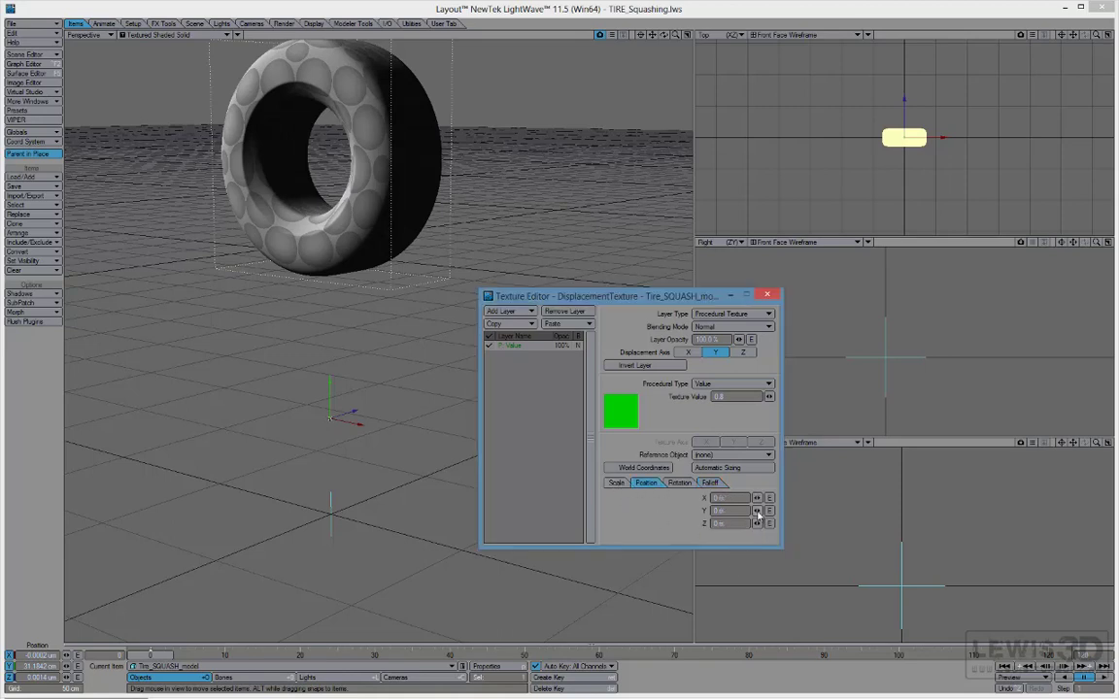
drag(757, 510, 671, 466)
drag(698, 510, 684, 513)
key(BackSpace)
mouse_move(149, 655)
mouse_down()
mouse_move(188, 655)
mouse_move(151, 657)
mouse_up()
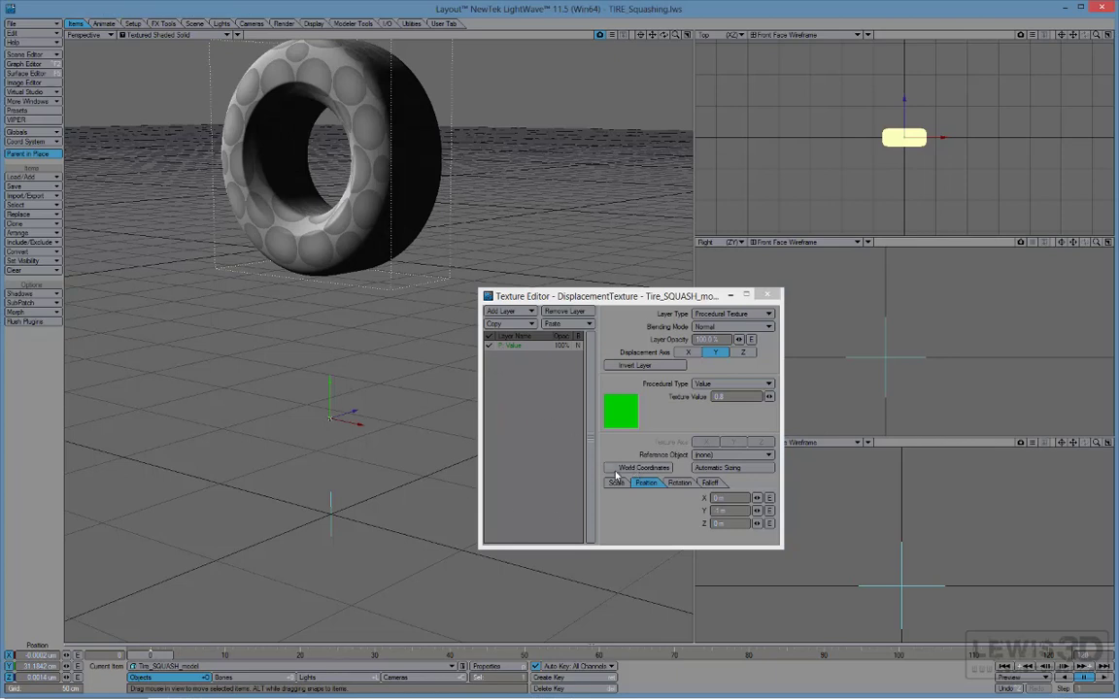
Enable World Coordinates for the displacement texture and use the Null as its reference object
click(625, 471)
click(616, 483)
click(647, 483)
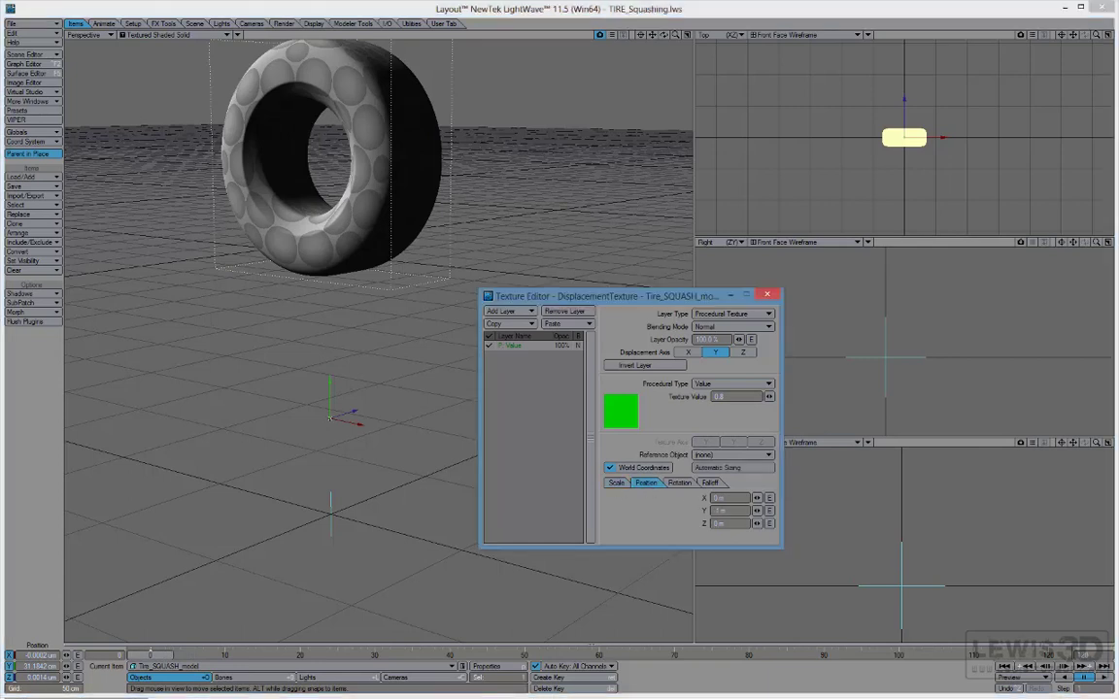
click(728, 454)
click(713, 474)
click(712, 455)
click(712, 456)
Set the displacement texture's Y falloff to 100% at frame 1 and undo the lowering of the tire
drag(161, 655, 169, 655)
alt+drag(428, 292, 553, 336)
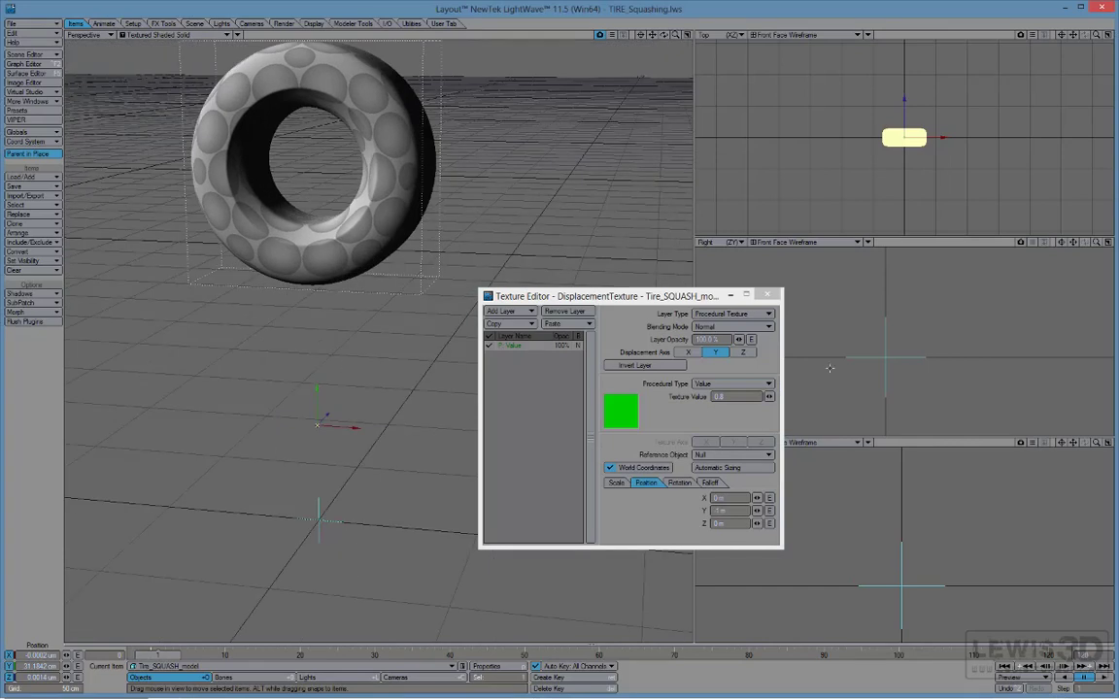
ctrl+alt+drag(862, 359, 898, 358)
click(719, 484)
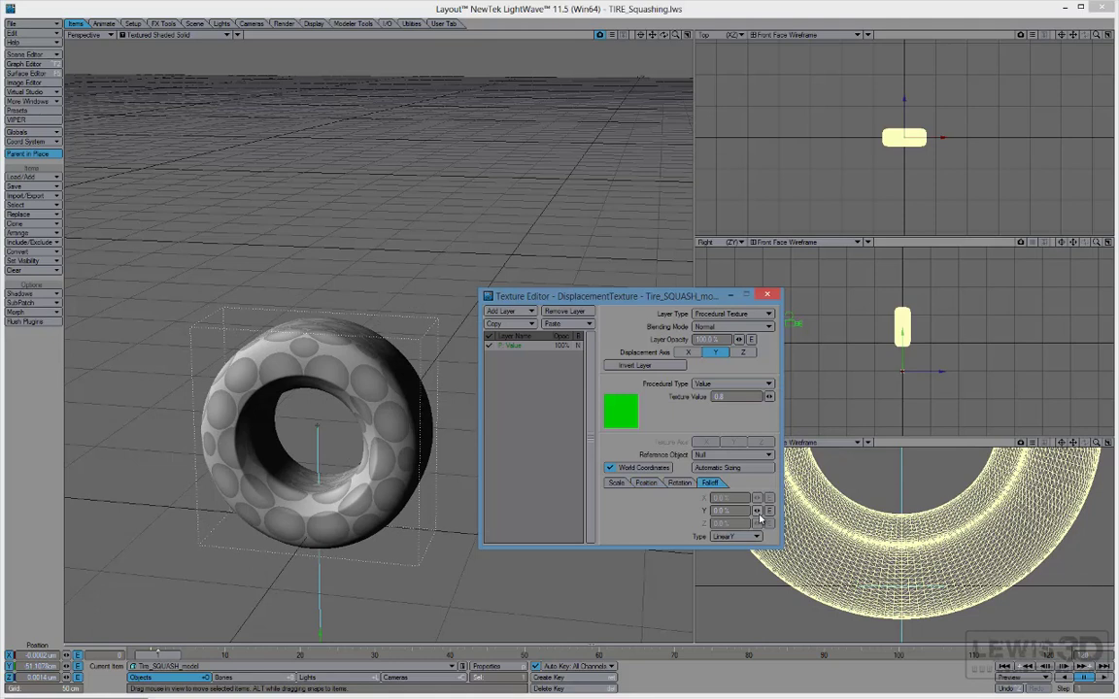
drag(757, 511, 854, 511)
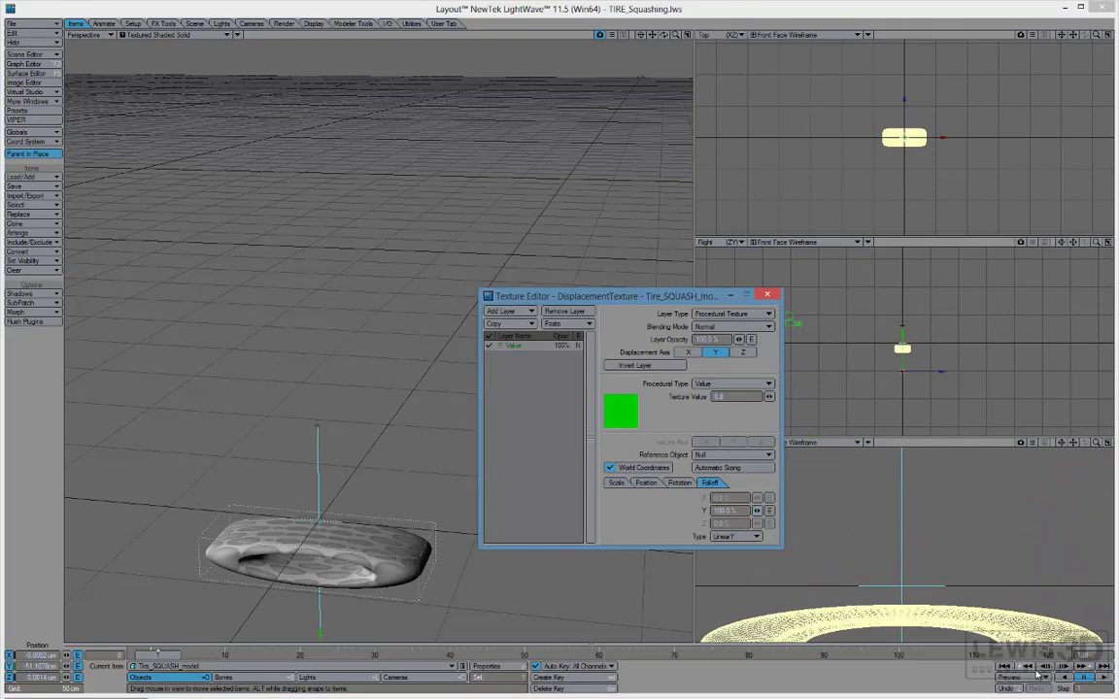
click(1008, 688)
click(1009, 690)
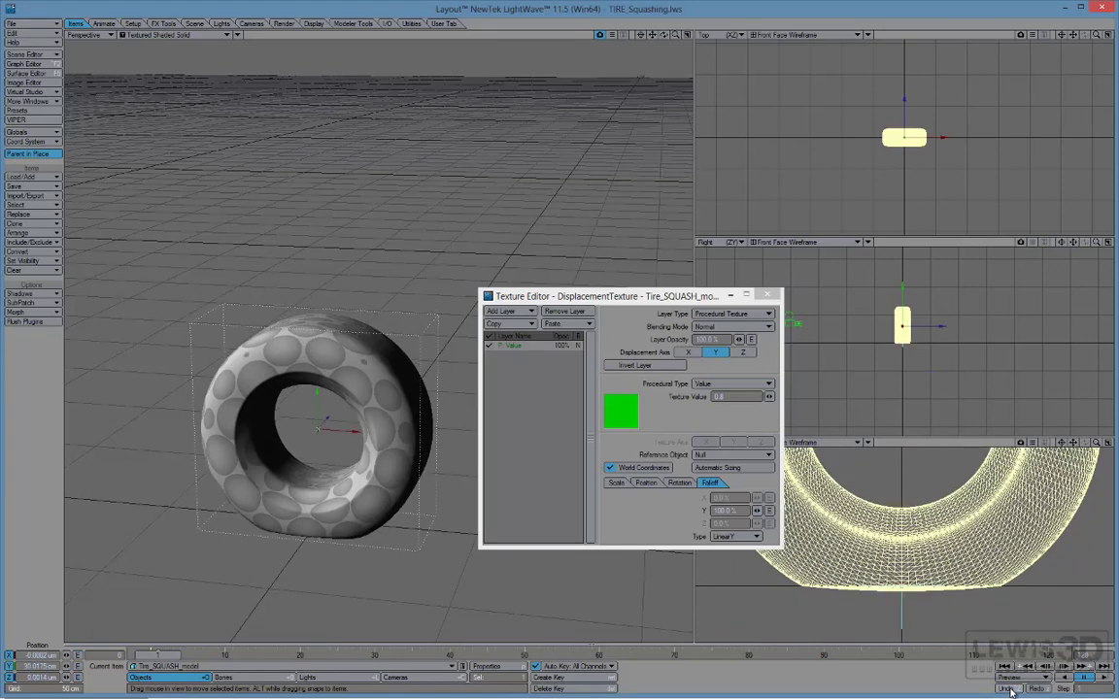
Lower the displacement texture's Y falloff to 0% and raise it back to 100% to compare the tire shapes
drag(757, 511, 660, 511)
alt+drag(408, 360, 340, 335)
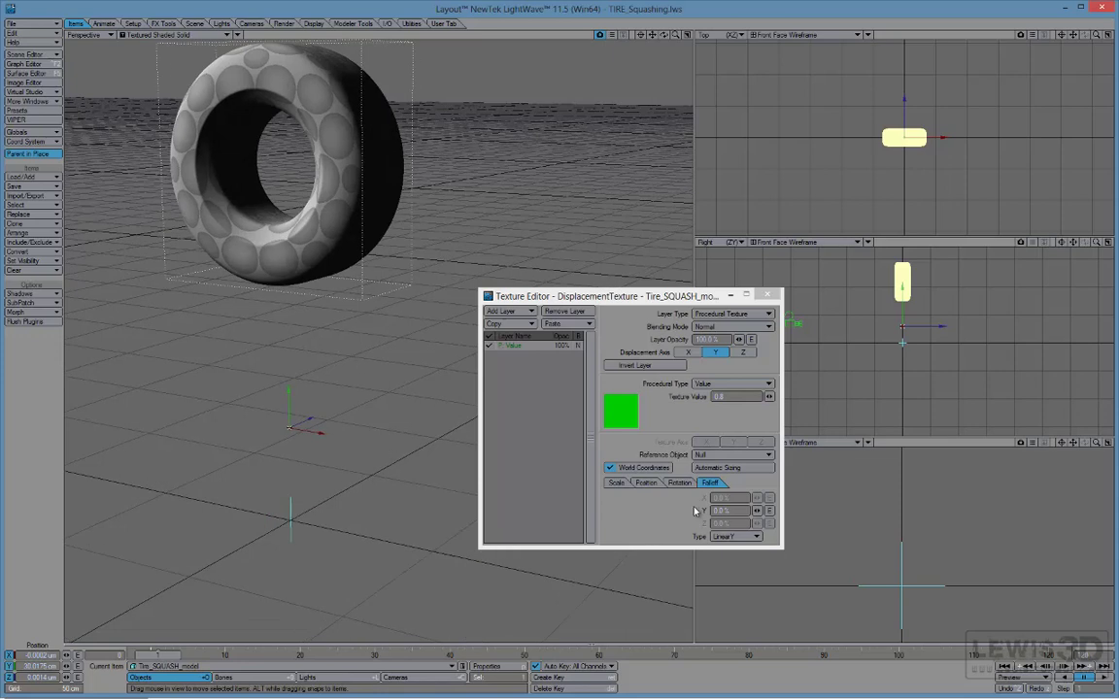
drag(756, 511, 757, 486)
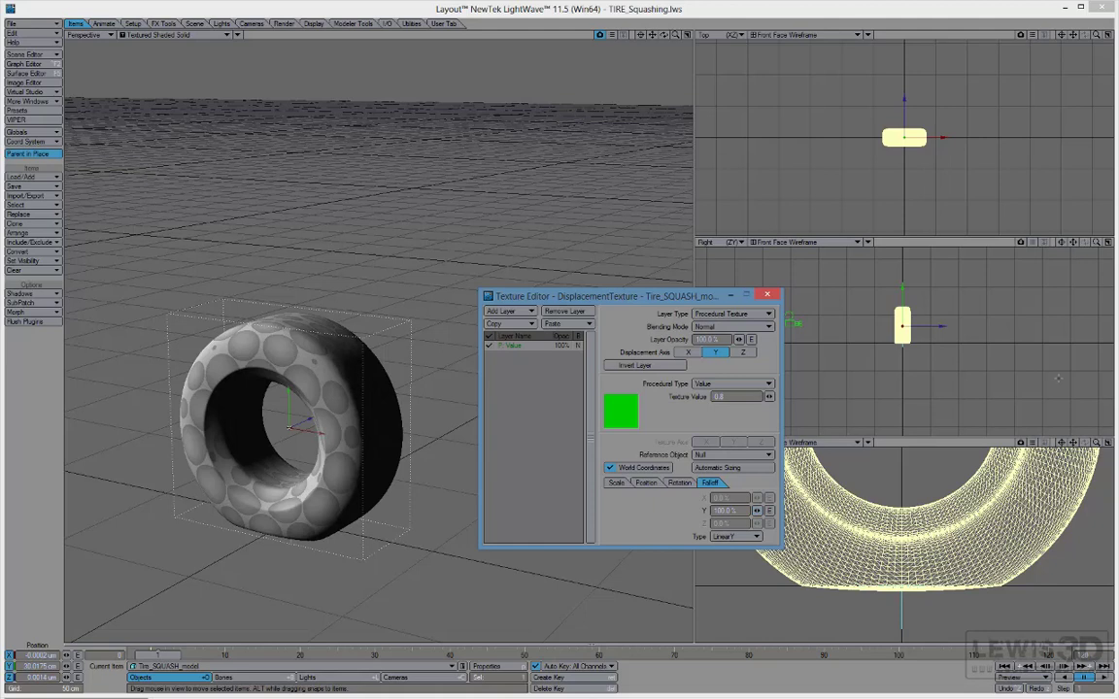
Examine the tire's contact with the ground in the Right, Back and Perspective views
ctrl+alt+drag(940, 337, 1016, 365)
ctrl+alt+drag(898, 601, 950, 601)
alt+drag(456, 525, 330, 457)
ctrl+alt+drag(174, 491, 573, 556)
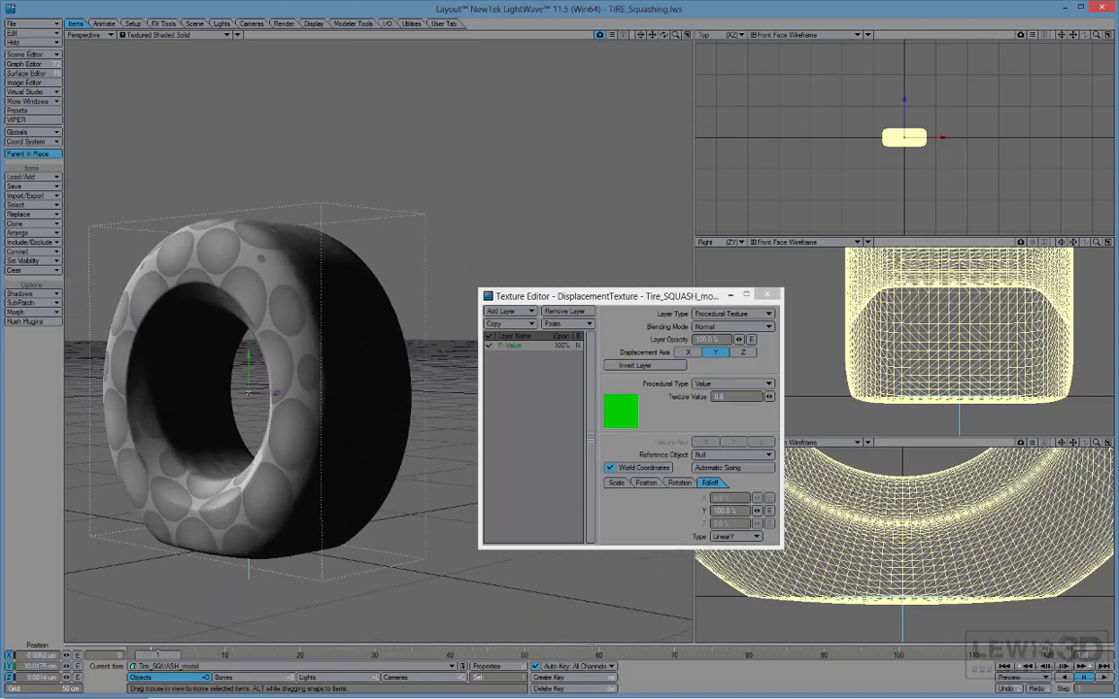
Set the displacement texture's reference object to (none), keeping the item's parameters
click(716, 456)
click(717, 442)
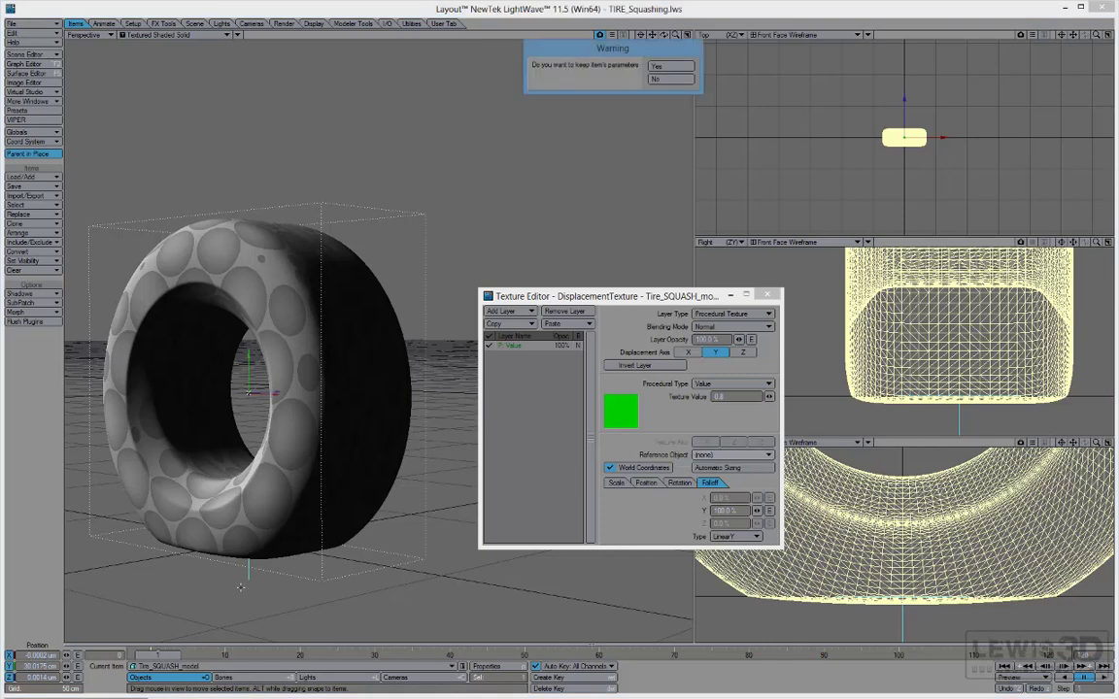
click(672, 66)
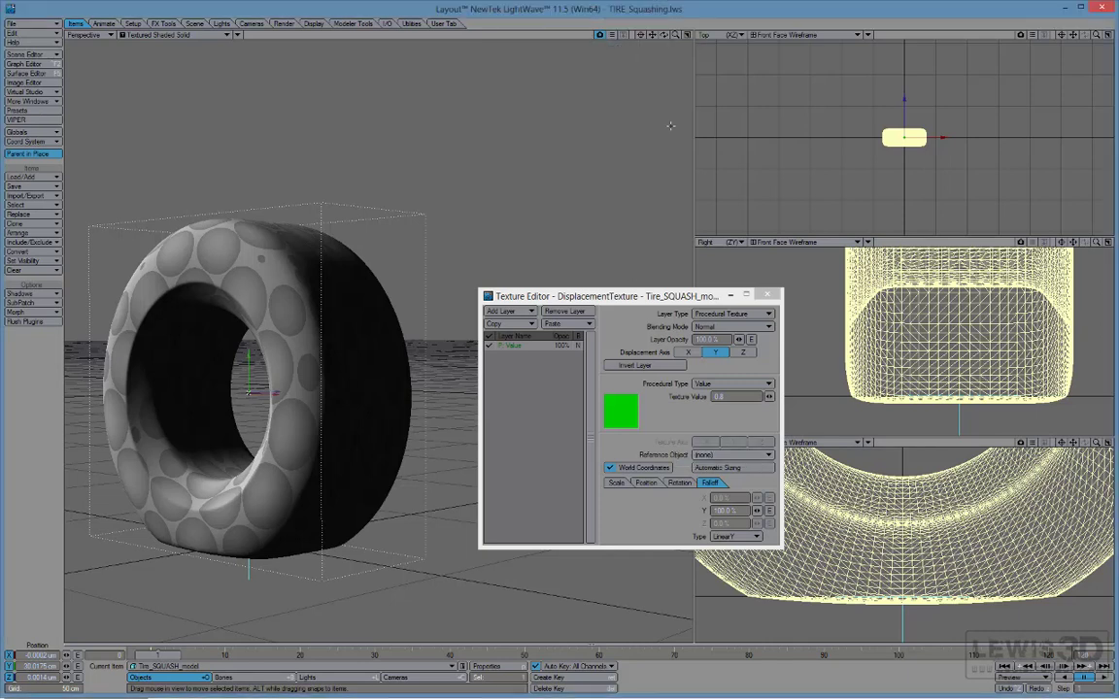
Set the displacement texture's reference object to Null and go to frame 0
click(730, 454)
click(715, 475)
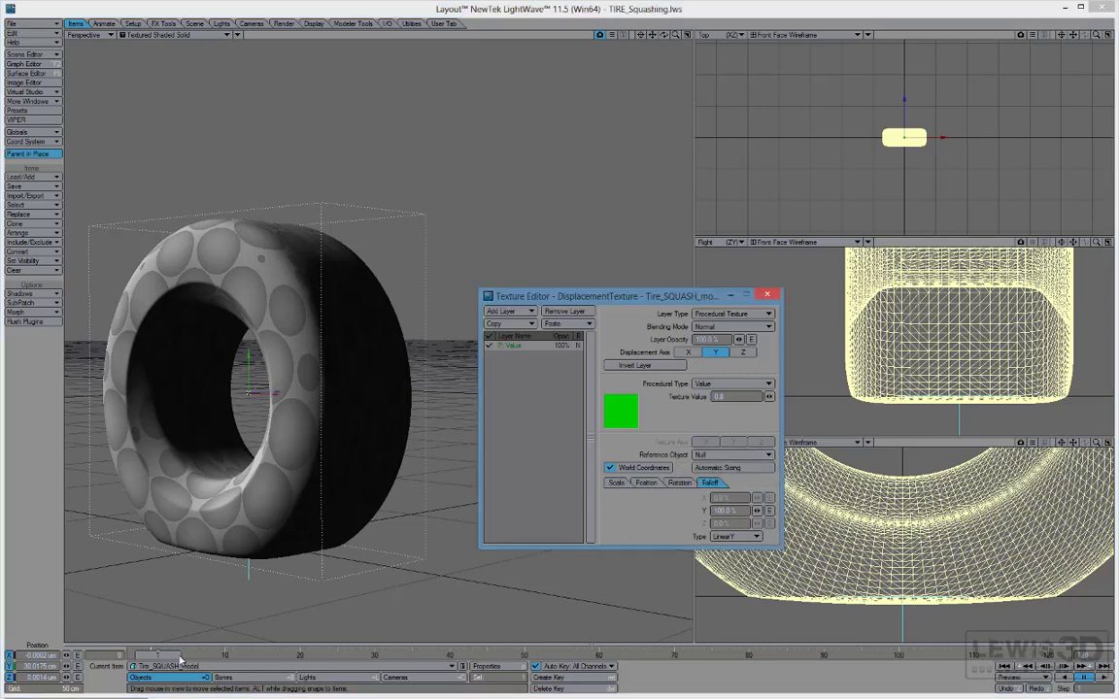
mouse_move(166, 659)
mouse_down()
mouse_move(219, 658)
mouse_move(155, 659)
mouse_up()
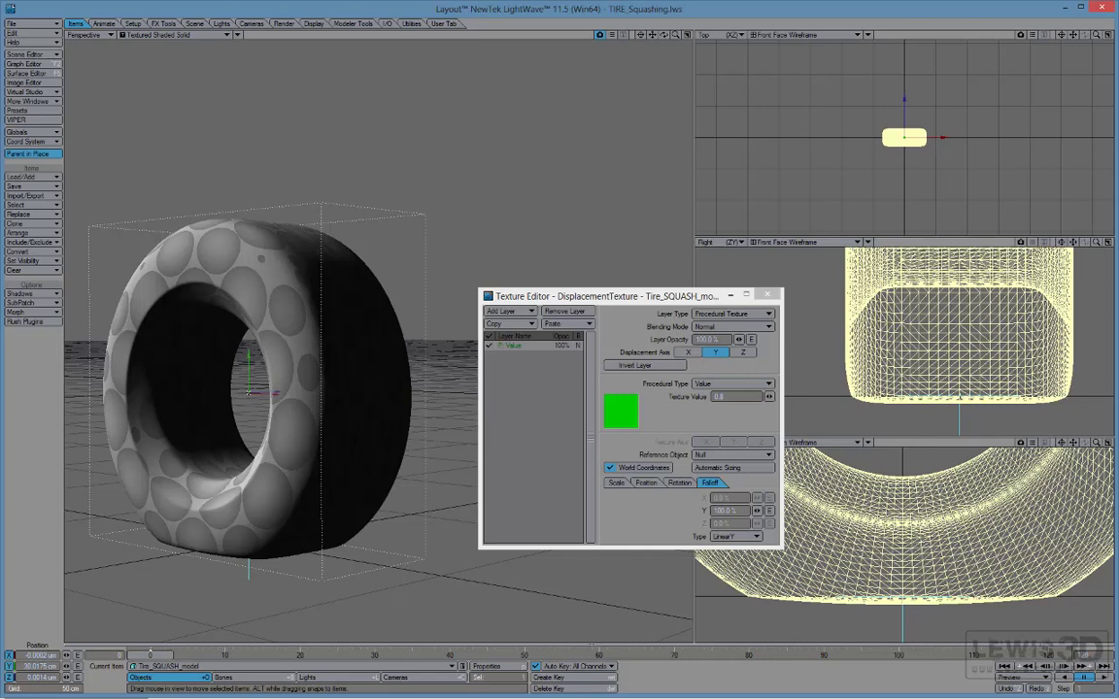
alt+drag(220, 487, 243, 505)
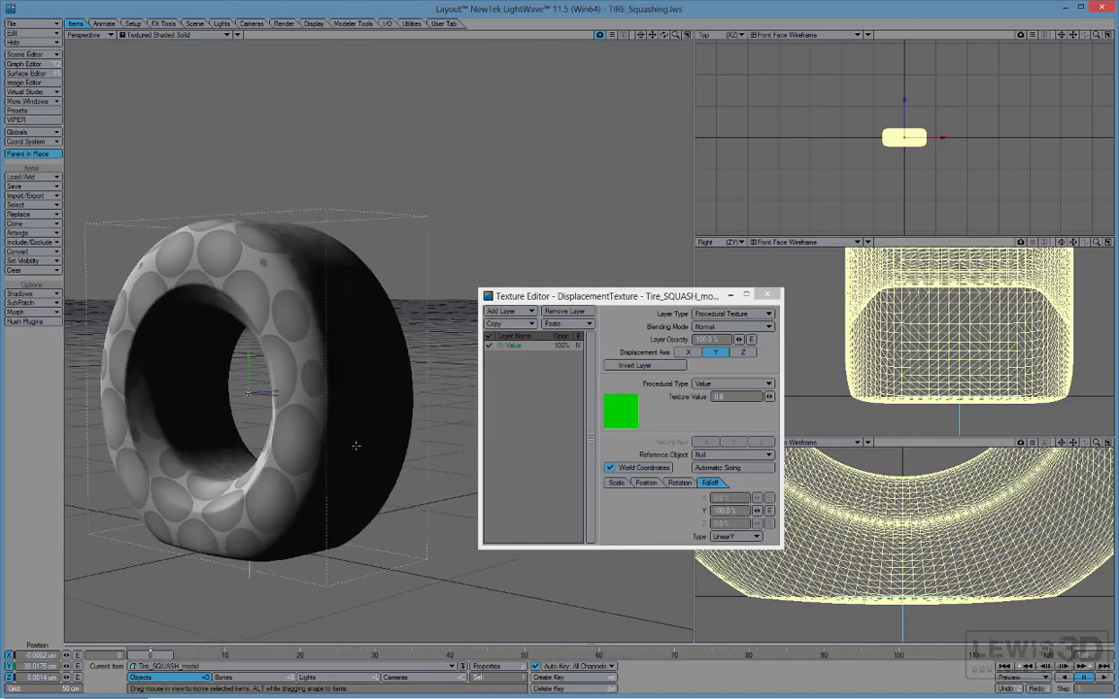
Set the displacement texture's Y position to -1 m
click(618, 483)
click(649, 484)
click(620, 484)
click(649, 485)
drag(757, 510, 662, 505)
text(-1)
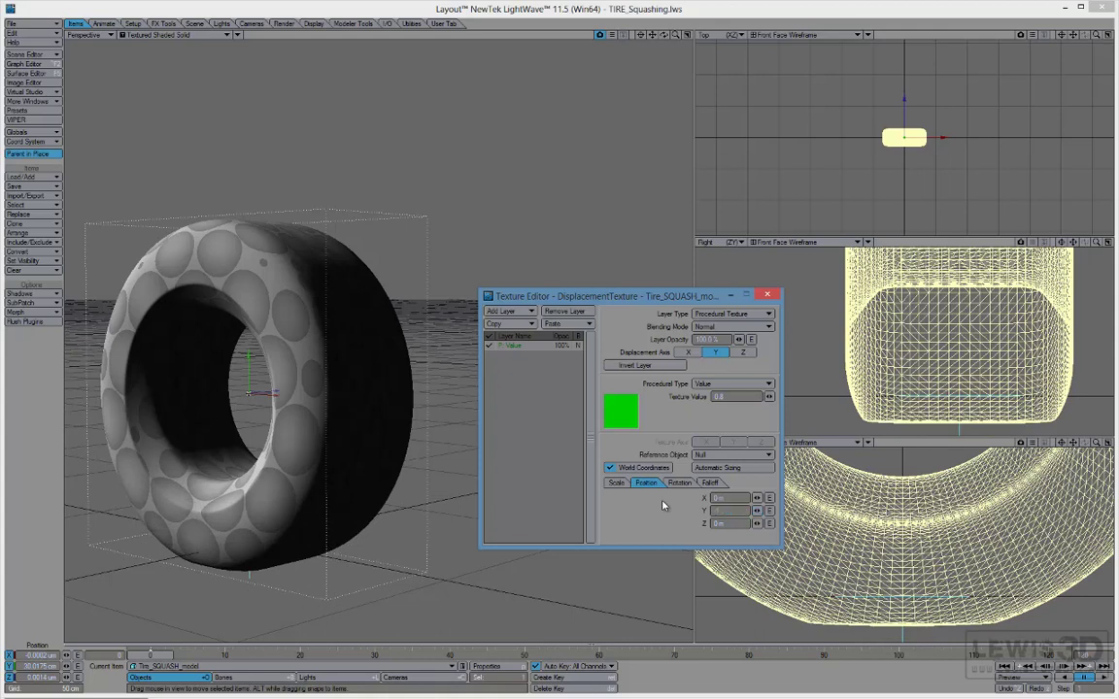
key(Tab)
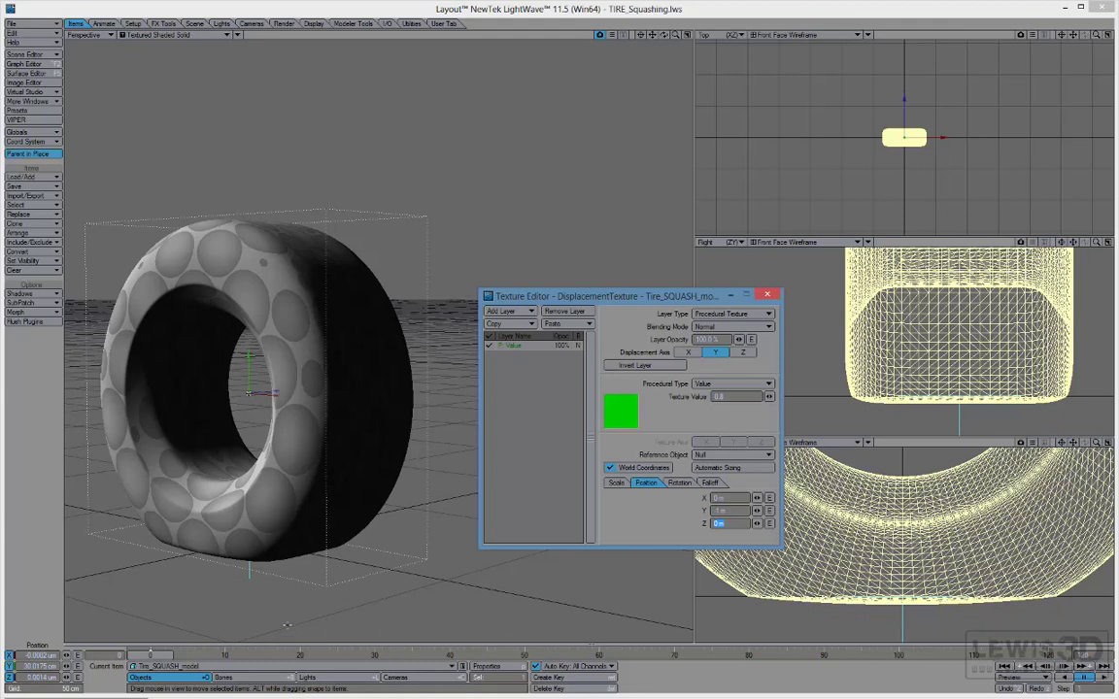
Raise the tire slightly, restore its height, and examine its flattened ground contact from several angles in the Perspective view
click(202, 668)
click(203, 667)
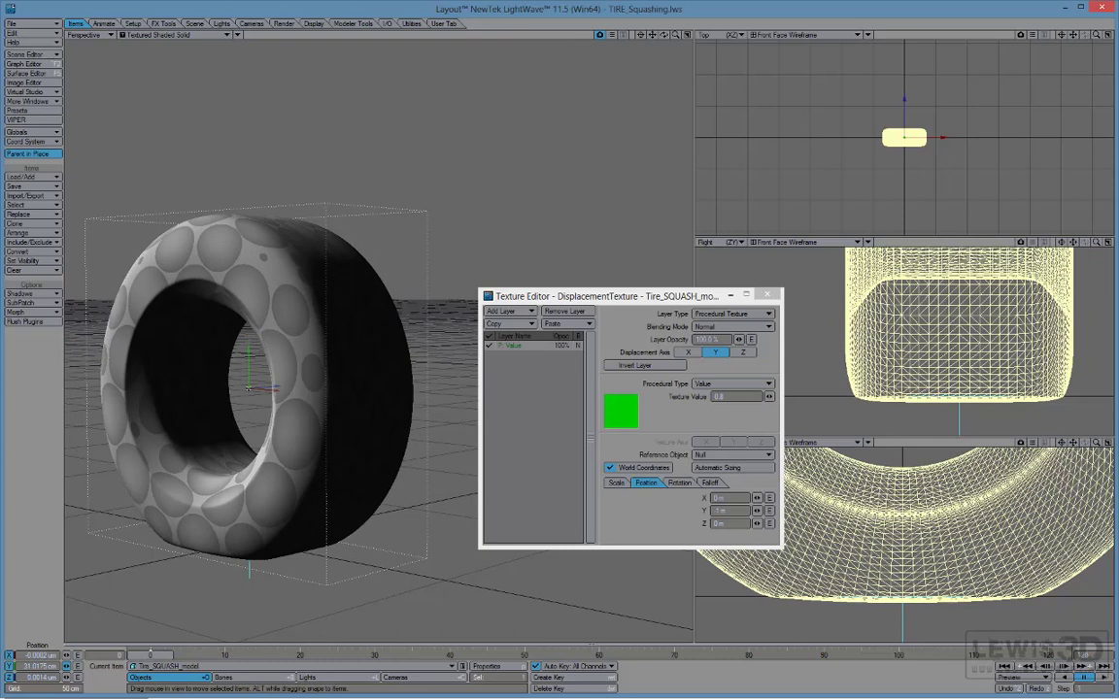
alt+drag(324, 490, 212, 493)
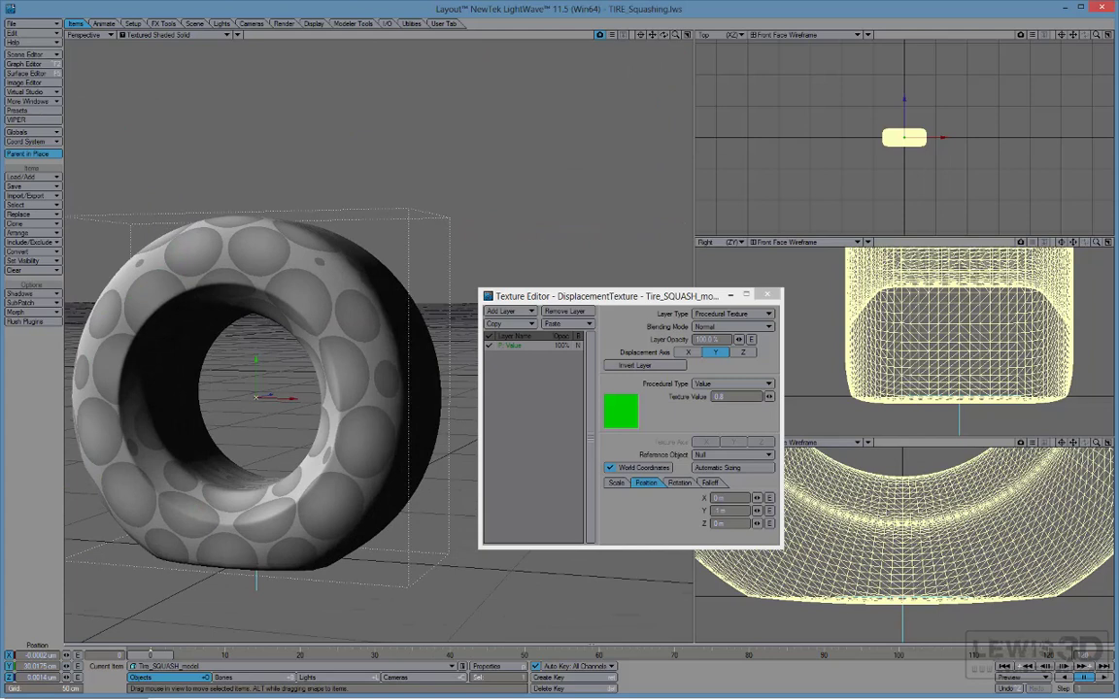
alt+drag(312, 398, 556, 337)
alt+drag(335, 421, 443, 365)
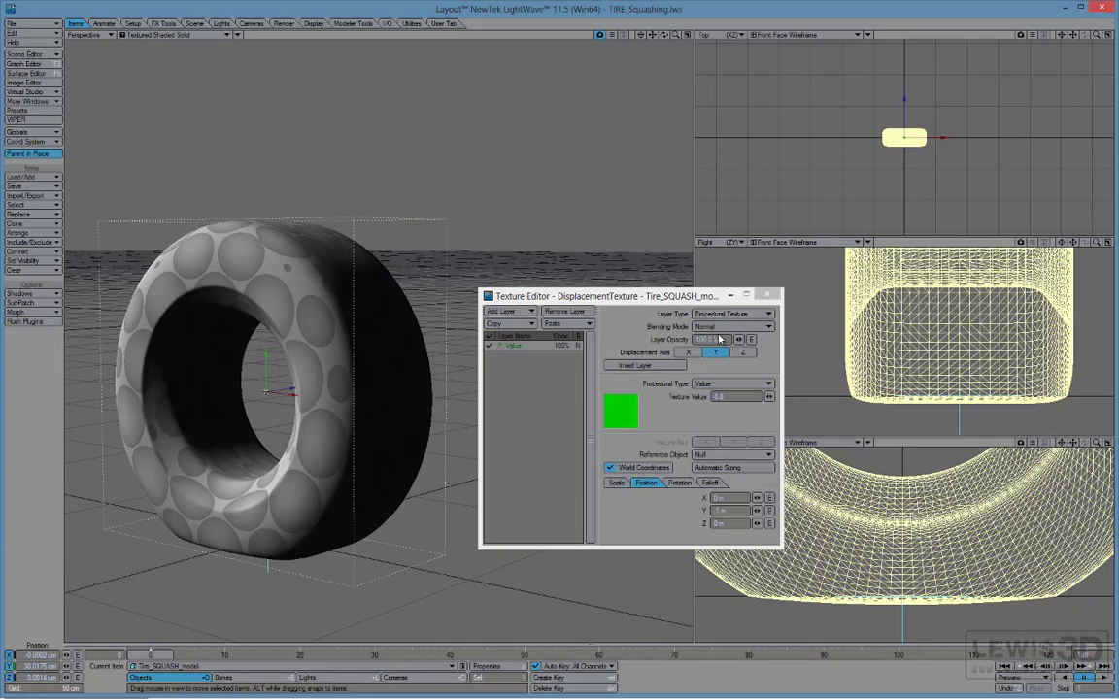
alt+drag(348, 465, 556, 335)
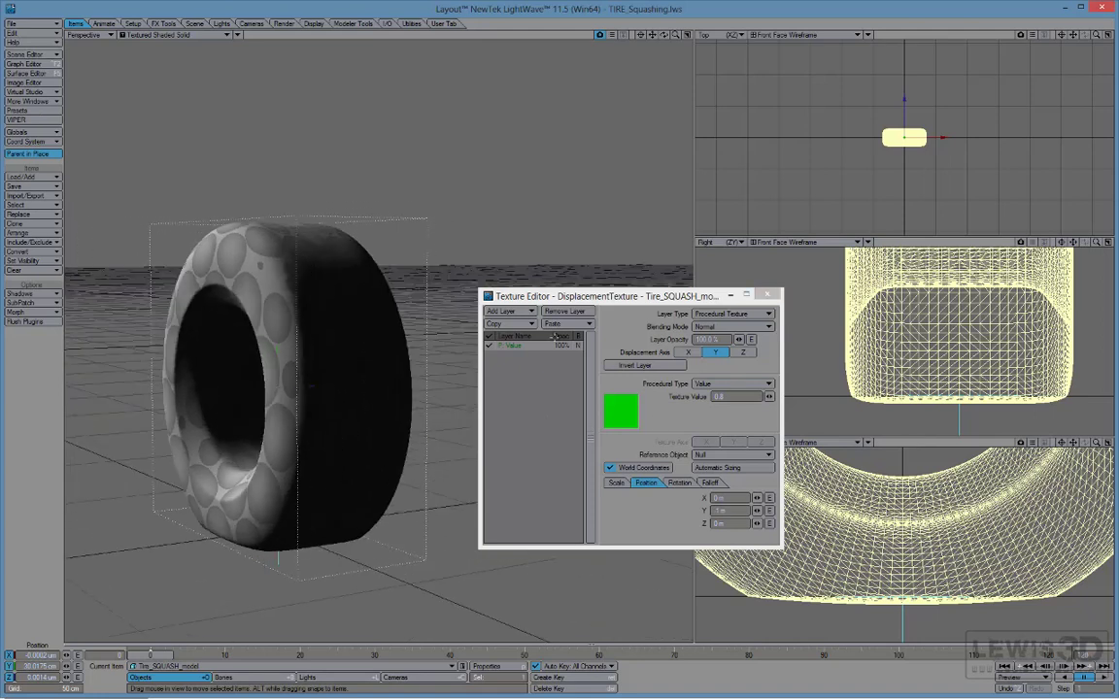
ctrl+alt+drag(358, 440, 347, 432)
alt+drag(312, 388, 321, 387)
Turn on the Perspective view's Headlight to inspect the squashed tire's shape, and turn it off again
click(238, 35)
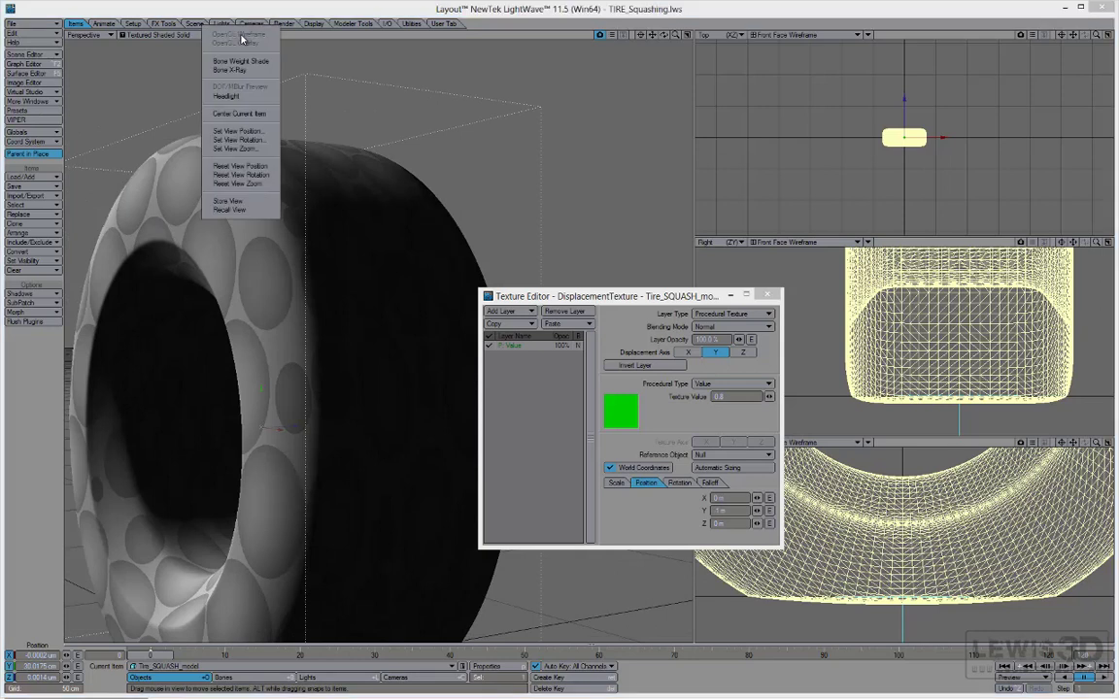
click(249, 99)
ctrl+alt+drag(291, 388, 310, 336)
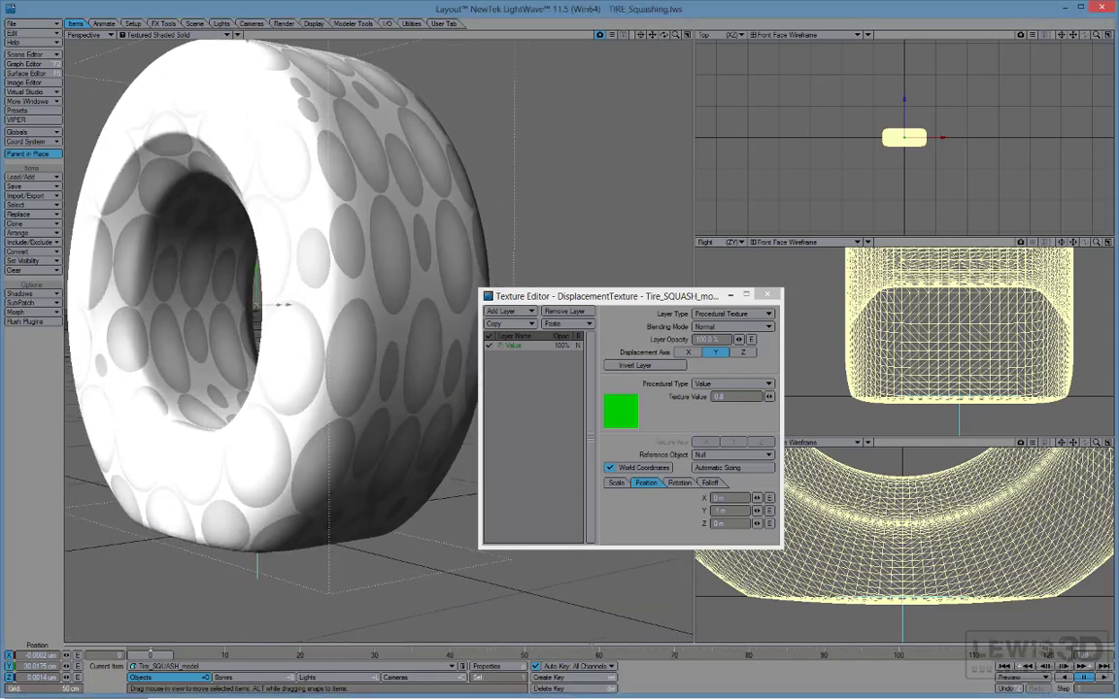
click(245, 36)
click(243, 43)
alt+drag(338, 495, 369, 398)
alt+drag(451, 481, 332, 573)
click(242, 35)
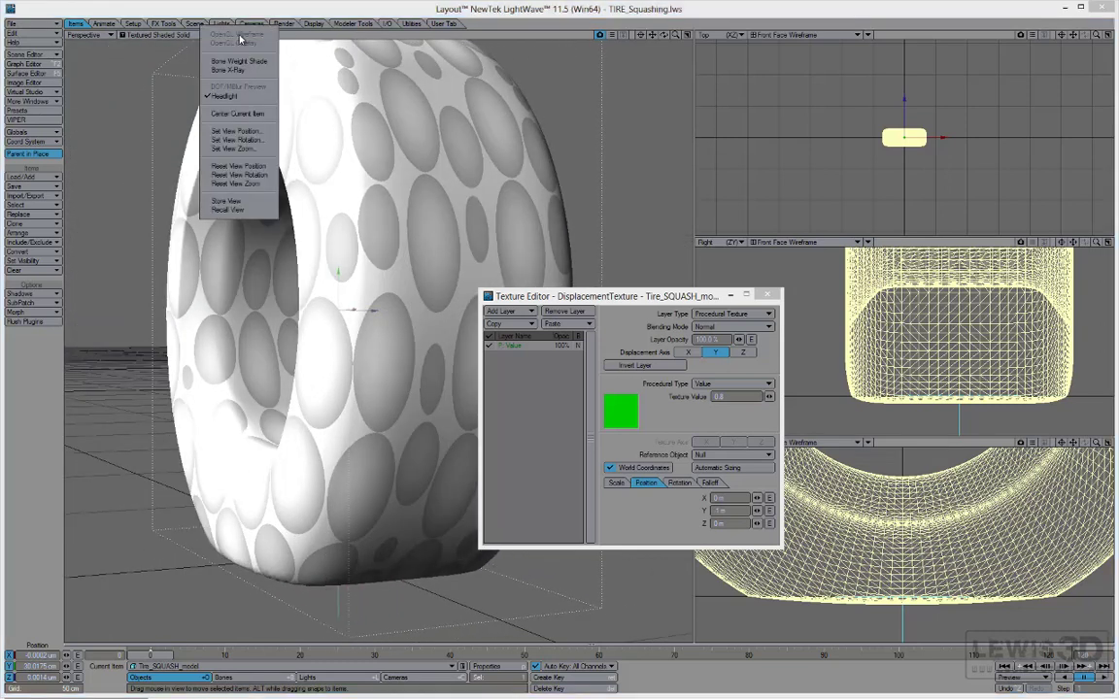
click(228, 96)
Duplicate the Value displacement layer by copying the selected layer and adding it to the layer list
alt+drag(321, 311, 277, 313)
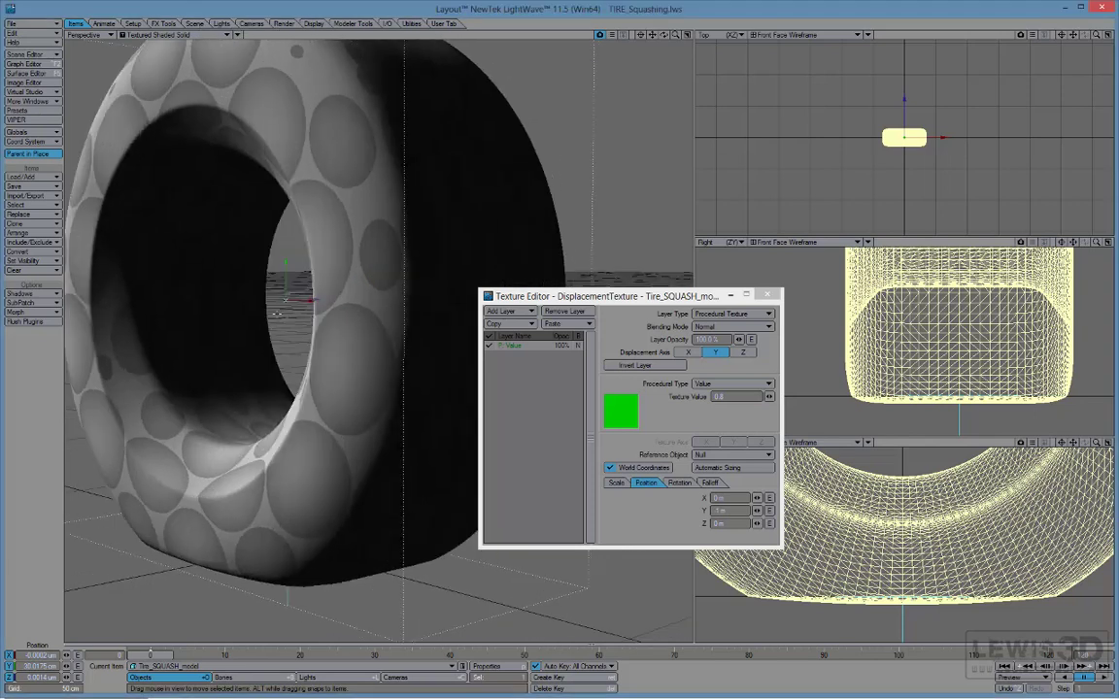
mouse_move(304, 425)
alt+mouse_down()
mouse_move(282, 437)
mouse_move(335, 403)
mouse_move(321, 408)
alt+mouse_up()
alt+drag(321, 486, 256, 523)
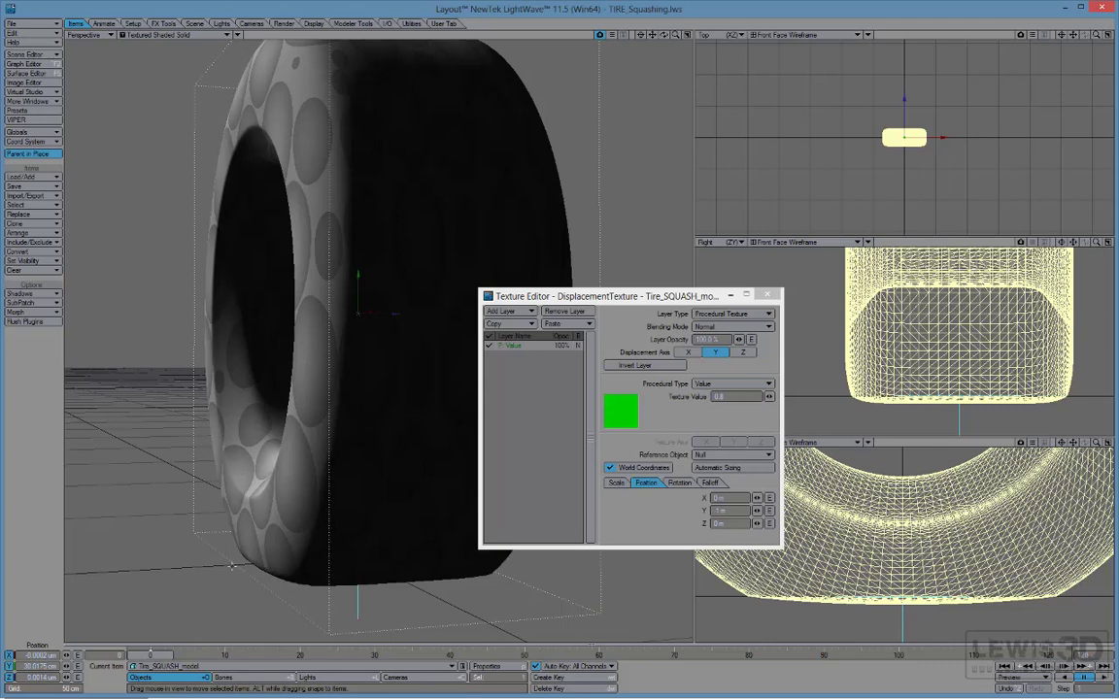
alt+drag(232, 555, 340, 529)
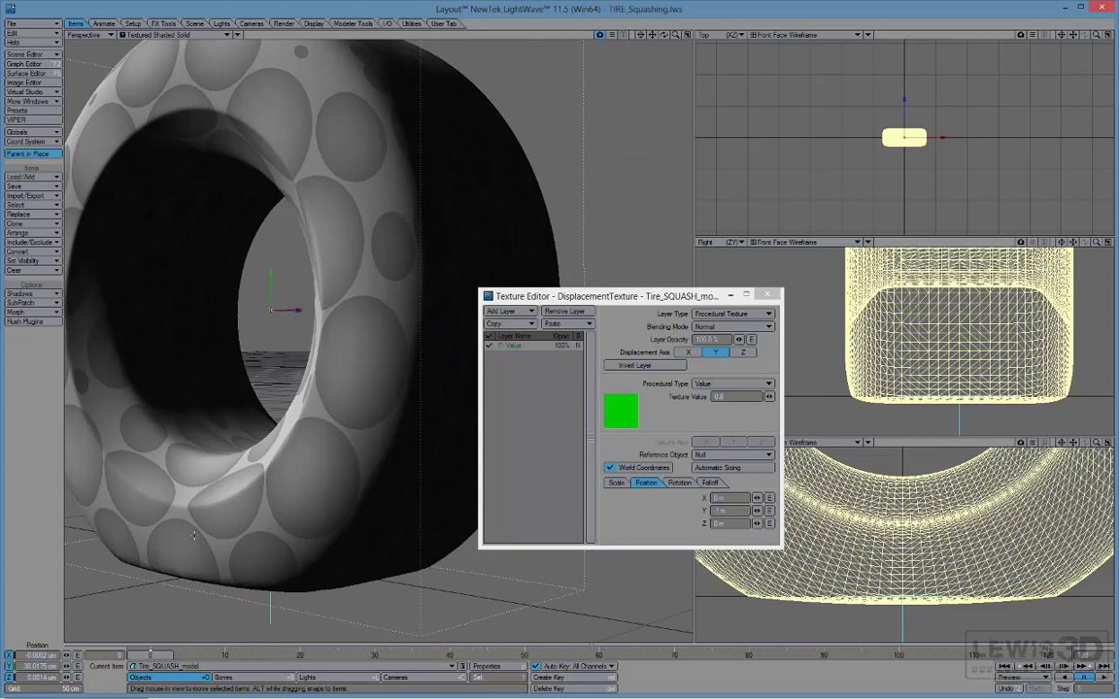
click(515, 324)
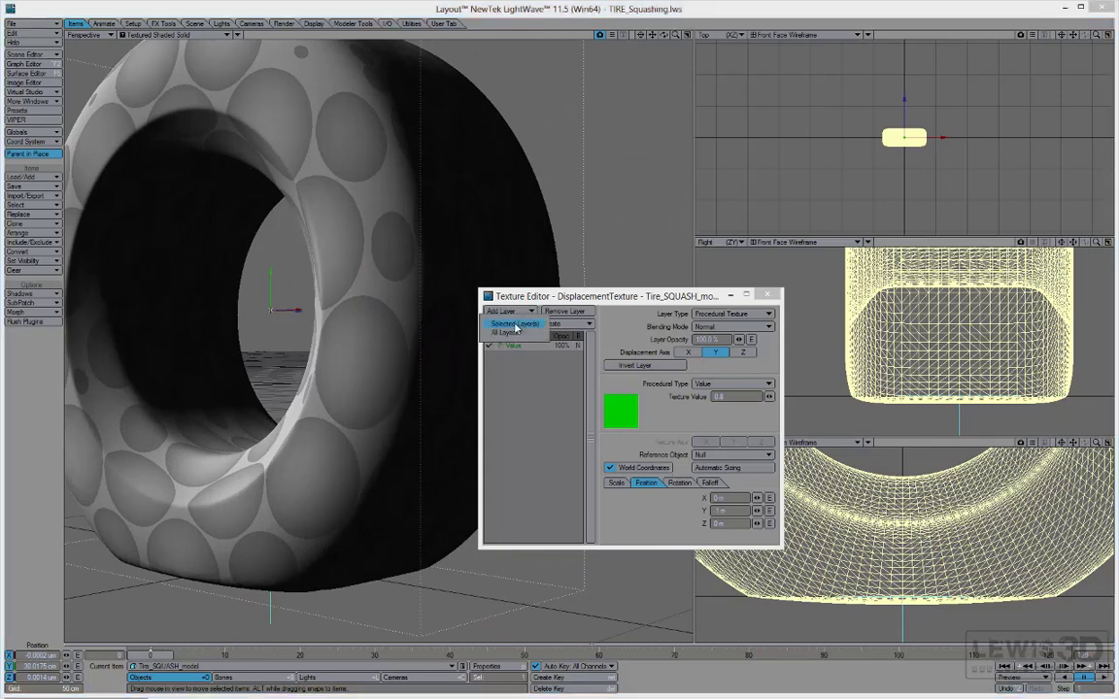
click(515, 329)
click(565, 324)
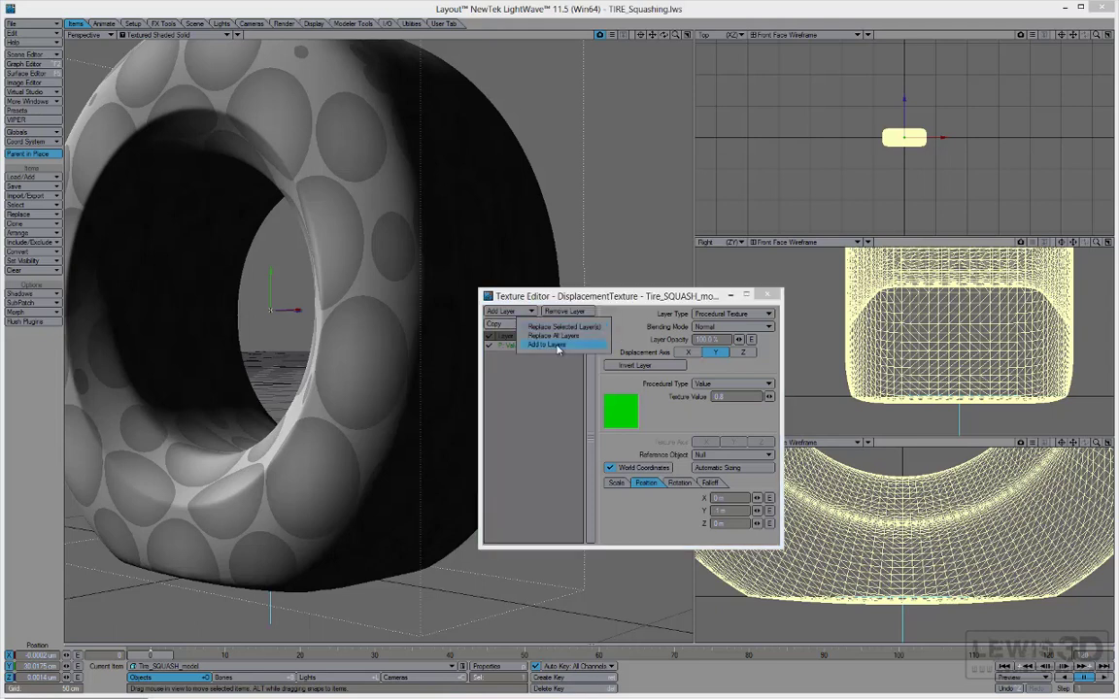
click(549, 344)
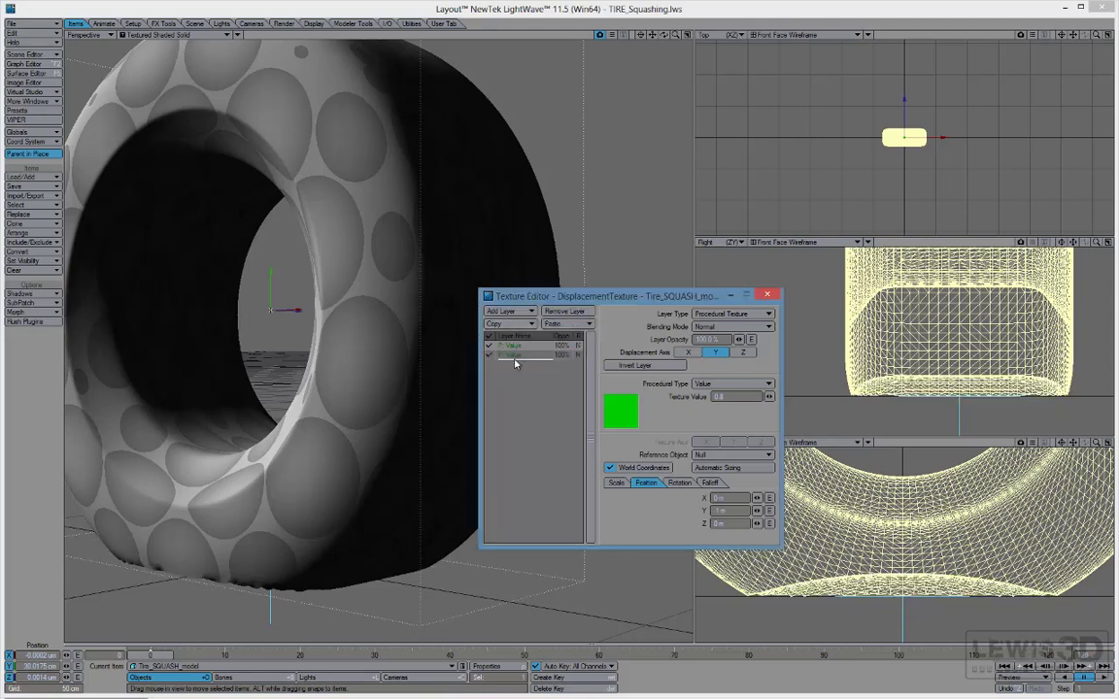
Set the upper Value layer's displacement axis to Z, with Spherical falloff at 100% on X, Y and Z
drag(515, 359, 514, 364)
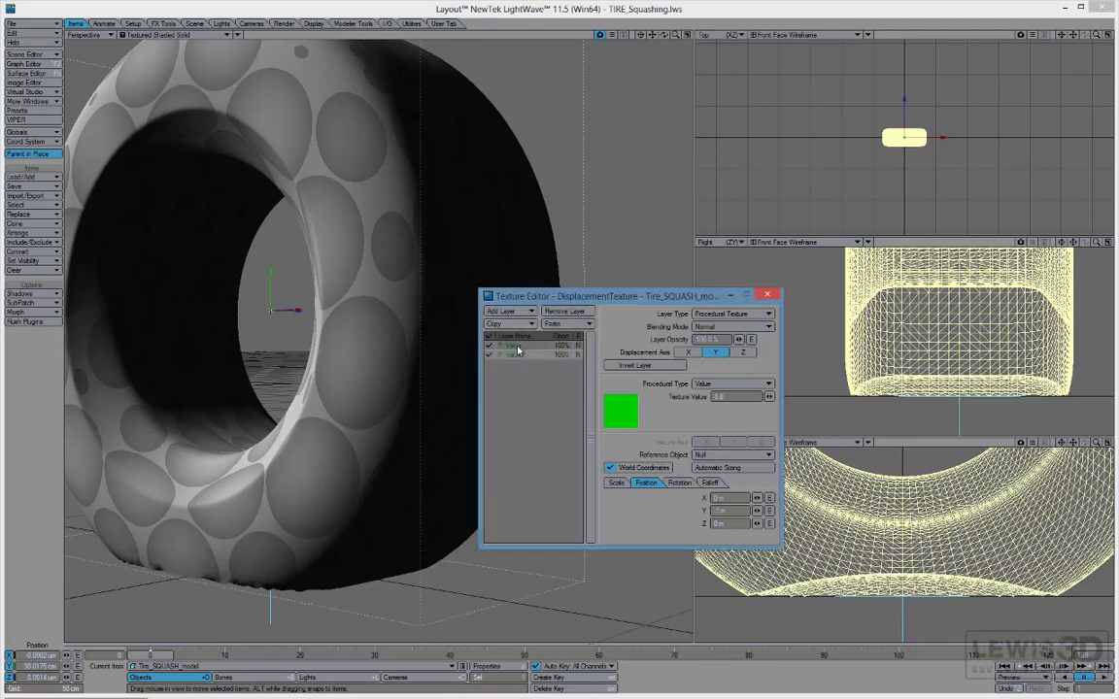
click(742, 353)
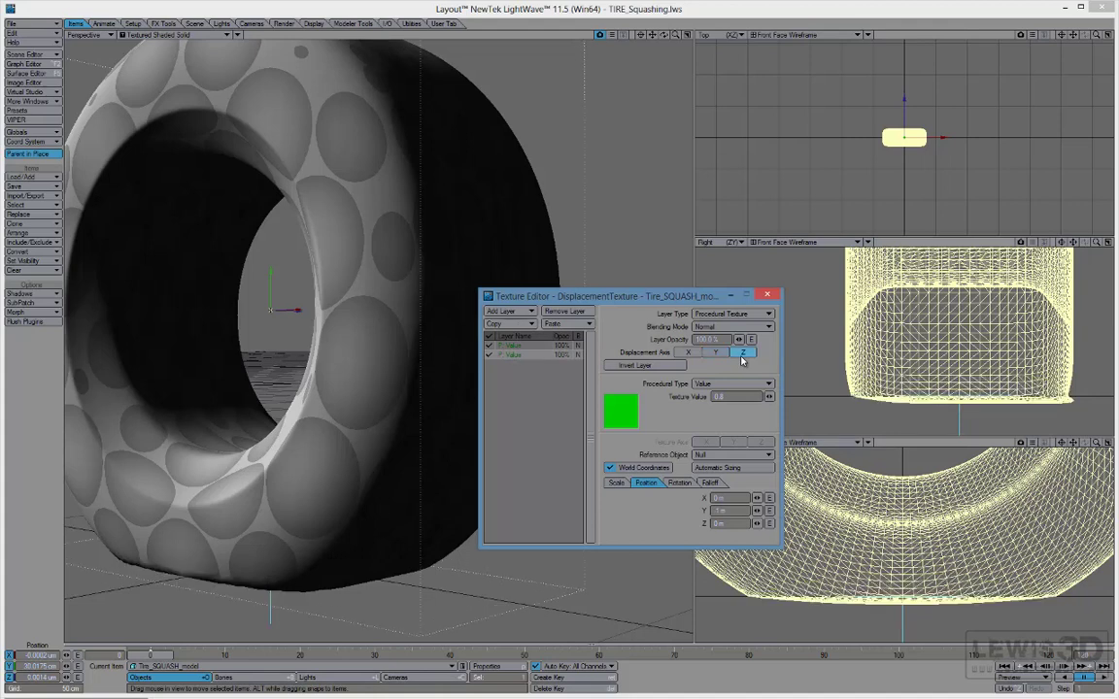
click(618, 484)
click(709, 483)
click(746, 540)
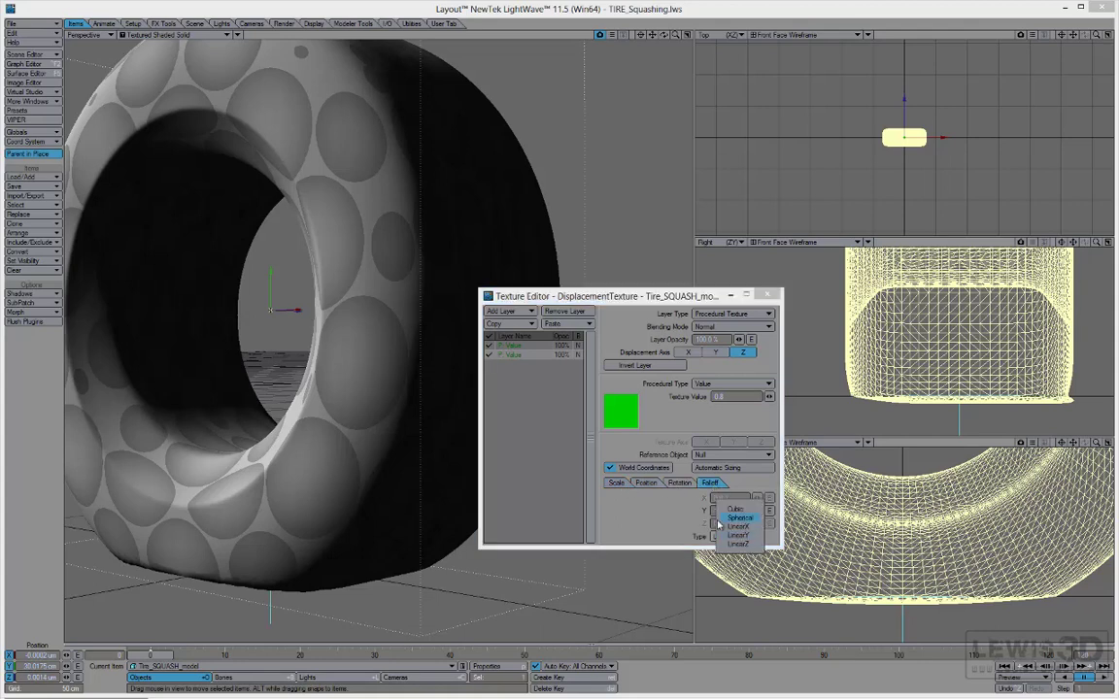
click(749, 520)
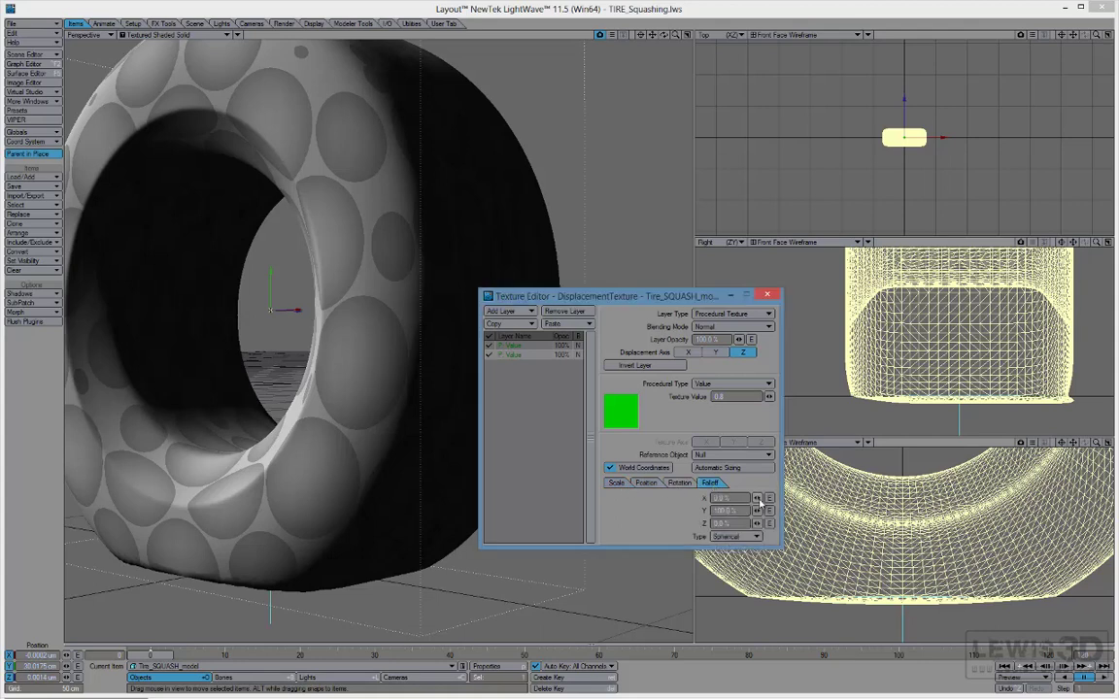
drag(757, 524, 777, 523)
Set the Z-axis Value layer's texture value to -0.25
ctrl+alt+drag(1025, 399, 868, 325)
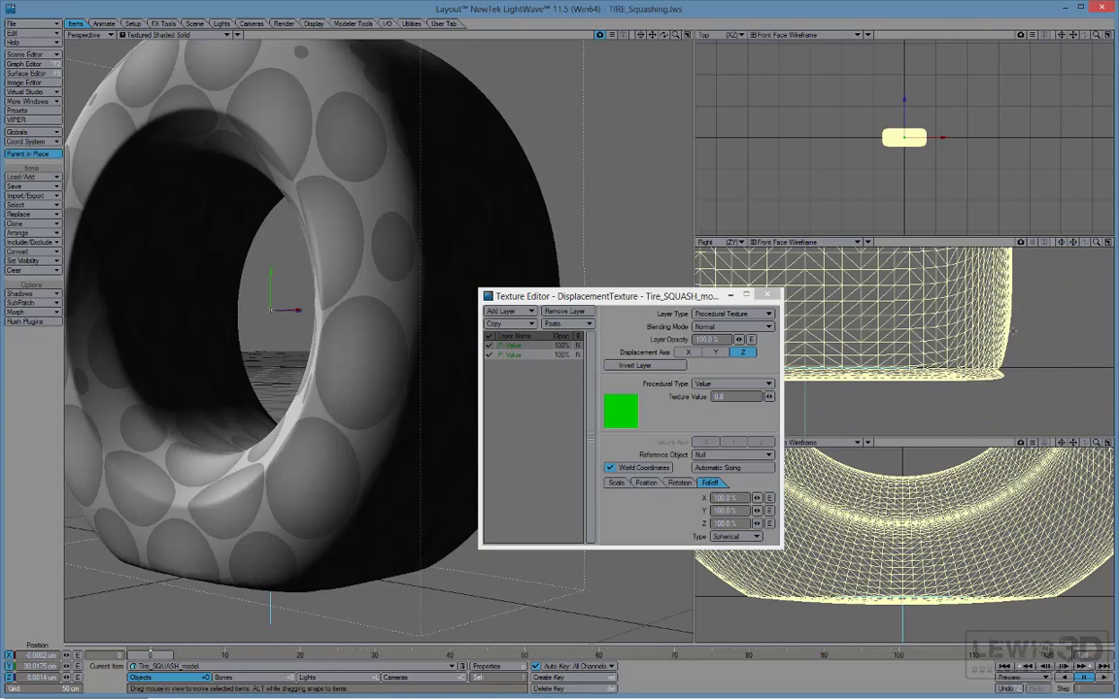
drag(739, 398, 645, 399)
alt+drag(430, 258, 456, 539)
click(657, 401)
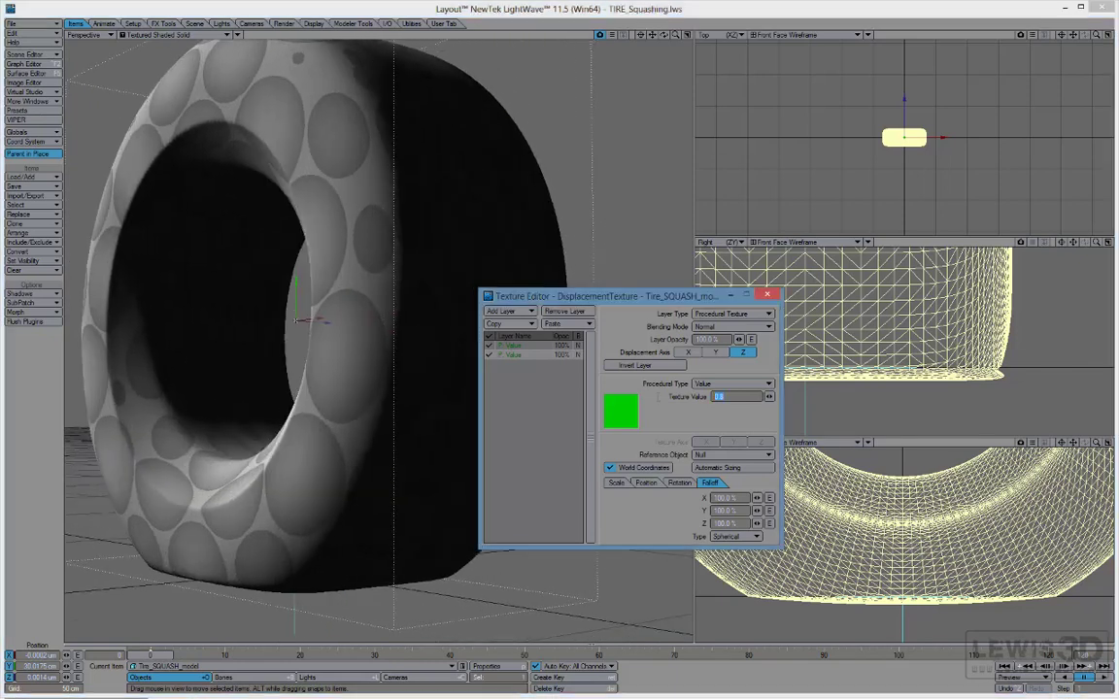
text(-.25)
key(Return)
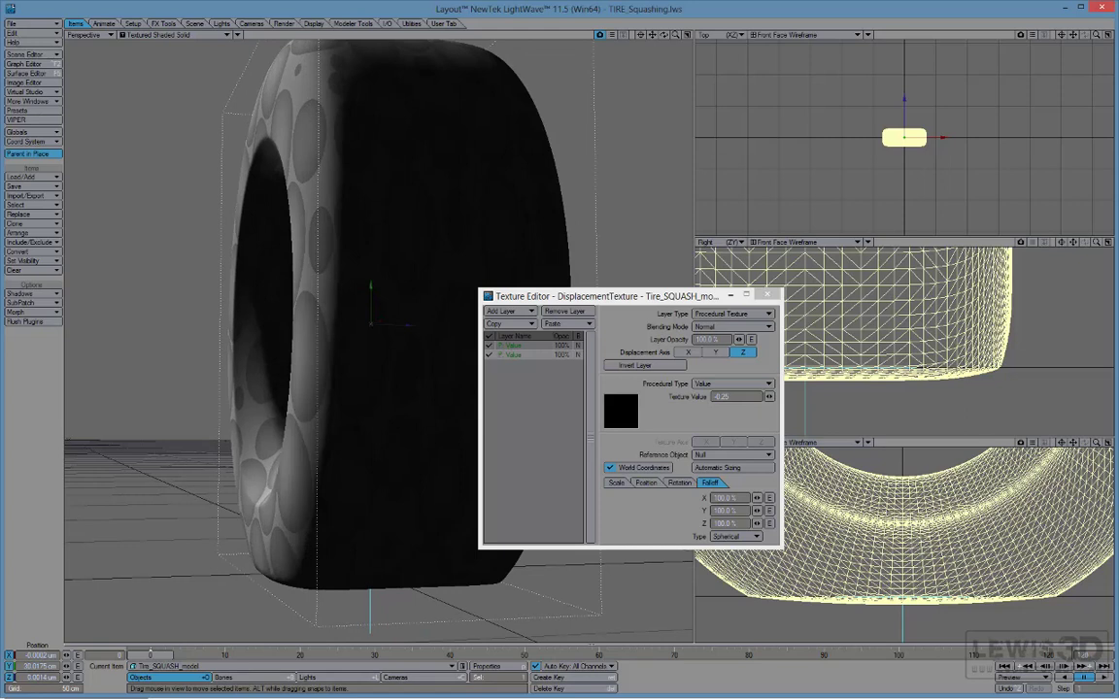
Set the Z-axis Value layer's position to -20 cm on Z and -95 cm on Y
drag(601, 295, 484, 113)
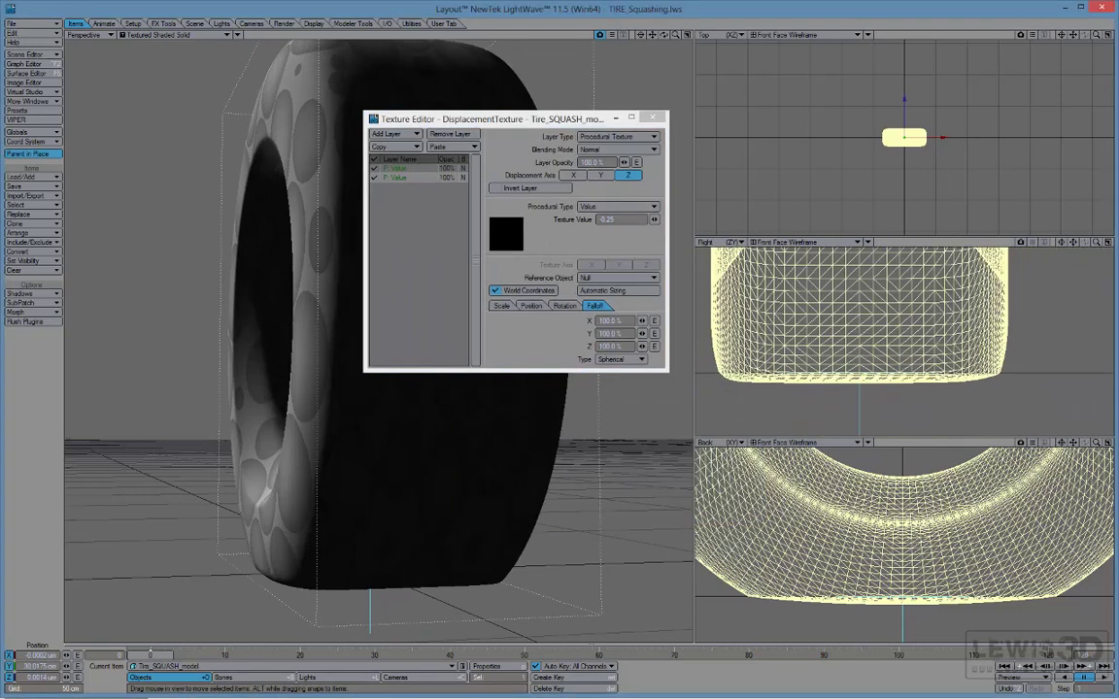
click(534, 307)
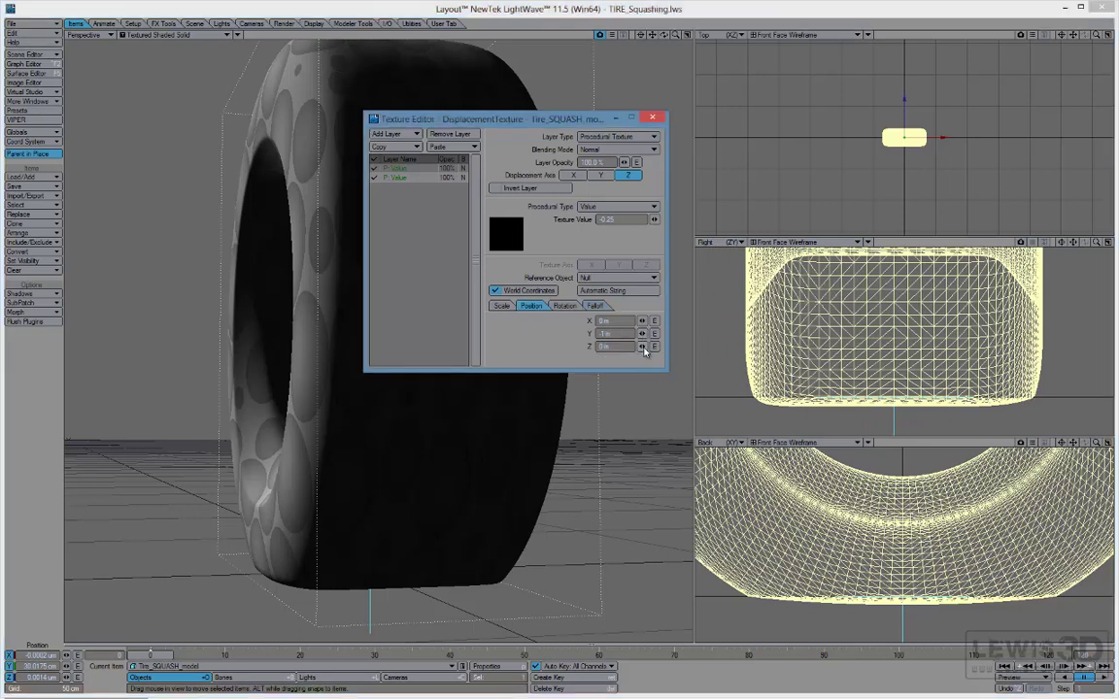
drag(642, 348, 583, 348)
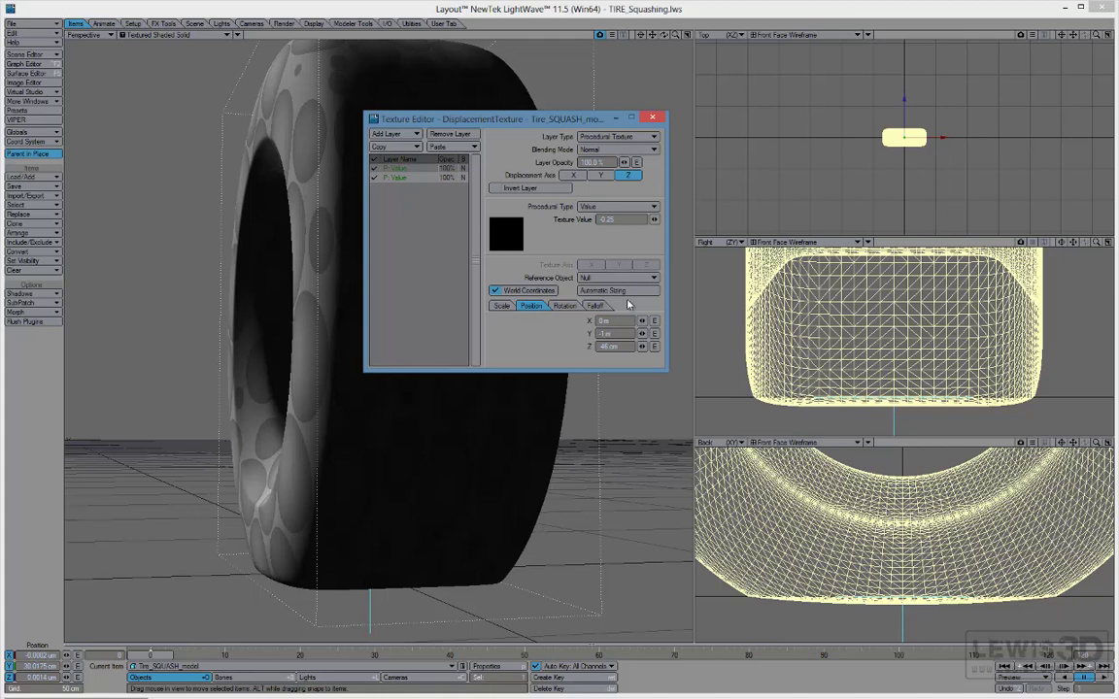
drag(641, 347, 668, 347)
drag(625, 346, 595, 347)
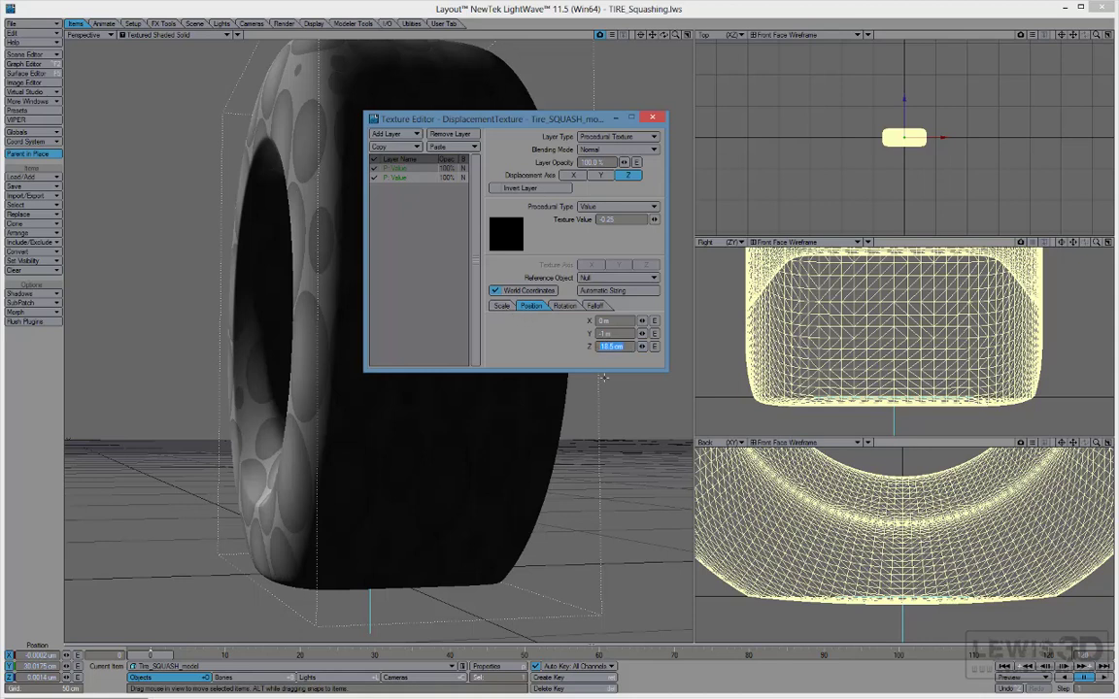
key(BackSpace)
text(20)
key(Tab)
drag(641, 334, 653, 333)
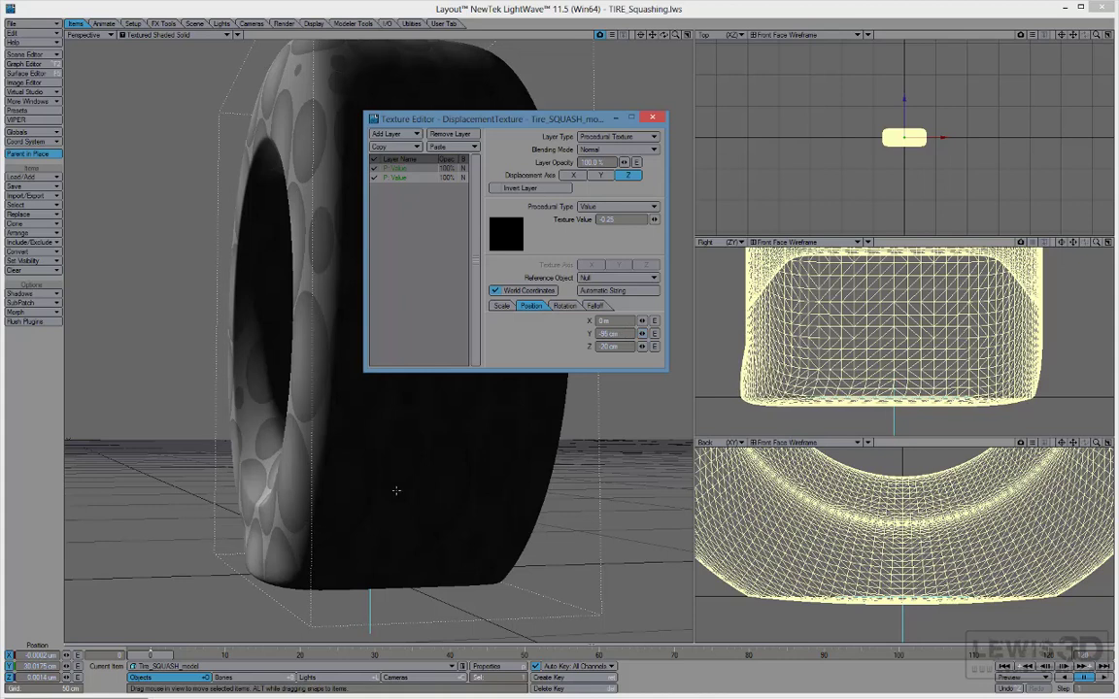
Examine the bulging tire sidewall and compare the settings of the Z-axis and Y-axis Value layers
alt+drag(358, 477, 206, 511)
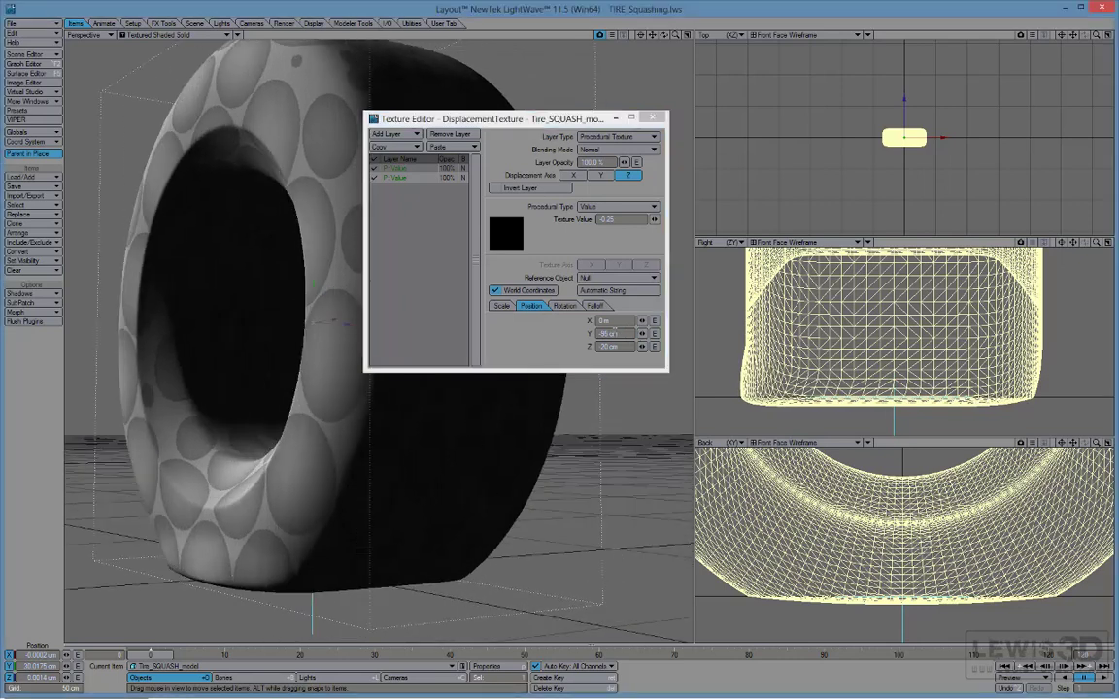
click(609, 333)
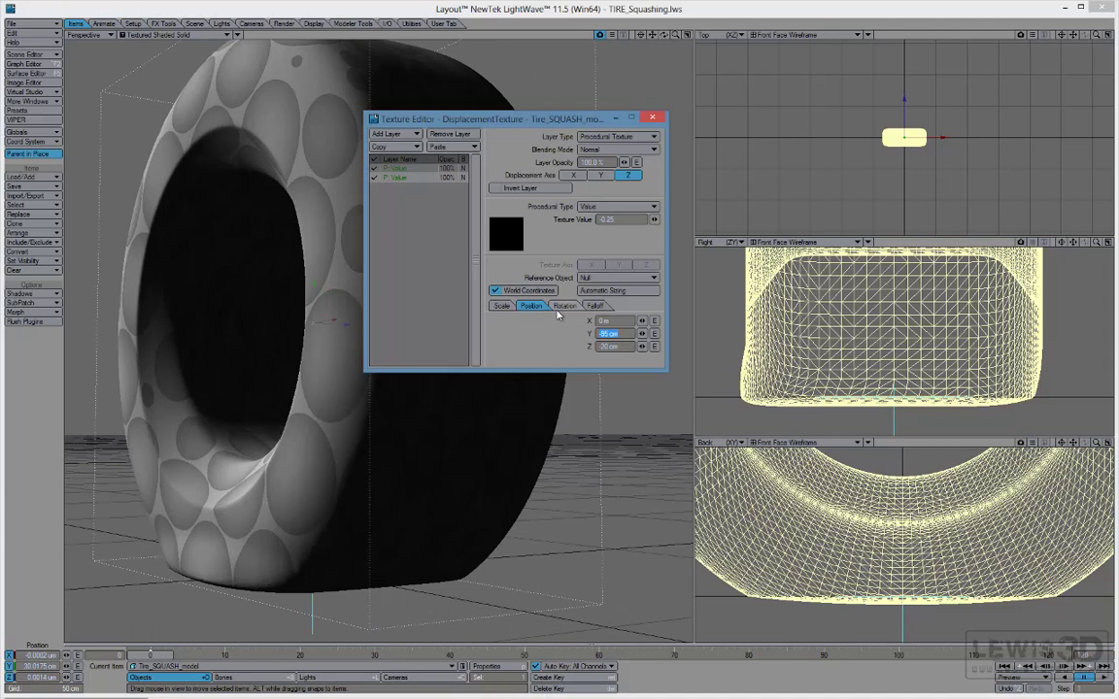
click(403, 178)
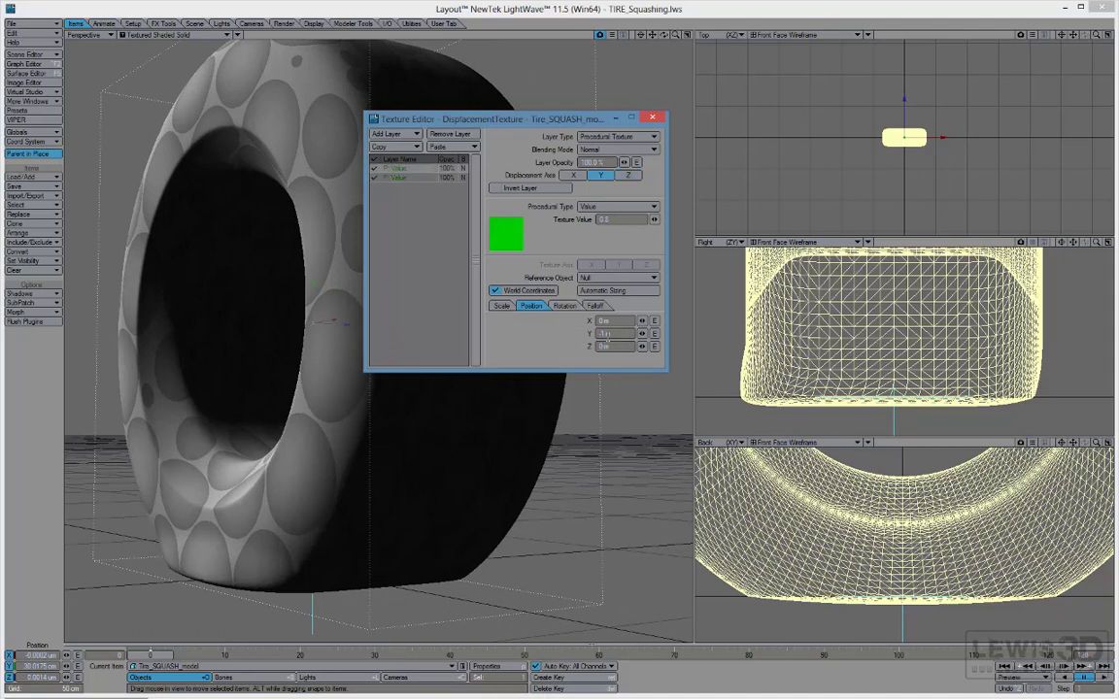
click(390, 168)
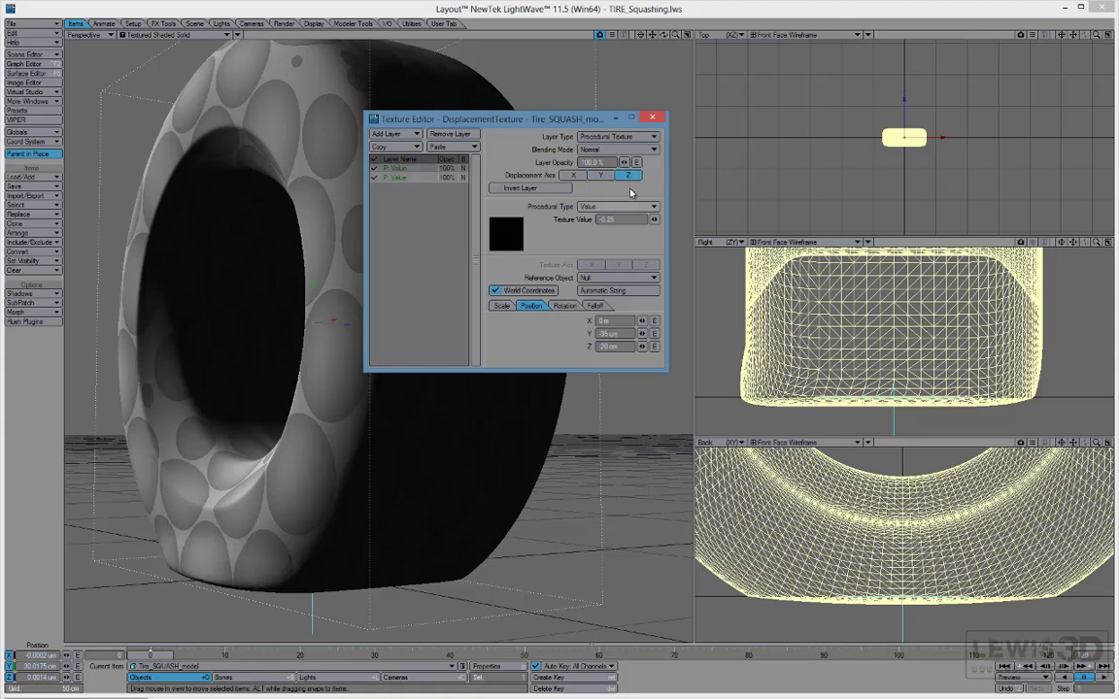
click(414, 179)
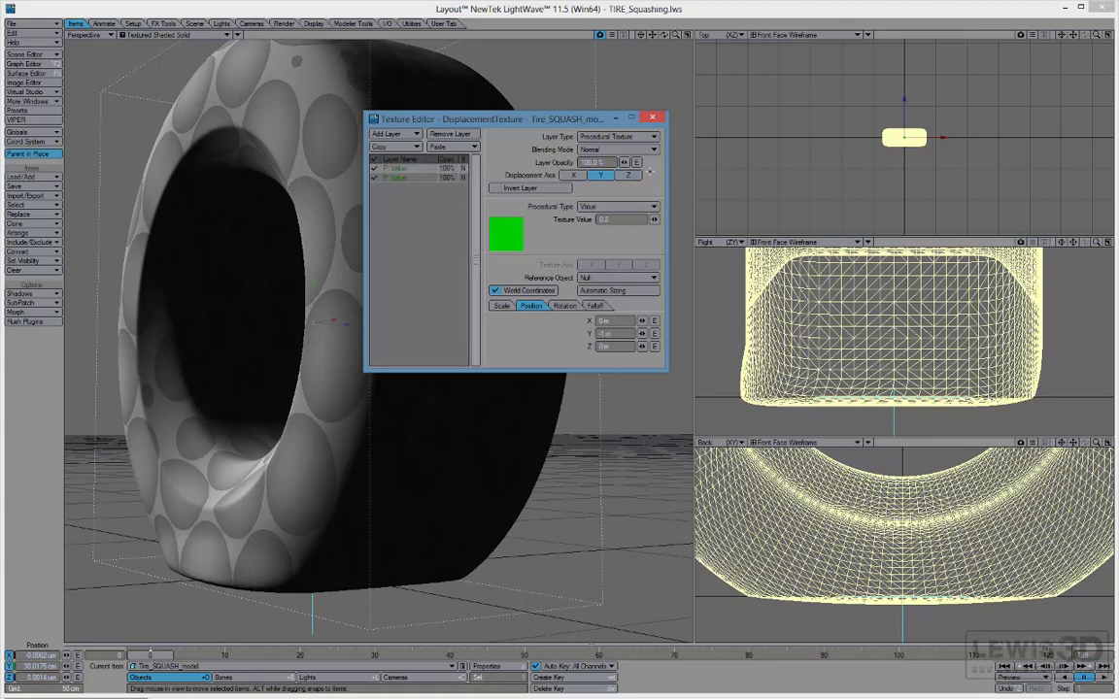
Try a stronger negative texture value on the Z-axis Value layer, and set it back to -0.25
click(392, 168)
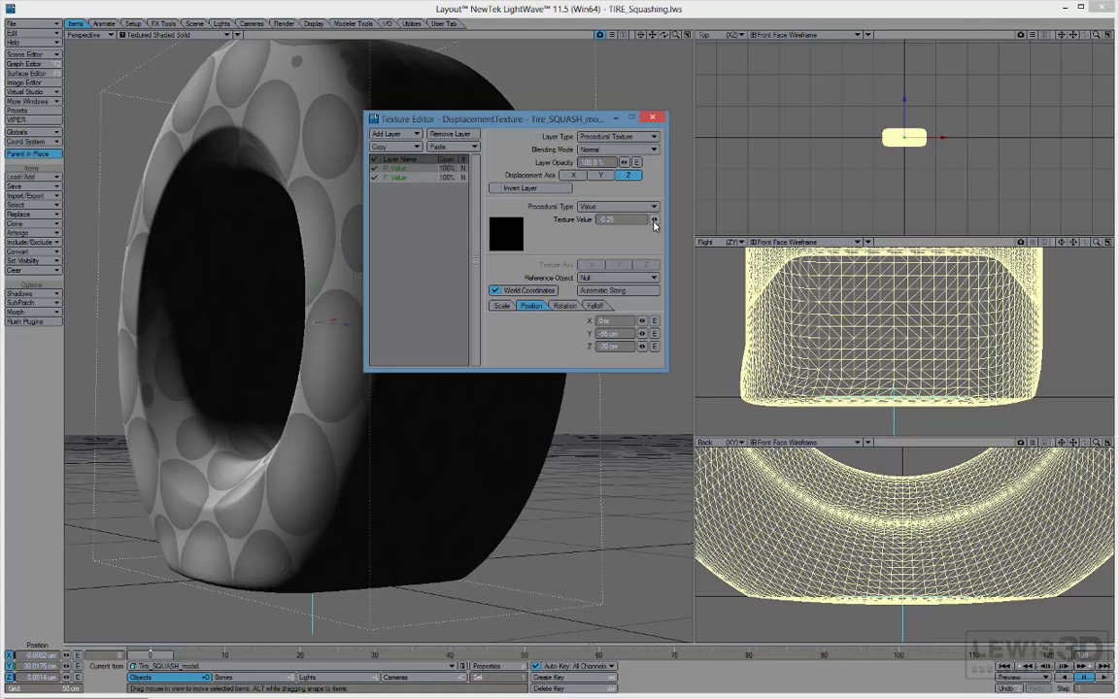
drag(655, 222, 533, 232)
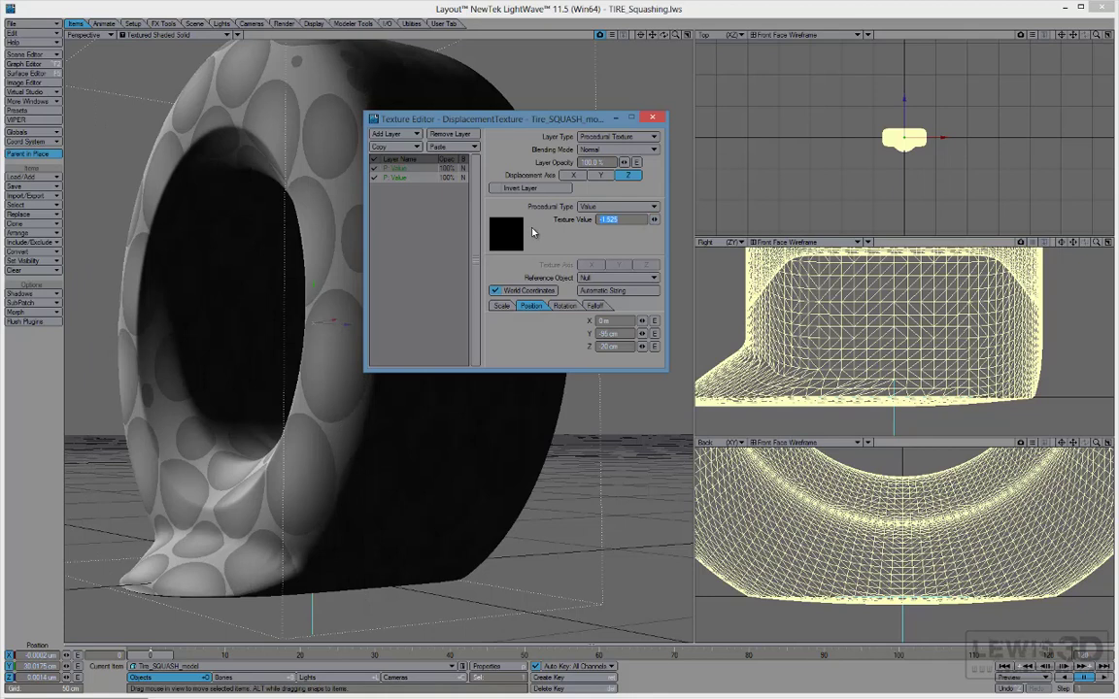
text(-)
text(0.25)
key(Return)
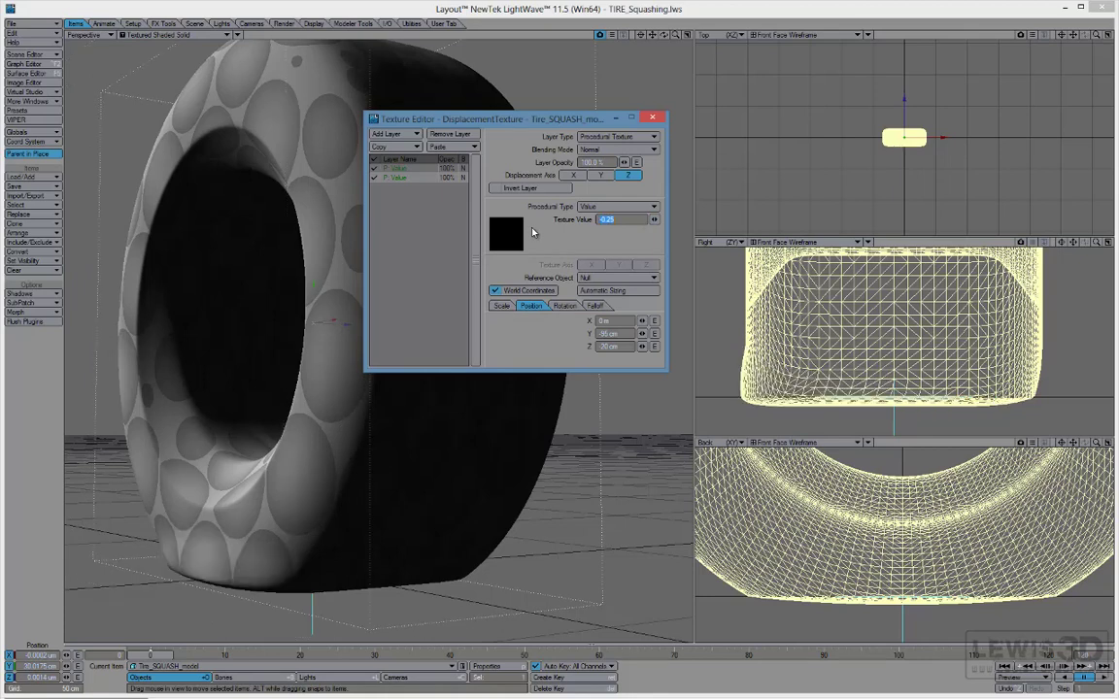
Try a Y position of -1 m on the Z-axis Value layer, and return it to -95 cm
alt+drag(322, 400, 412, 382)
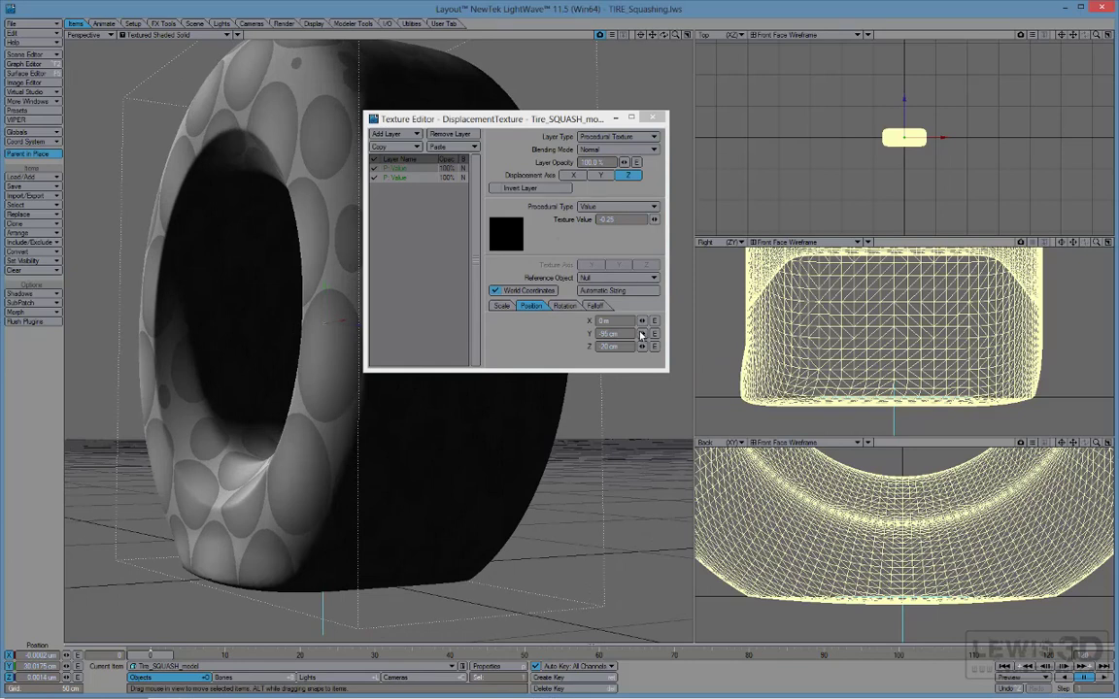
drag(632, 333, 504, 323)
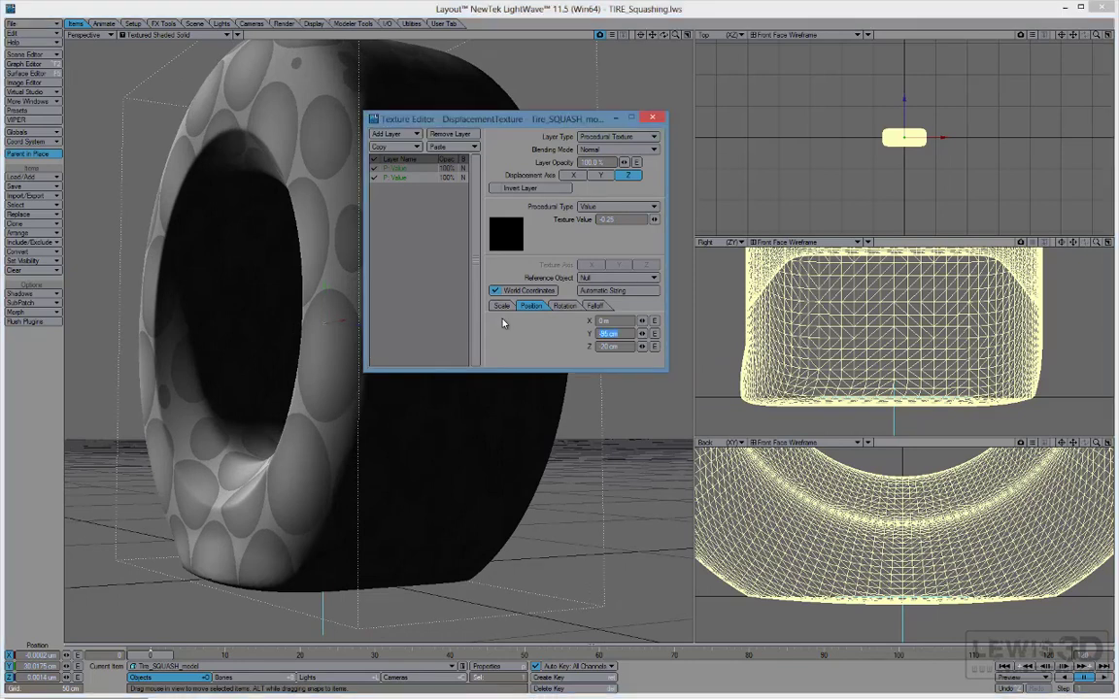
text(-1)
key(Tab)
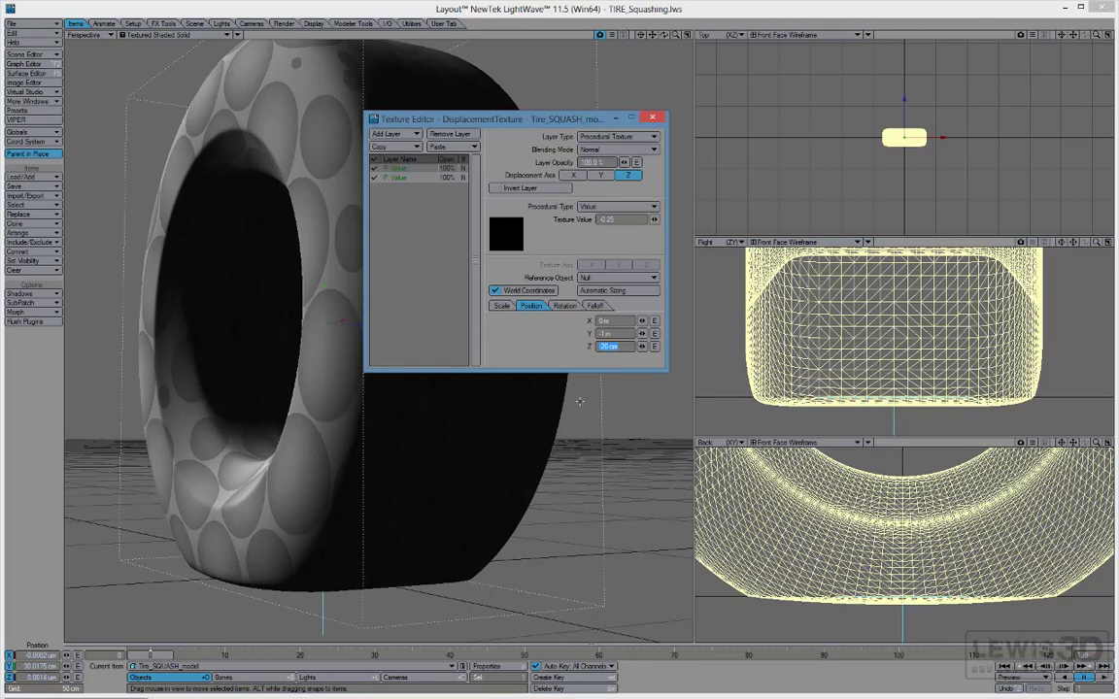
drag(643, 333, 692, 333)
alt+drag(314, 438, 390, 462)
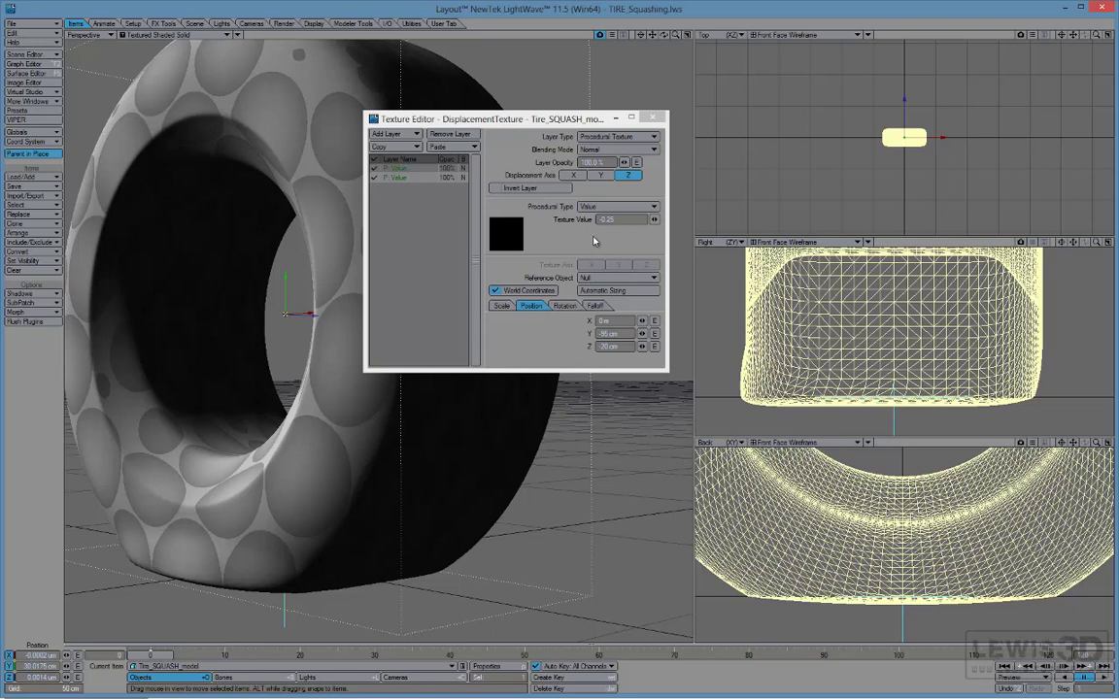
Try different X and Z falloff percentages on the Z-axis Value layer, and return both to 100%
click(594, 305)
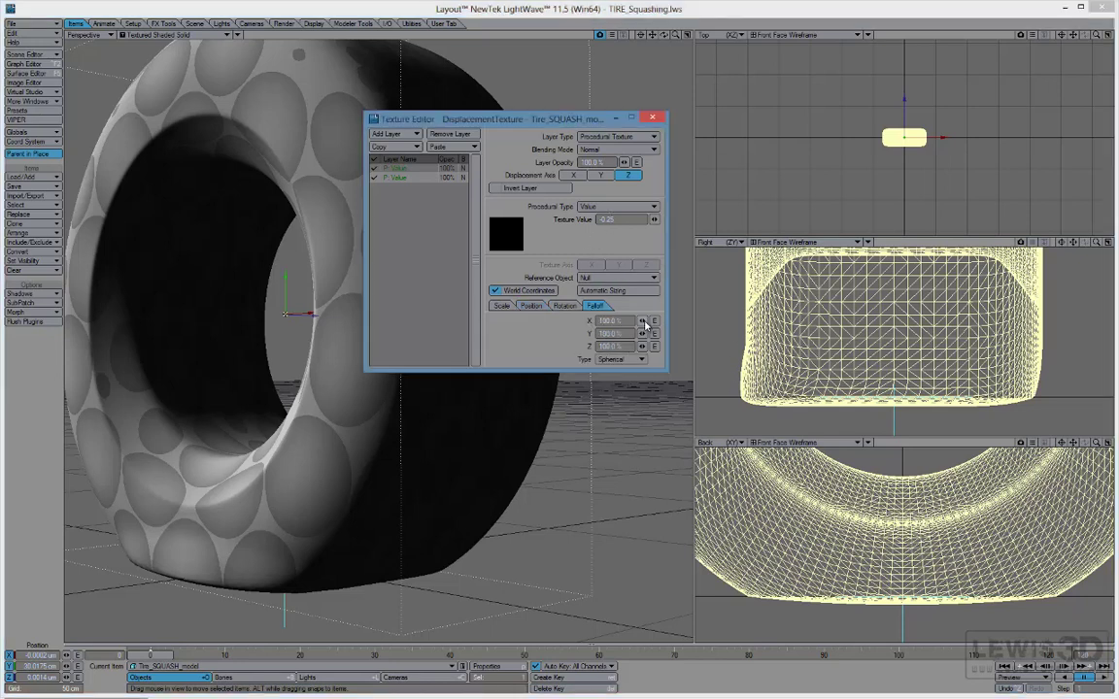
mouse_move(642, 321)
mouse_down()
mouse_move(545, 321)
mouse_move(643, 321)
mouse_up()
alt+drag(282, 554, 224, 488)
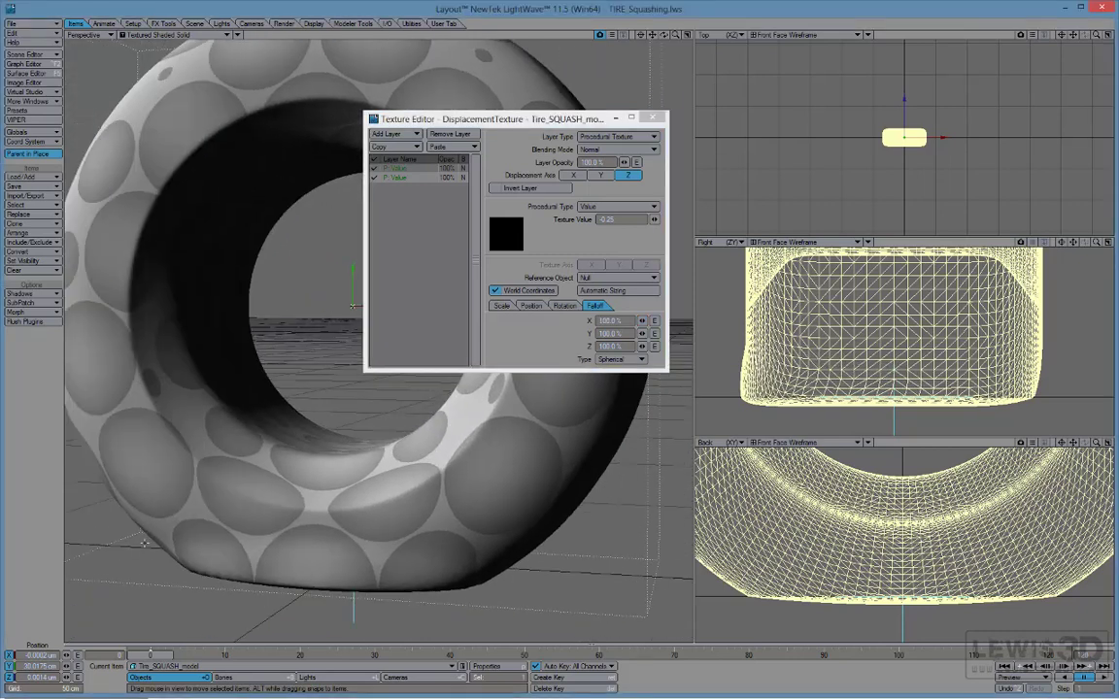
mouse_move(643, 321)
mouse_down()
mouse_move(545, 321)
mouse_move(642, 320)
mouse_up()
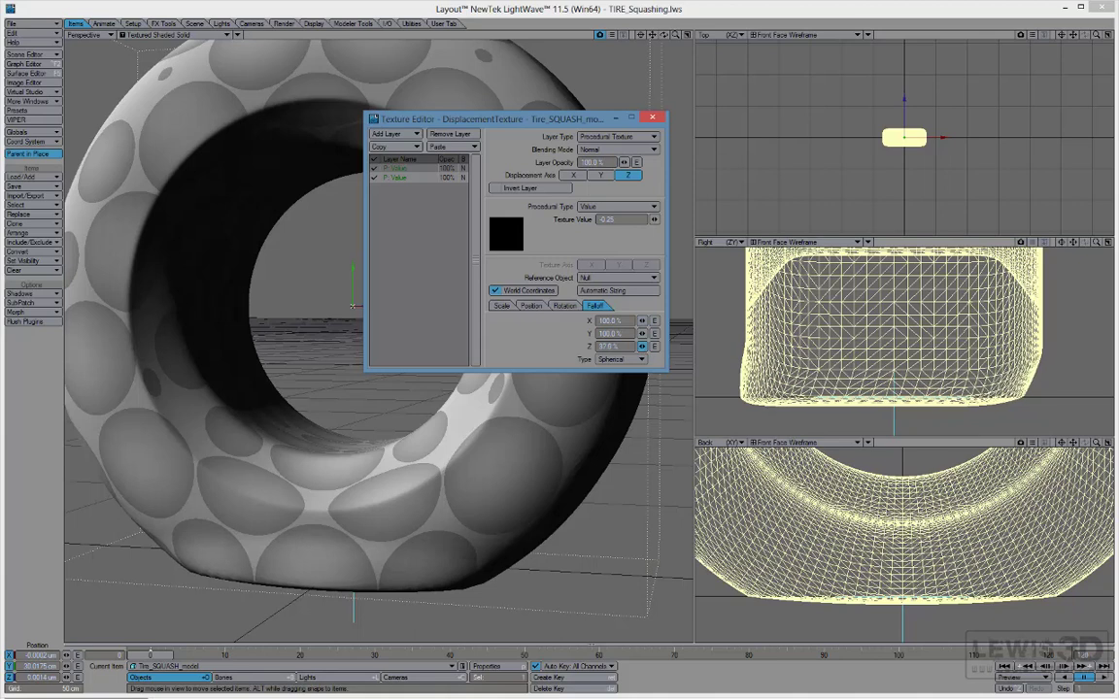
mouse_move(642, 346)
mouse_down()
mouse_move(583, 345)
mouse_move(643, 347)
mouse_up()
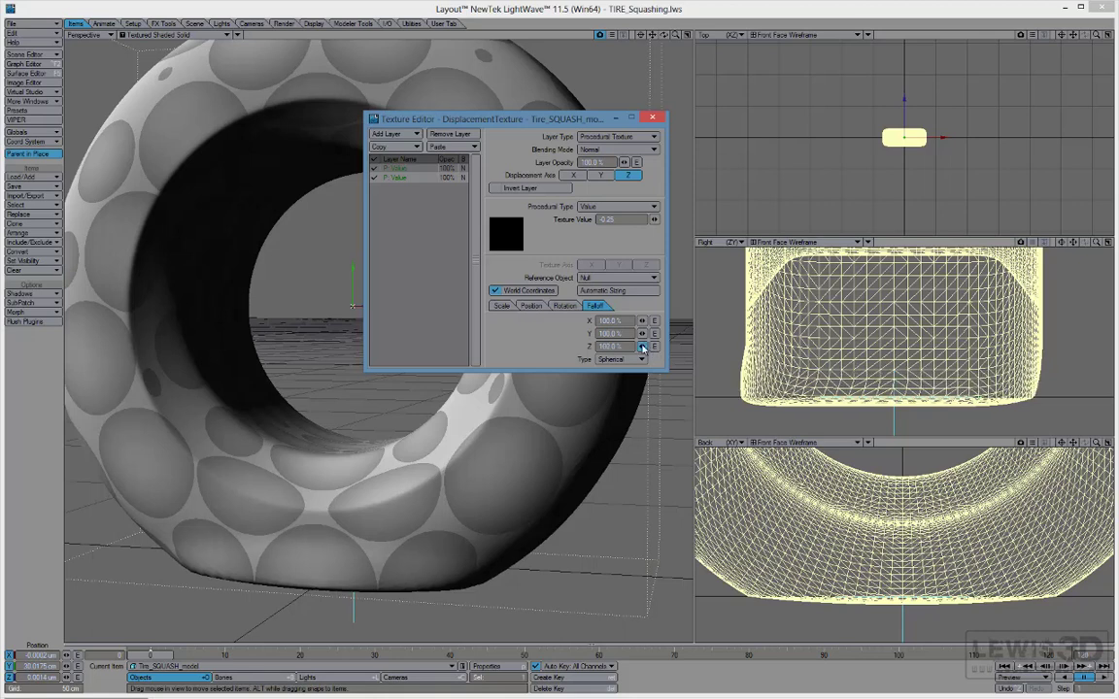
Review the Z-axis layer's position values and examine the tire's sidewall bulge from several sides
click(517, 308)
alt+drag(367, 510, 755, 629)
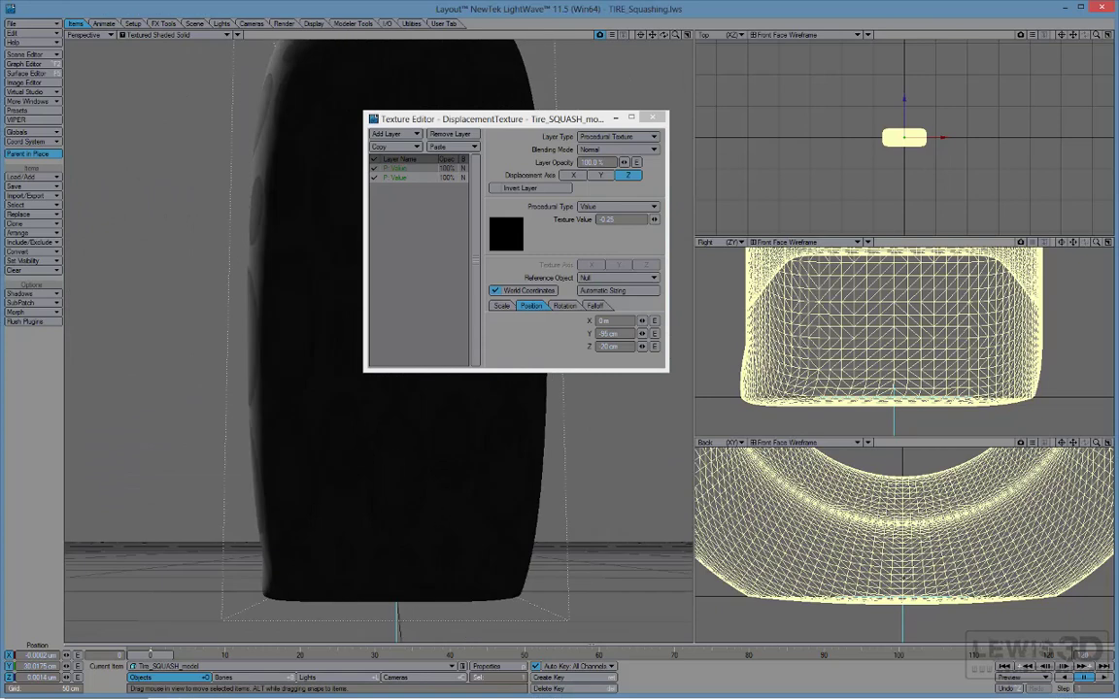
alt+drag(146, 447, 285, 535)
alt+drag(347, 556, 472, 498)
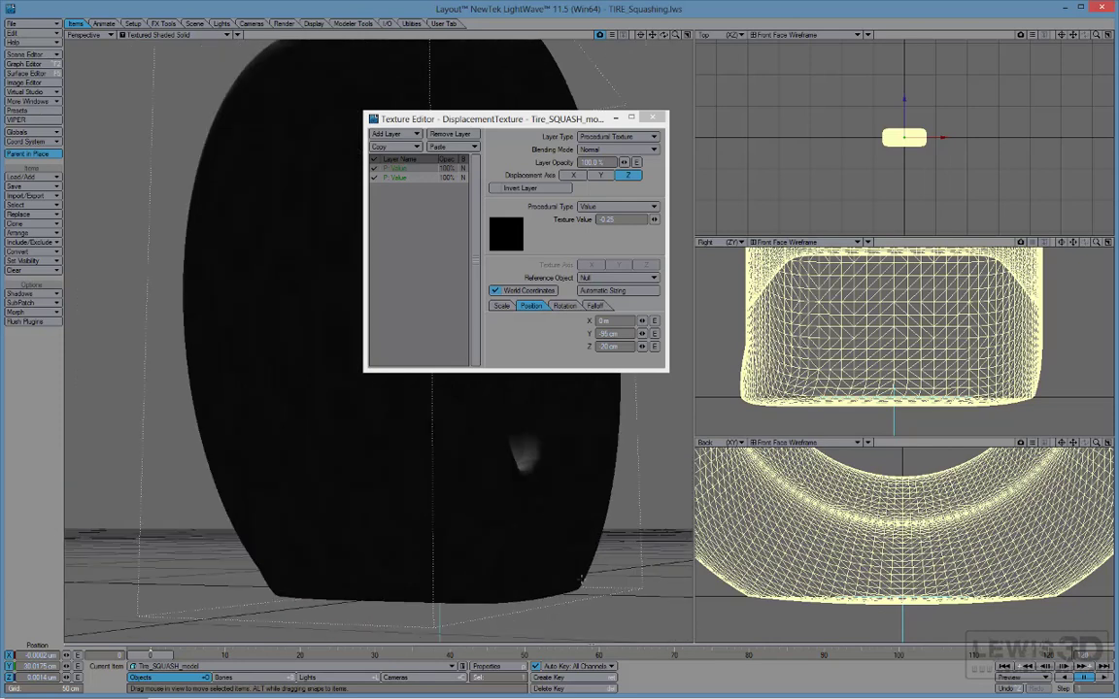
alt+drag(477, 545, 554, 337)
alt+drag(346, 446, 408, 461)
alt+drag(287, 382, 432, 405)
Duplicate the Z-axis Value layer with texture value 0.25 and Z position 20 cm for the opposite sidewall, and close the texture editor
drag(480, 117, 541, 76)
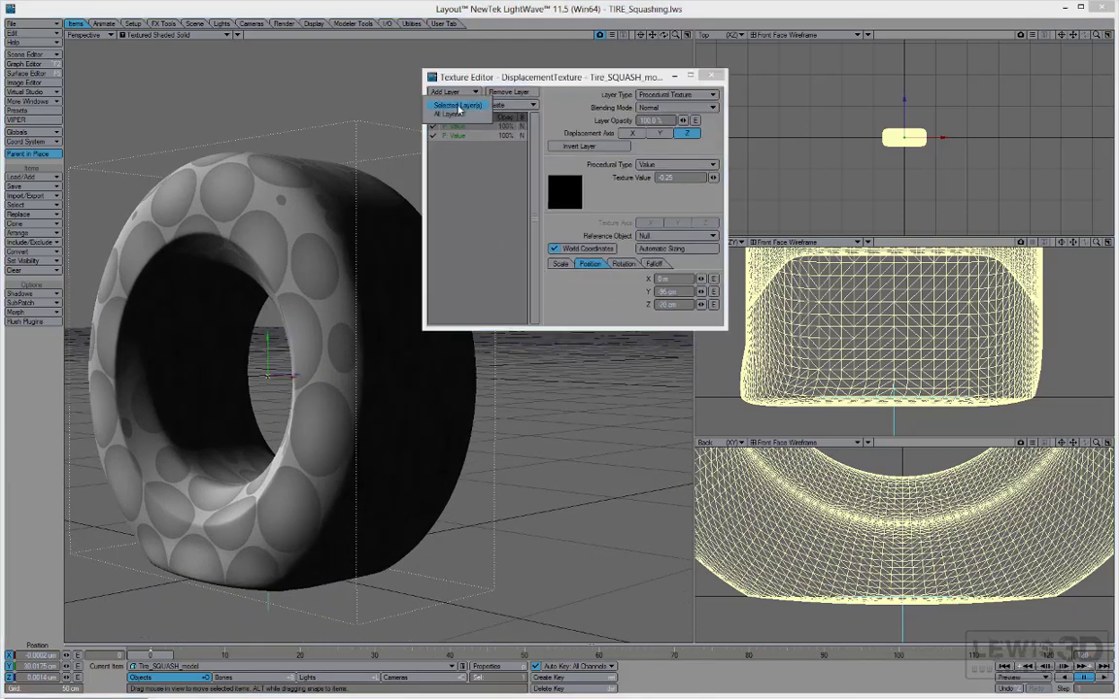
click(497, 104)
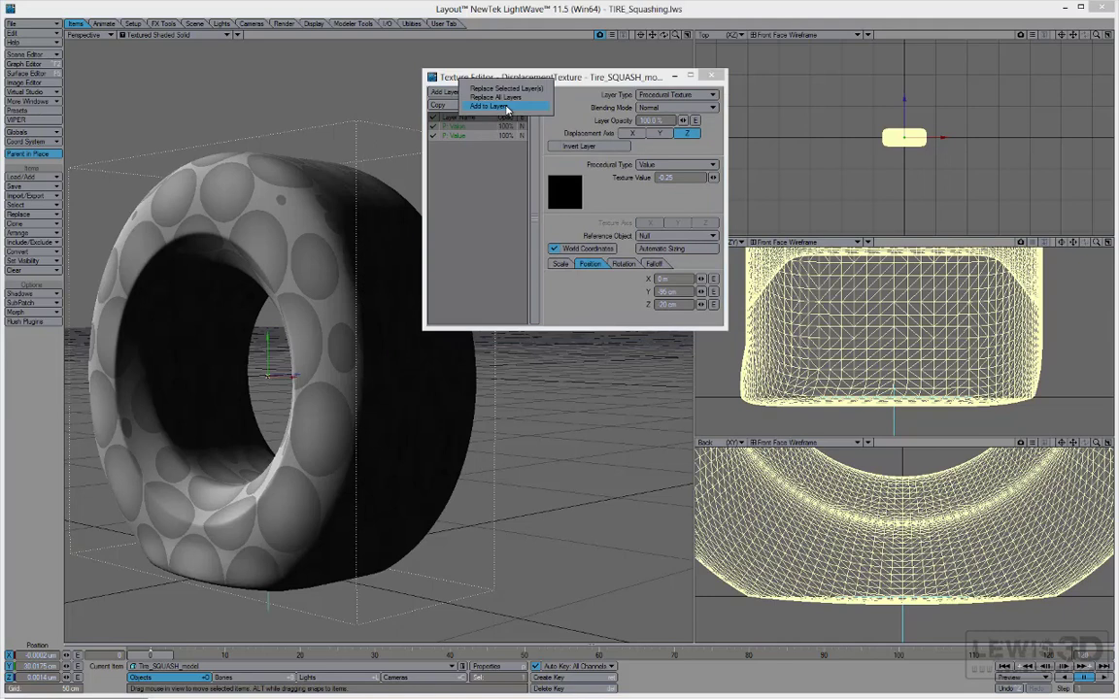
click(507, 108)
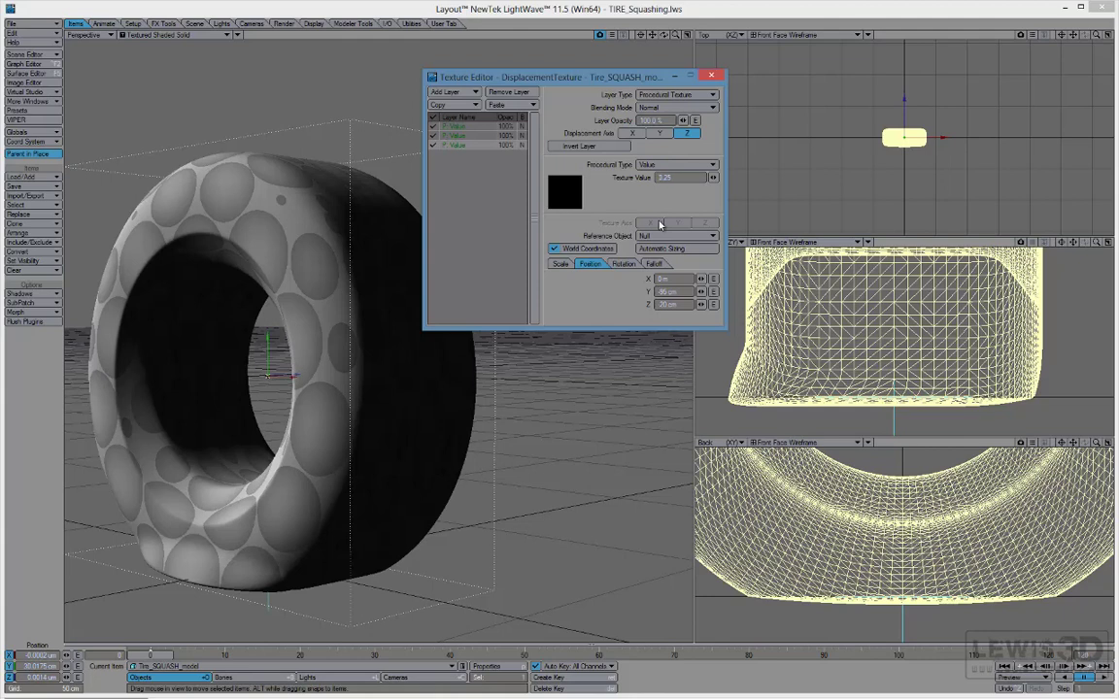
key(Tab)
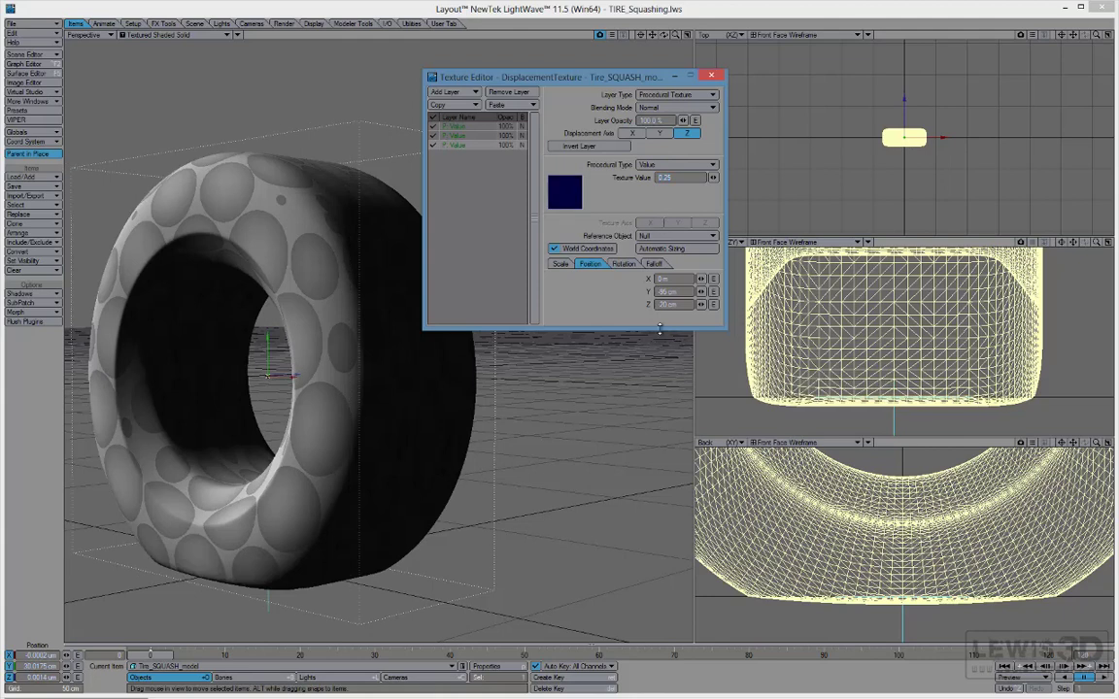
key(Tab)
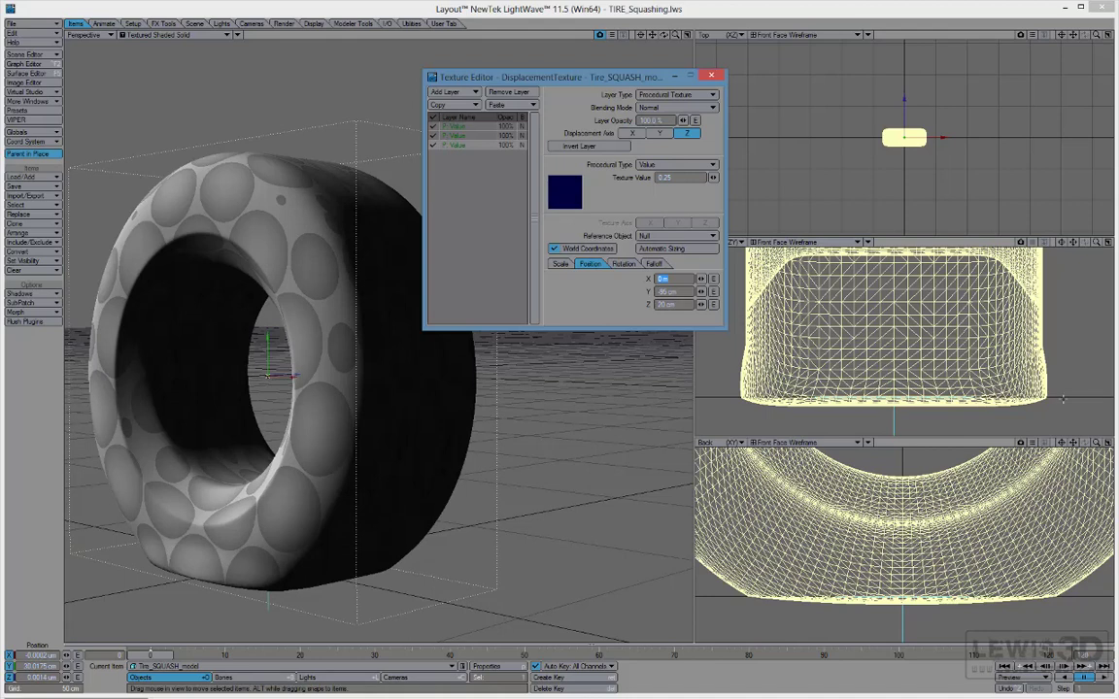
alt+drag(333, 431, 418, 403)
alt+drag(335, 408, 552, 326)
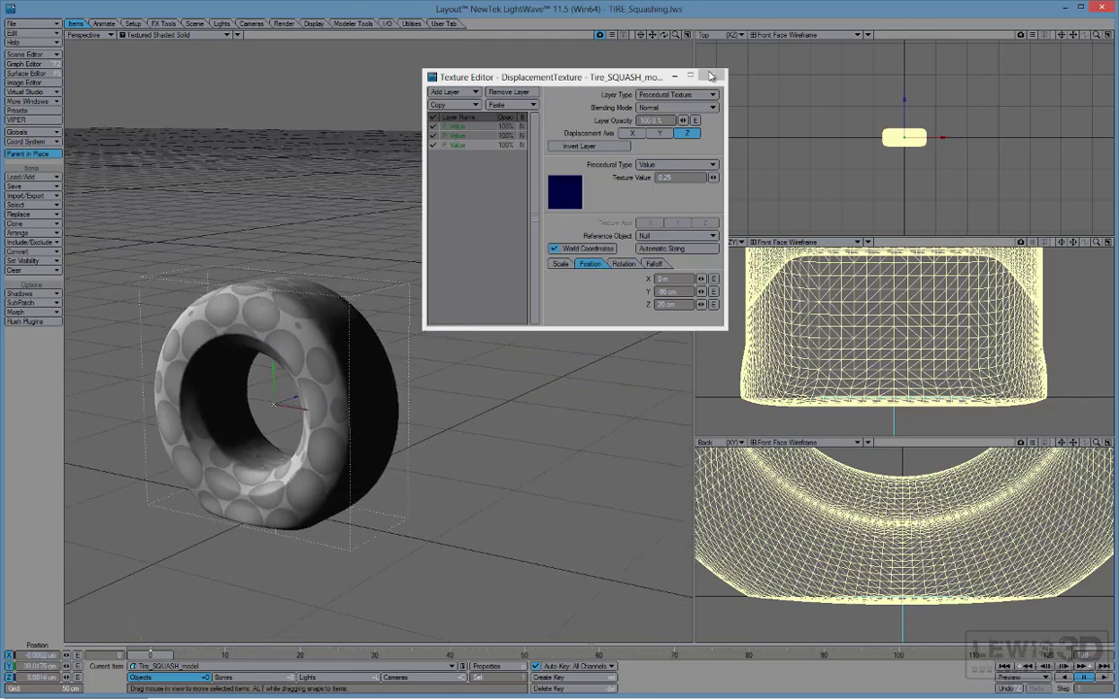
click(711, 75)
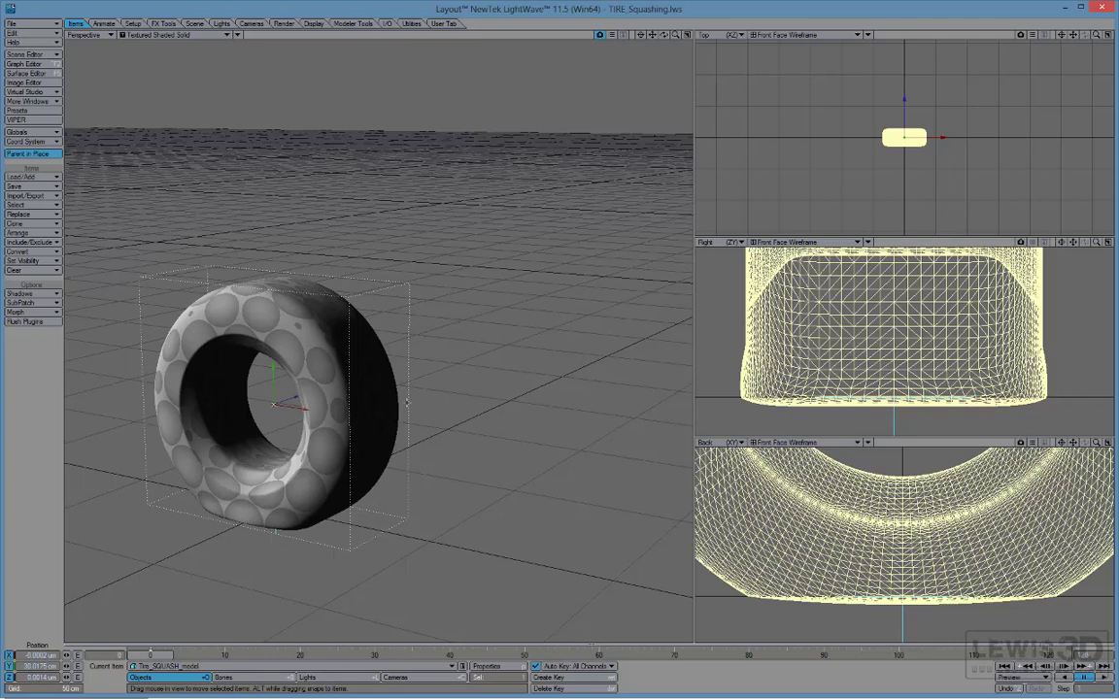
Save the scene under its existing name, TIRE_Squashing.lws
click(27, 22)
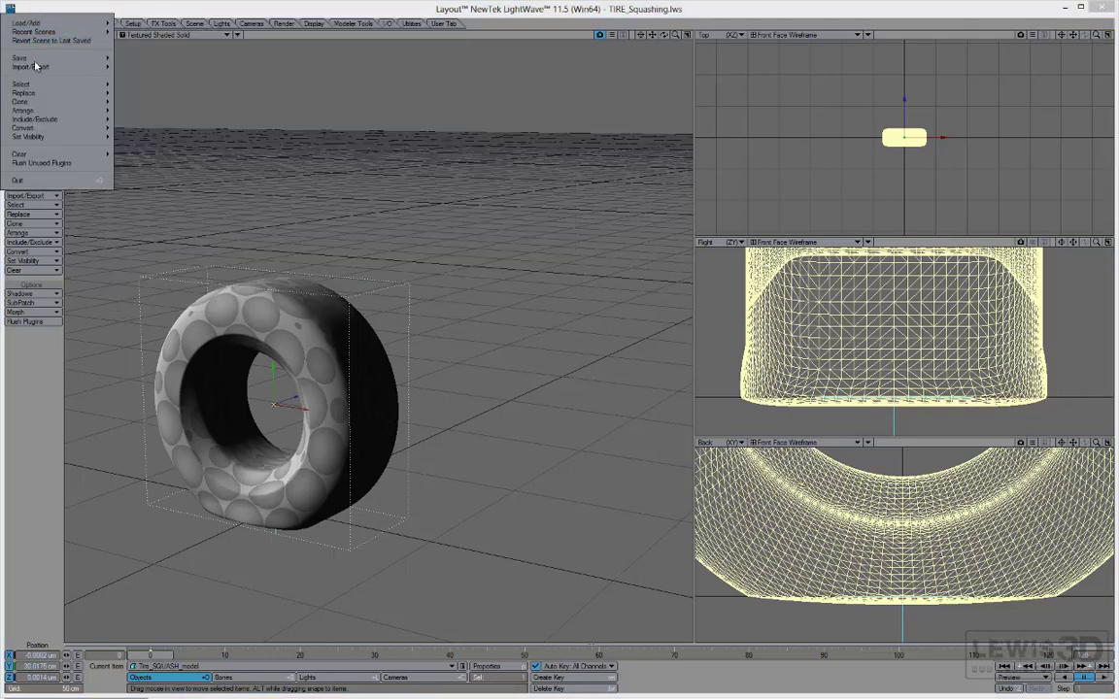
mouse_move(37, 60)
mouse_move(155, 62)
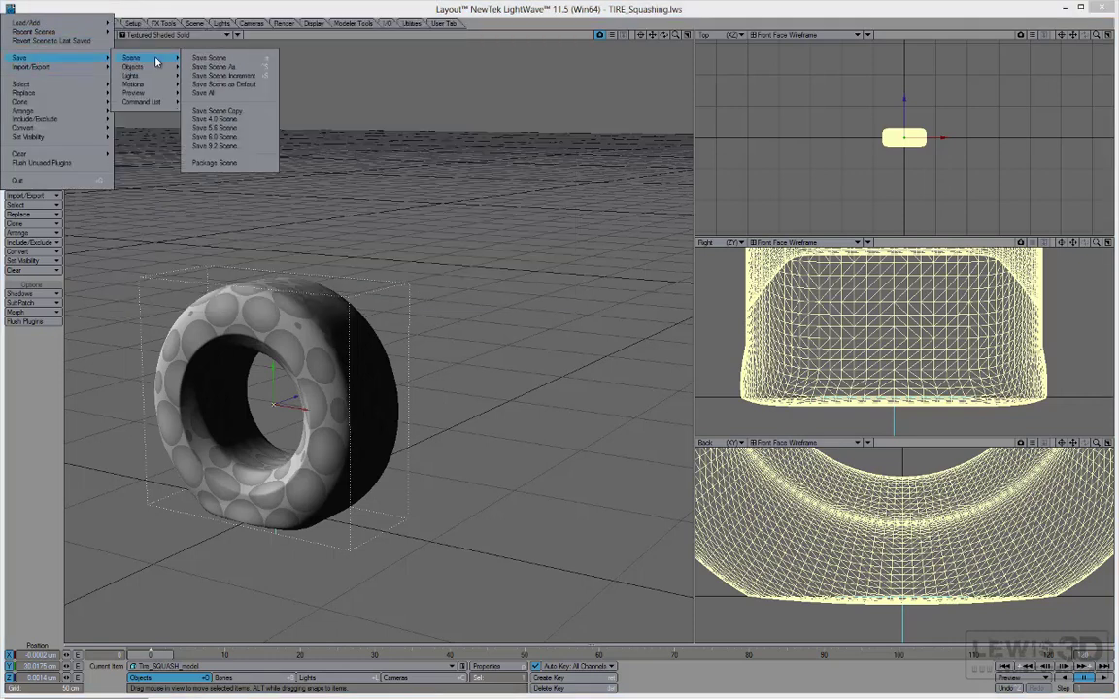
click(254, 60)
key(Return)
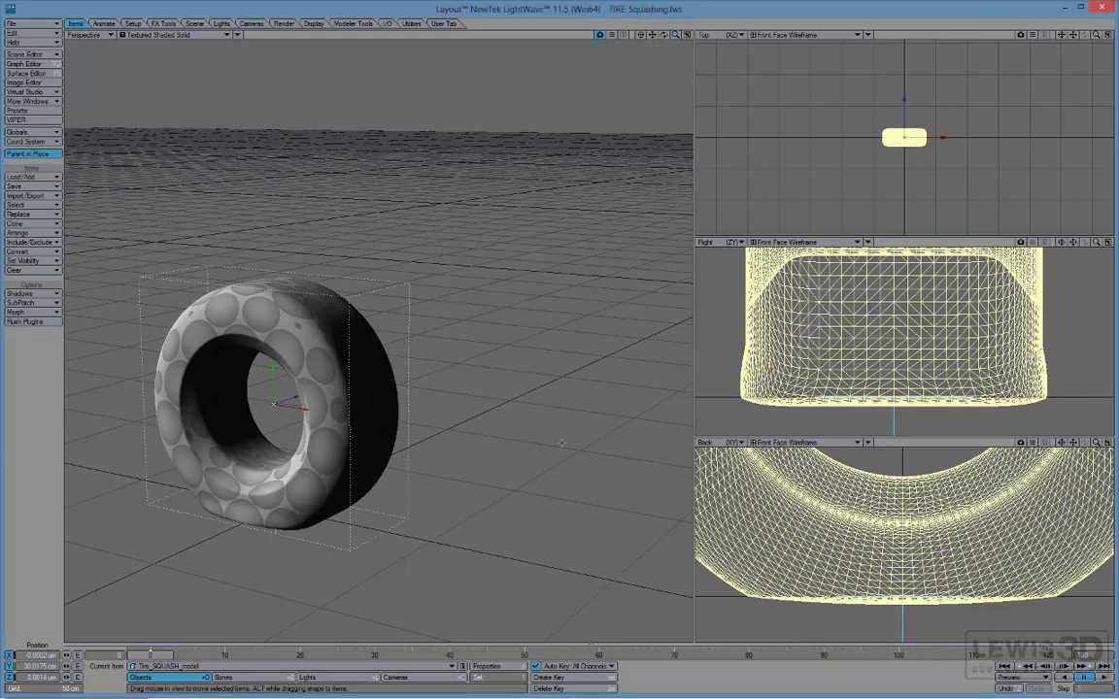
Move the tire to about 1.17 m on X at the end of the timeline
alt+drag(379, 340, 413, 264)
alt+drag(583, 482, 486, 515)
ctrl+alt+drag(876, 540, 757, 594)
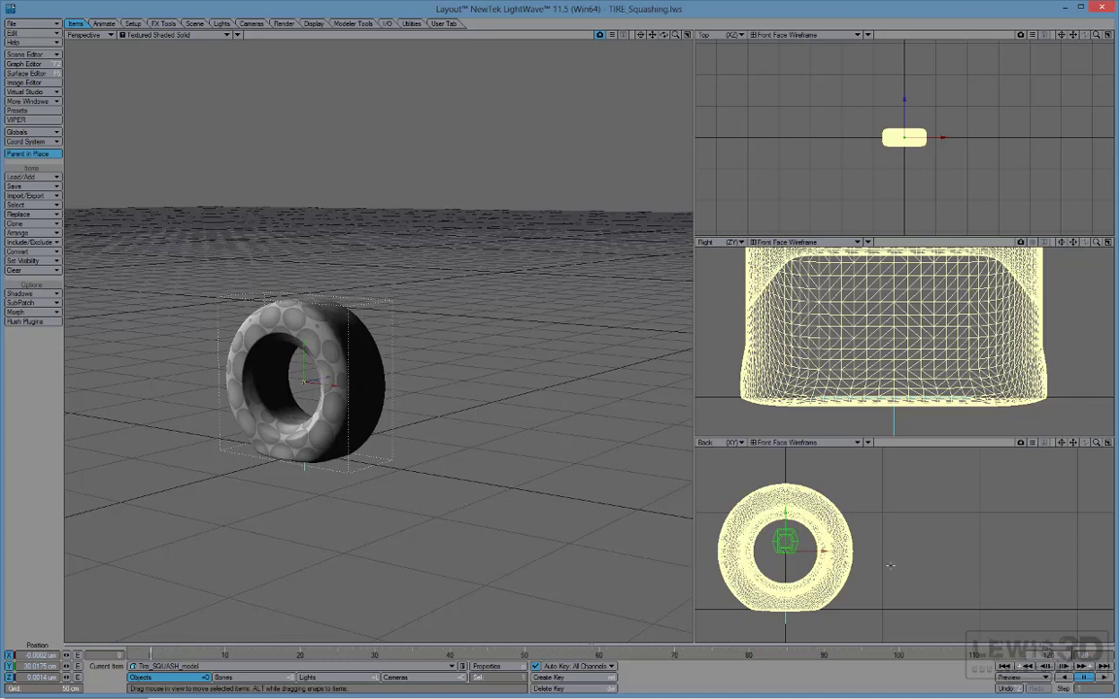
drag(821, 550, 1048, 551)
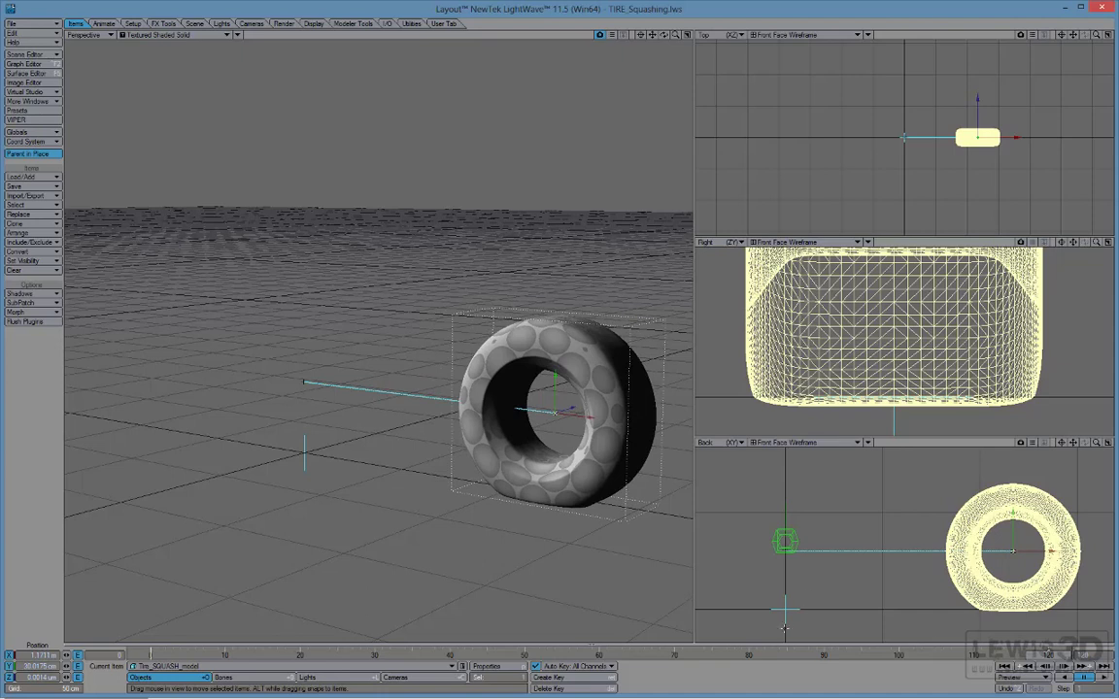
Rotate the tire to -180° on bank at the end of the timeline
key(y)
right_drag(529, 340, 556, 342)
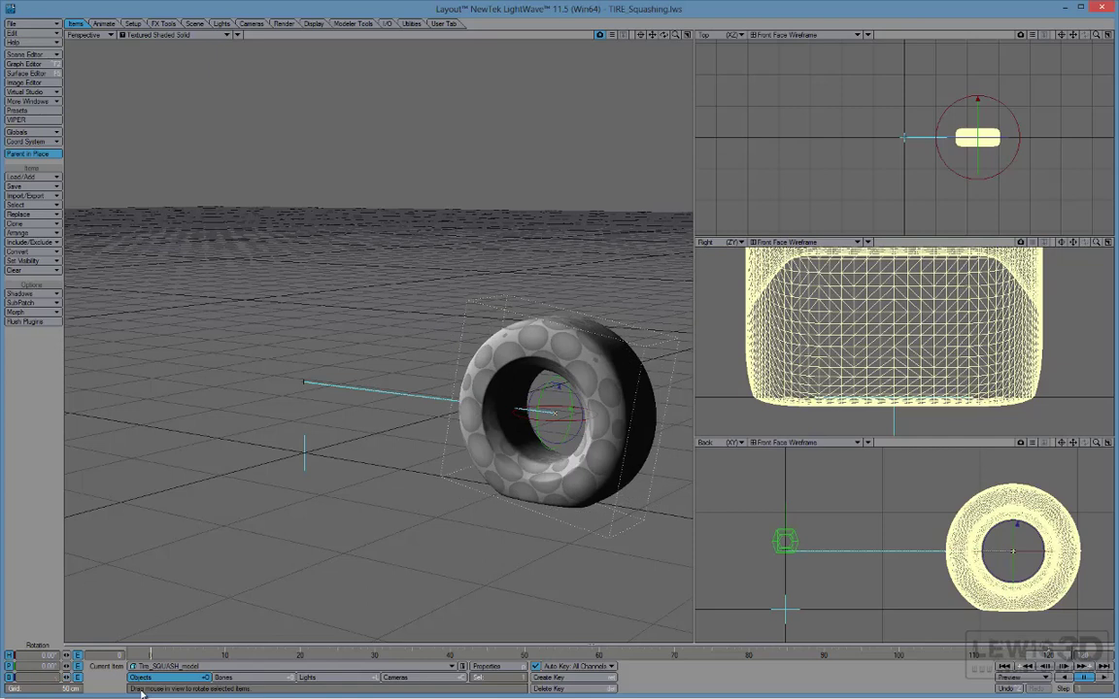
text(-180)
key(Return)
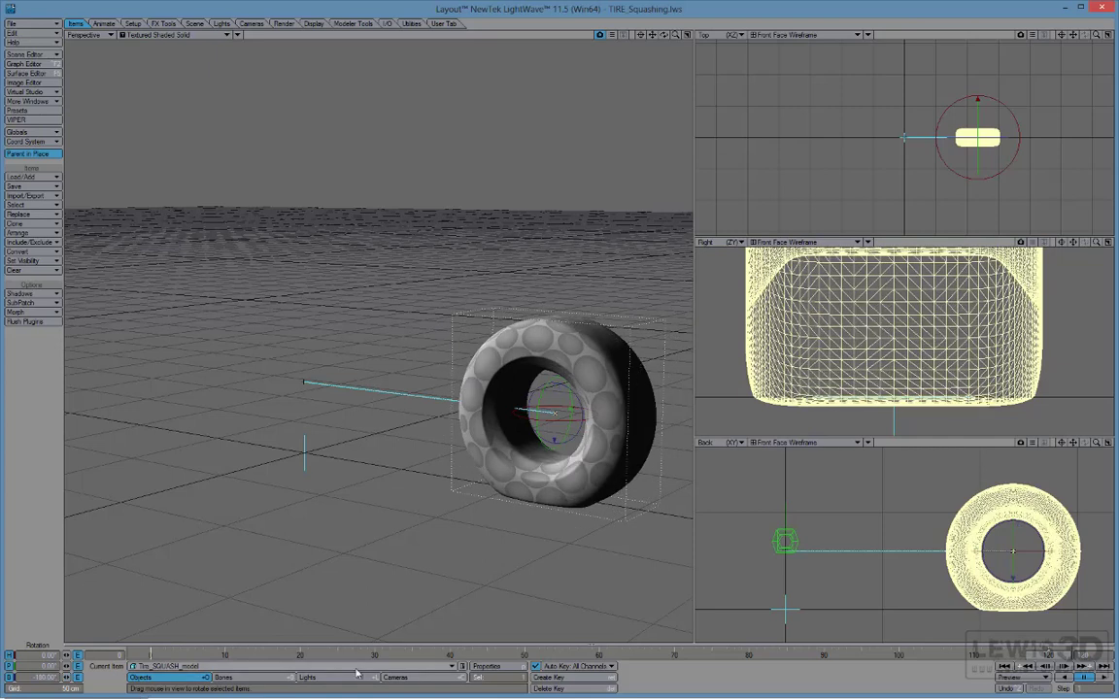
Play and scrub the animation to examine how the rolling tire deforms against the ground
click(1082, 677)
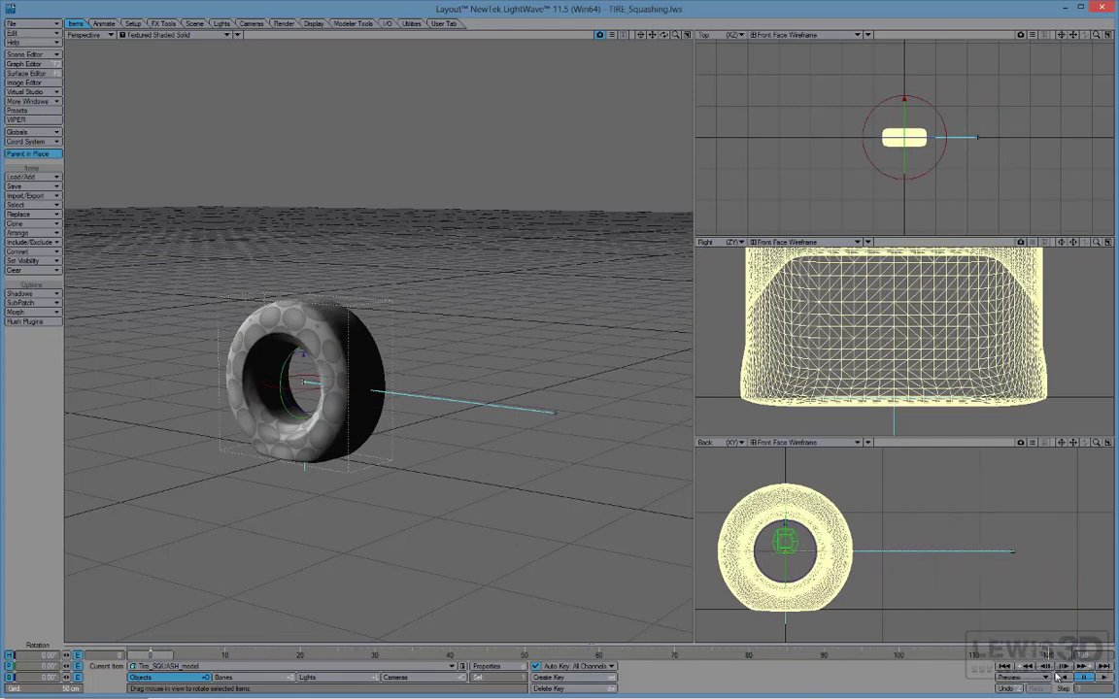
ctrl+alt+drag(304, 381, 215, 399)
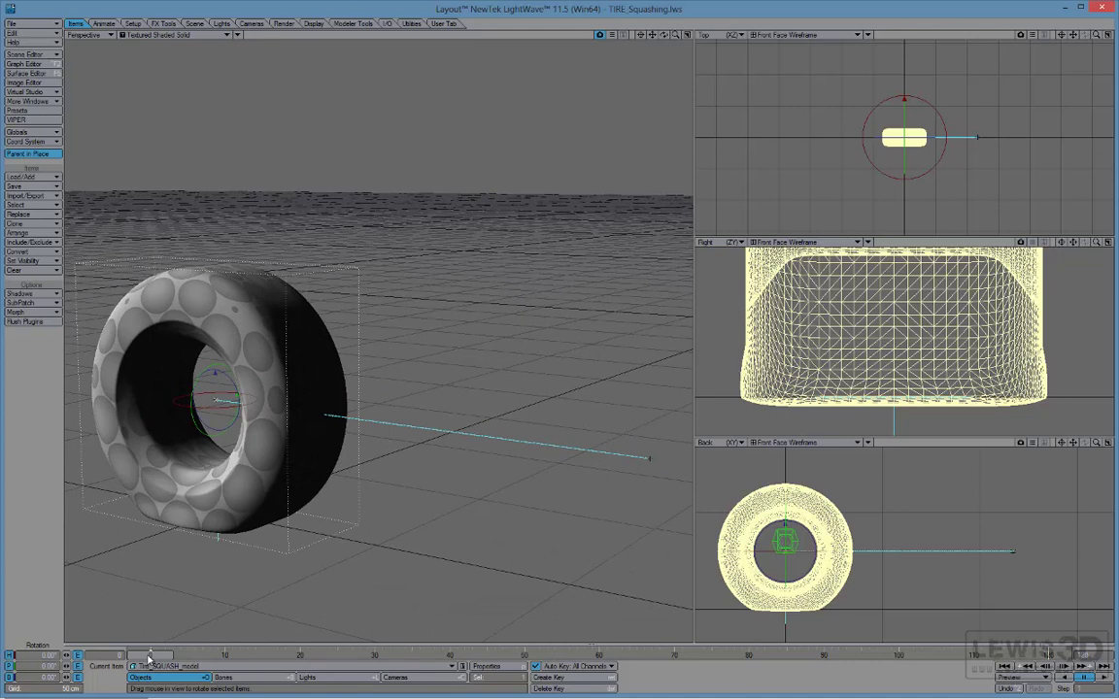
click(398, 677)
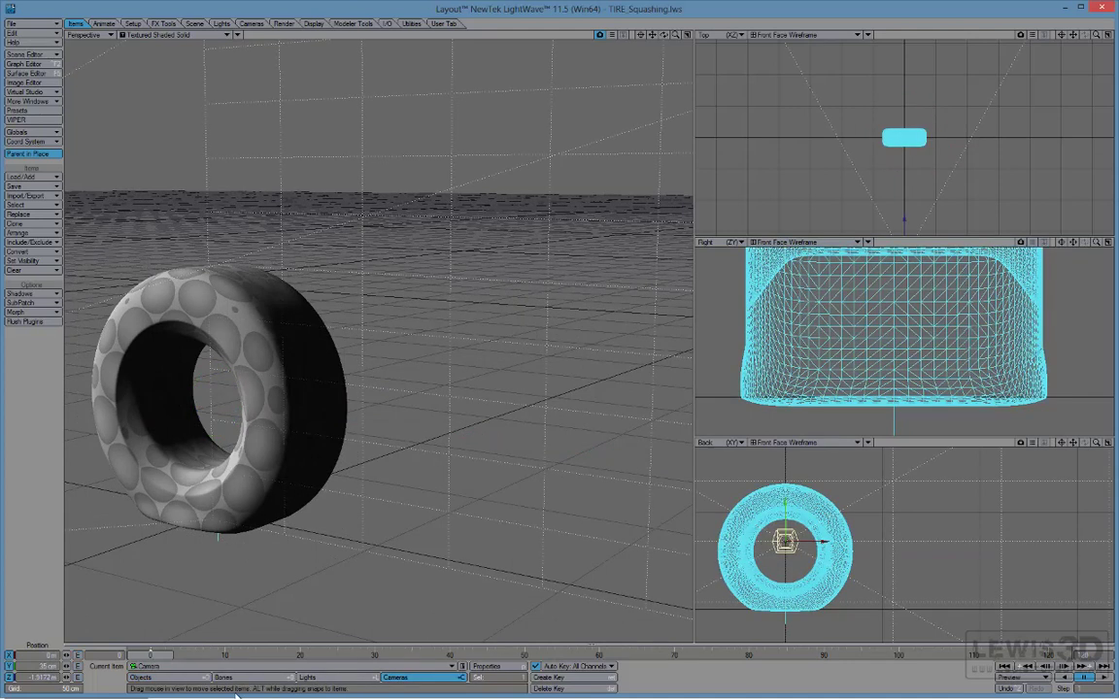
click(165, 678)
key(y)
key(t)
drag(150, 656, 173, 656)
key(Left)
key(Left)
key(Left)
drag(152, 661, 461, 656)
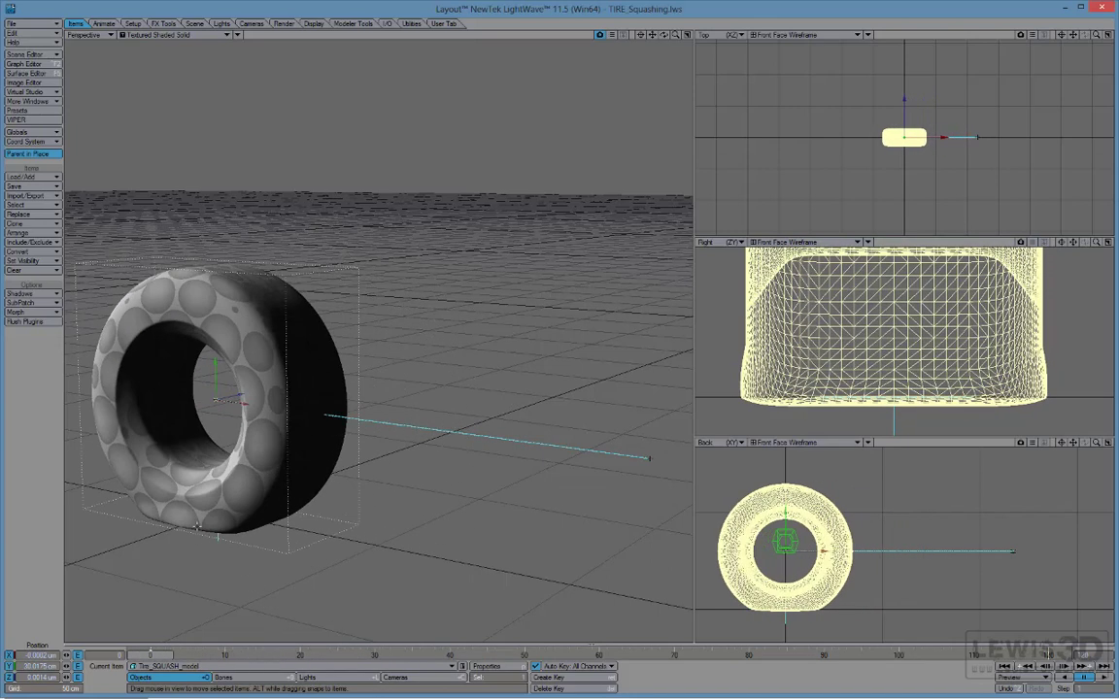
drag(151, 657, 225, 657)
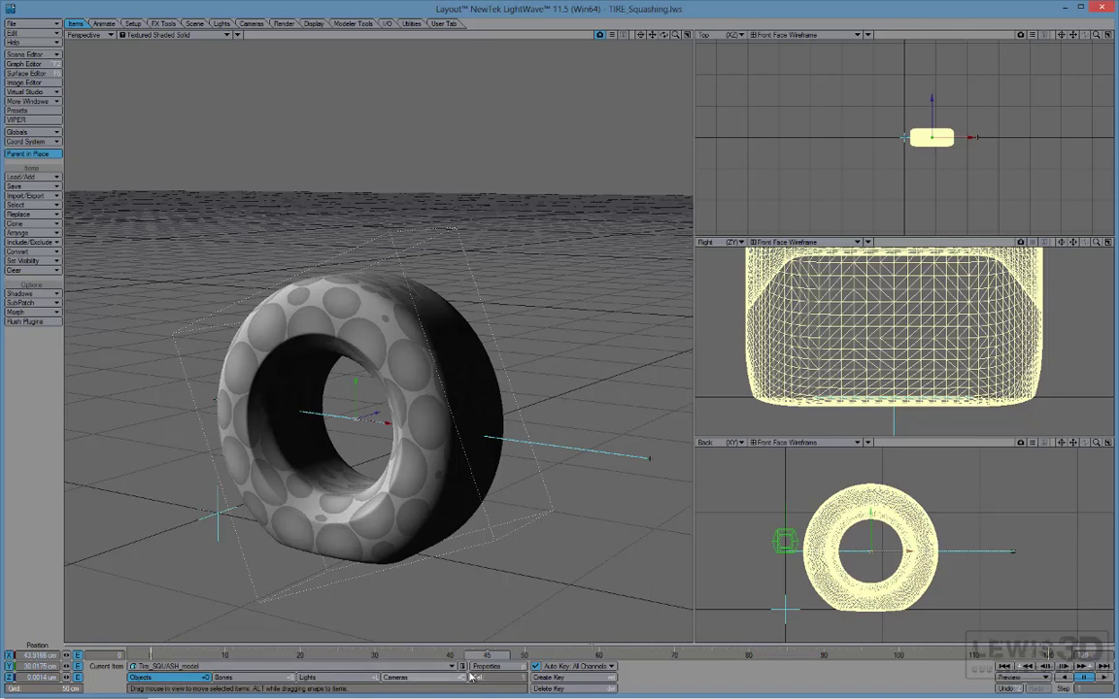
Set the OpenGL shading method to MultitextureShaders and close the preferences
key(o)
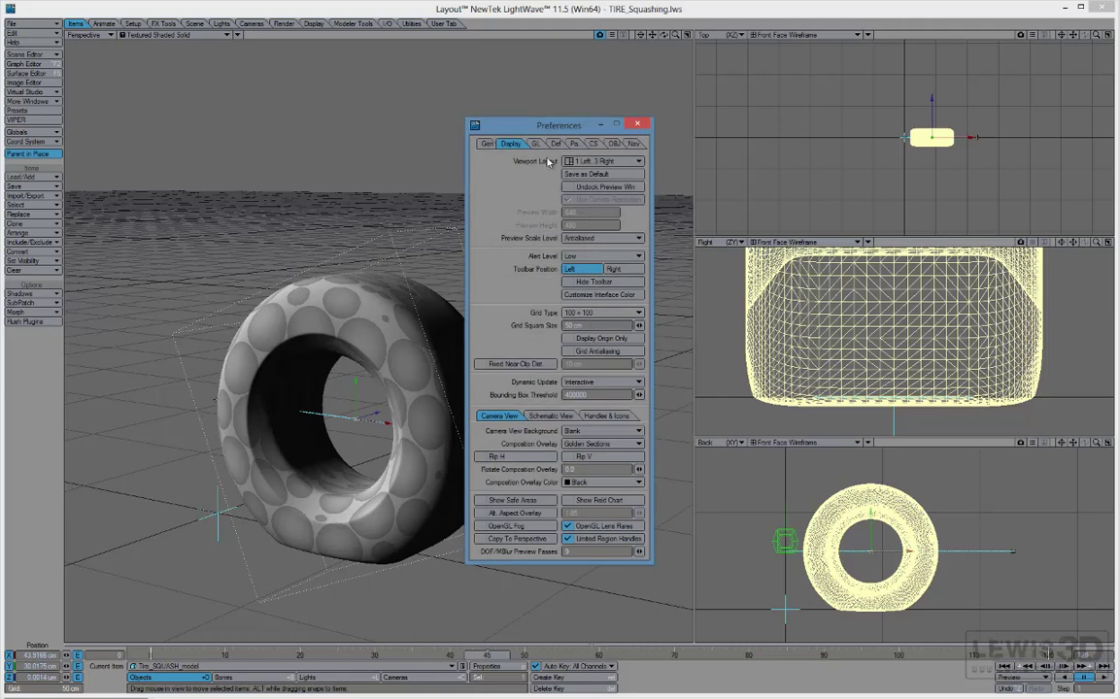
click(527, 143)
click(600, 400)
click(537, 361)
click(637, 124)
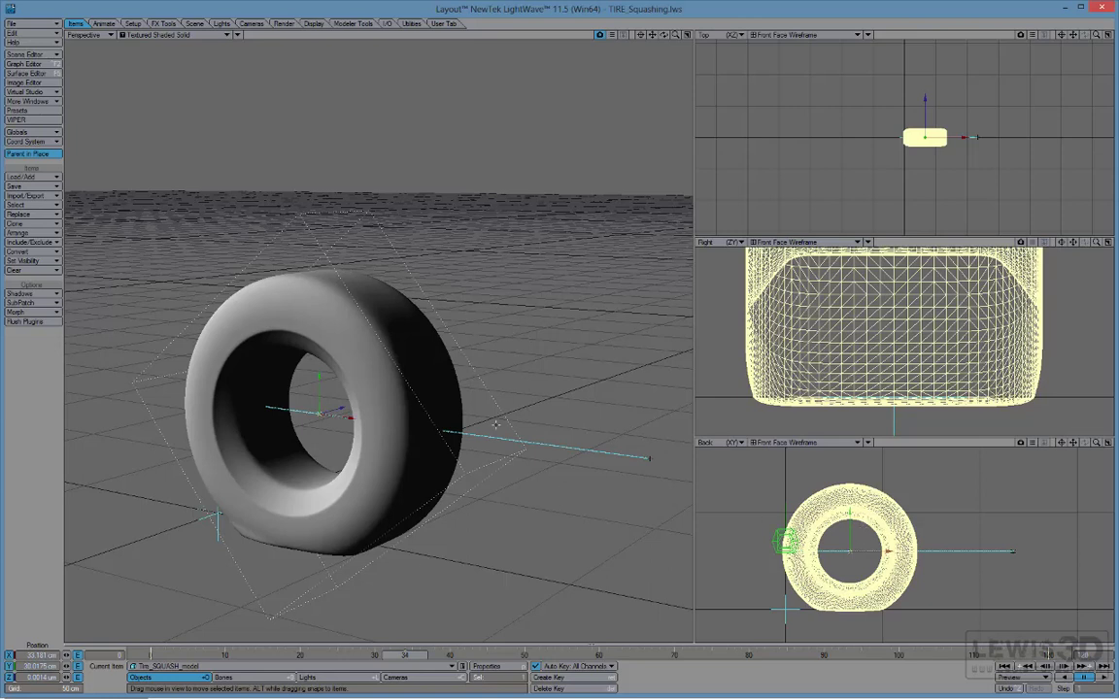
Set the OpenGL shading method to GLSLShaders, close the preferences, and return the timeline to frame 0
key(d)
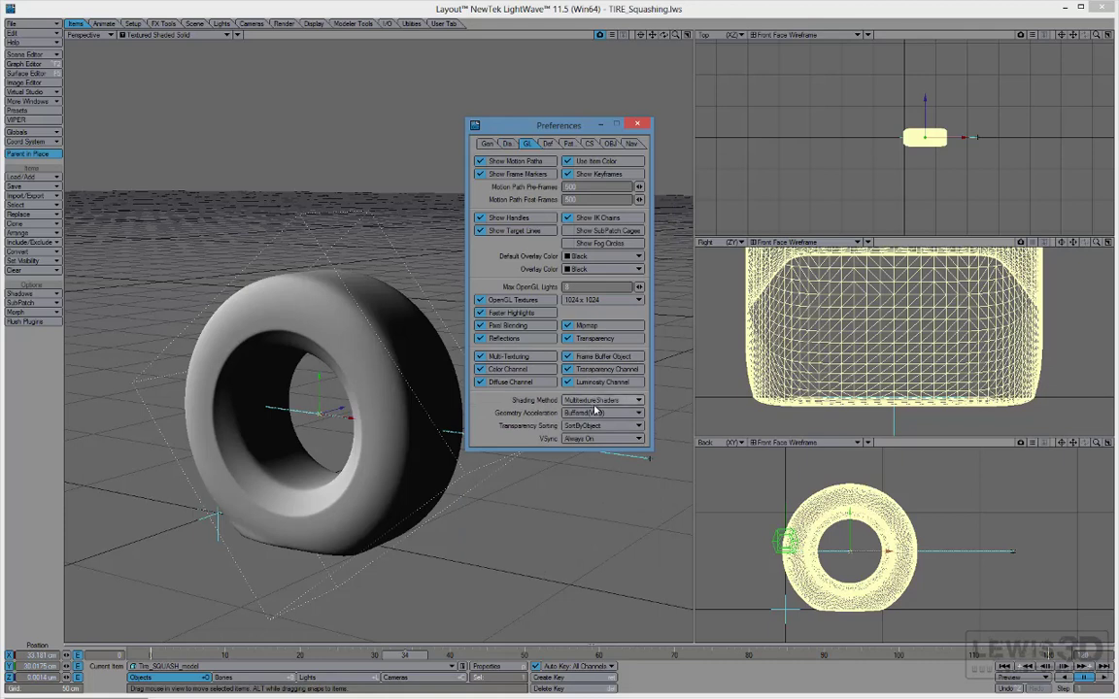
click(600, 400)
click(596, 410)
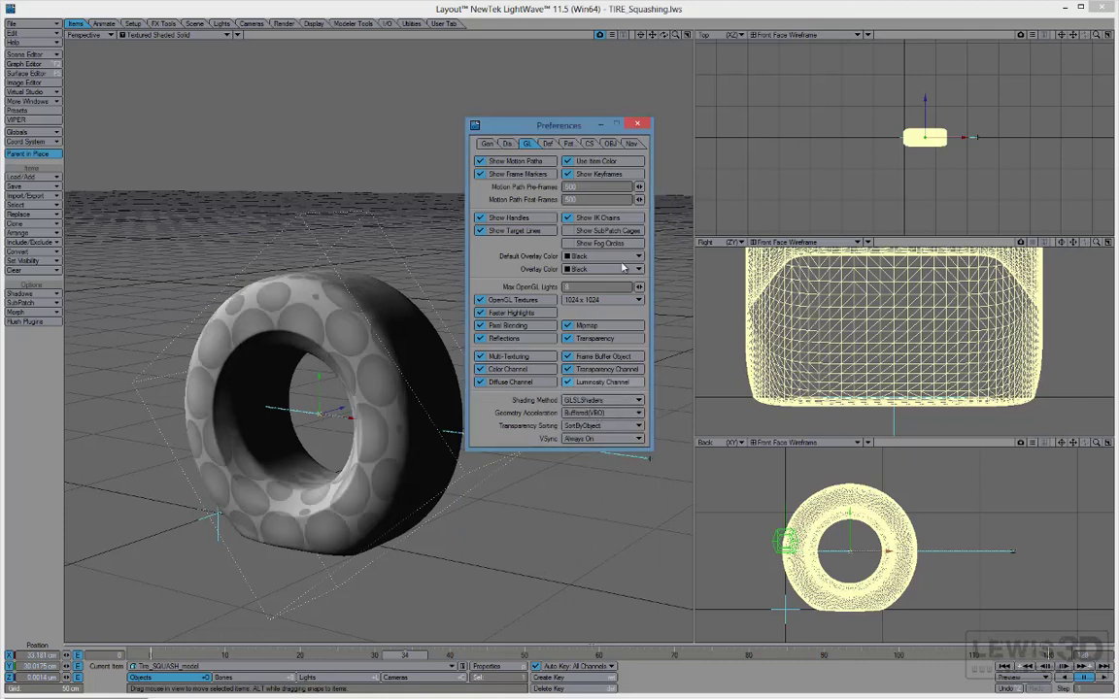
click(637, 125)
drag(414, 657, 159, 657)
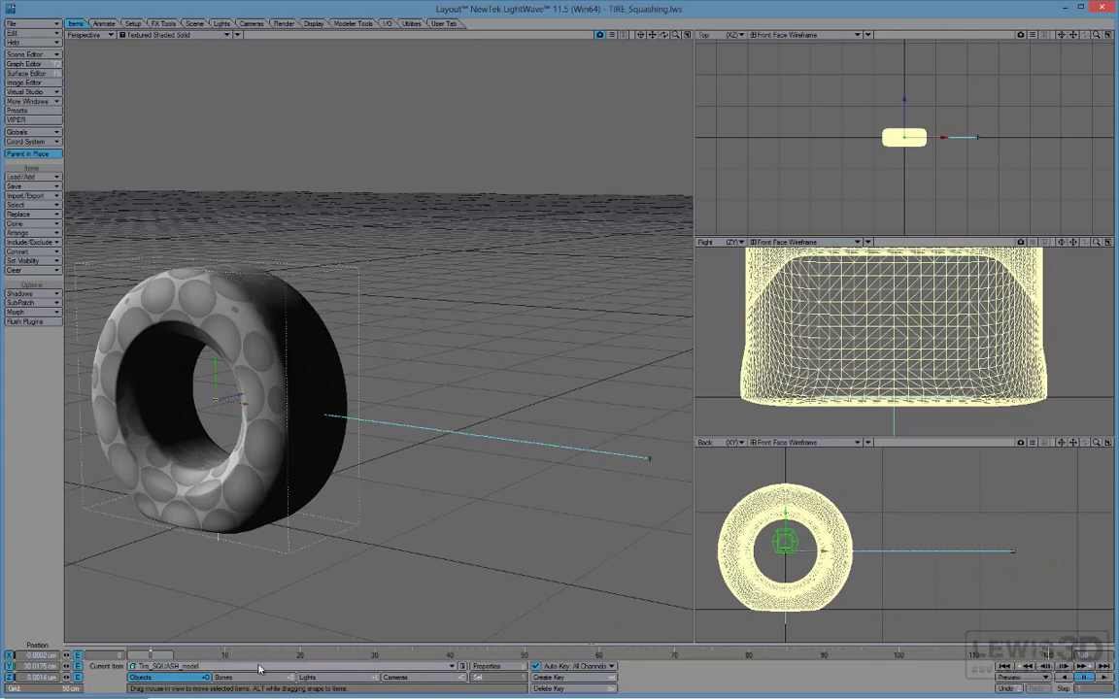
Parent the Null to Tire_SQUASH_model and scrub the timeline to check the deformation
click(197, 668)
click(194, 676)
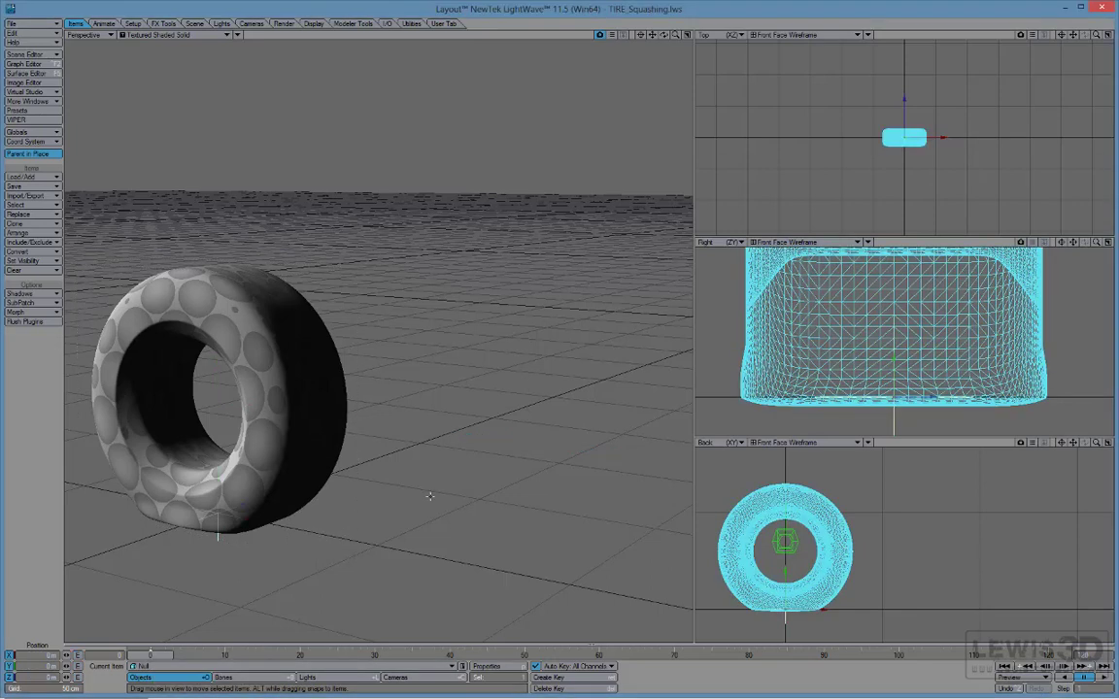
key(m)
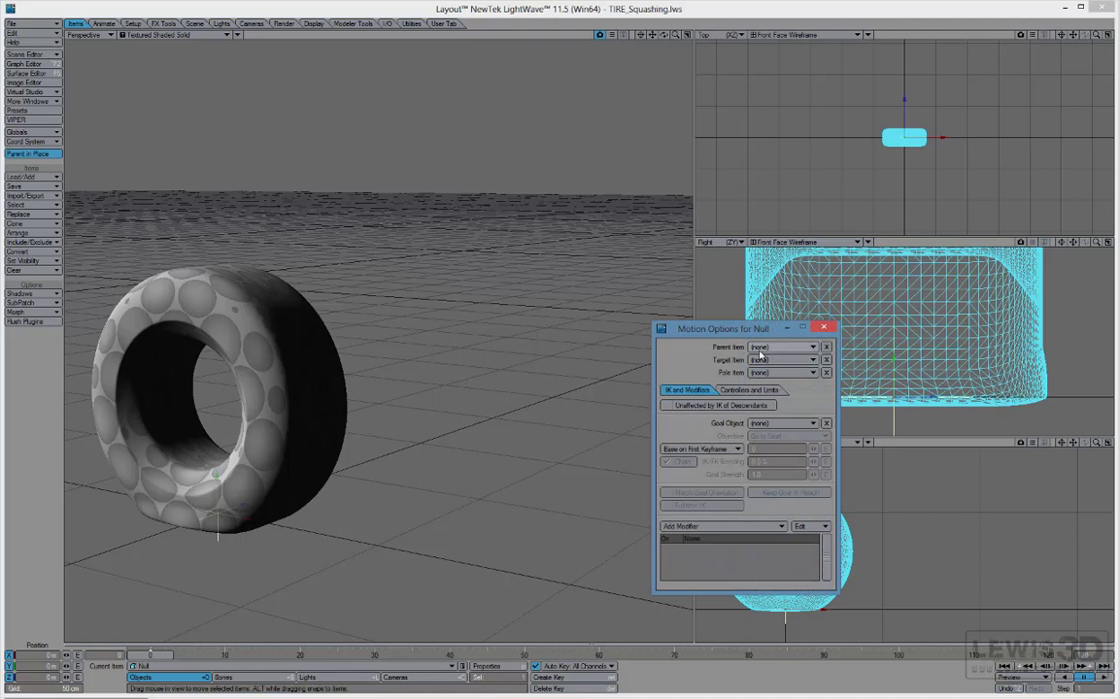
click(760, 348)
click(778, 358)
click(823, 329)
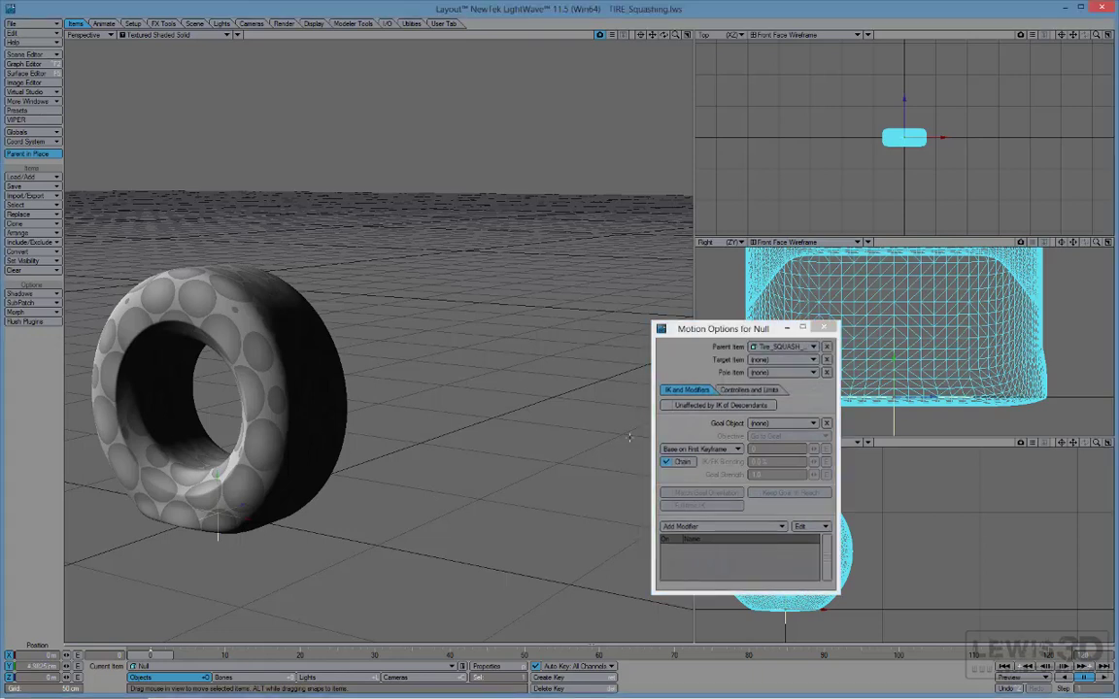
drag(151, 655, 464, 654)
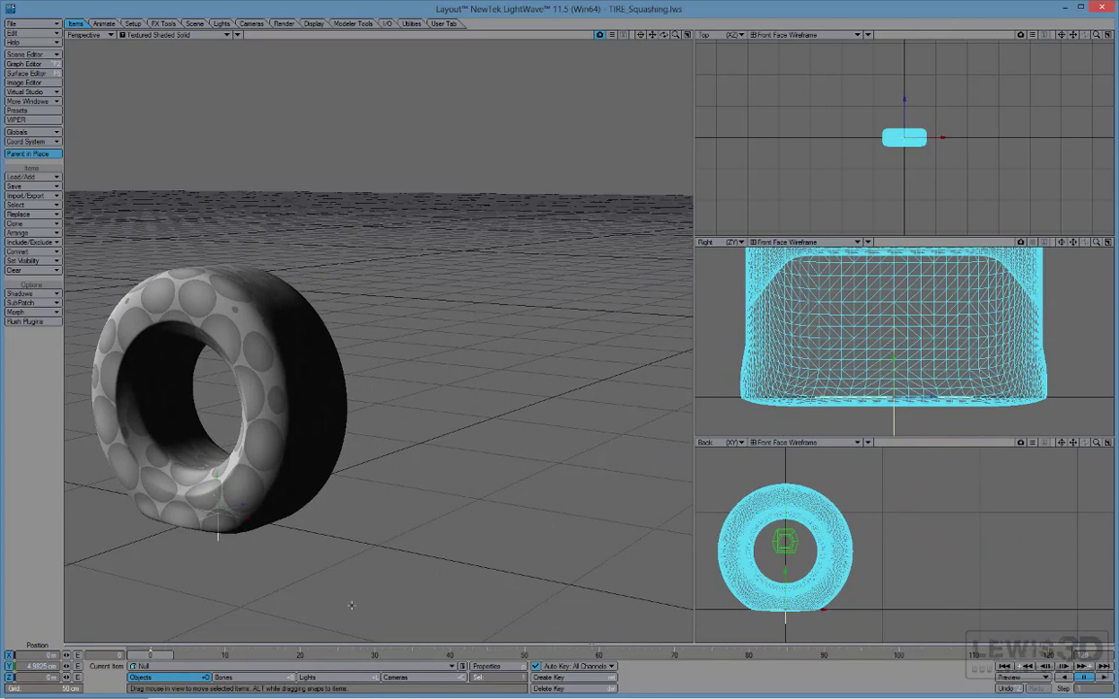
Remove the parent item from the Null and close its motion options
key(m)
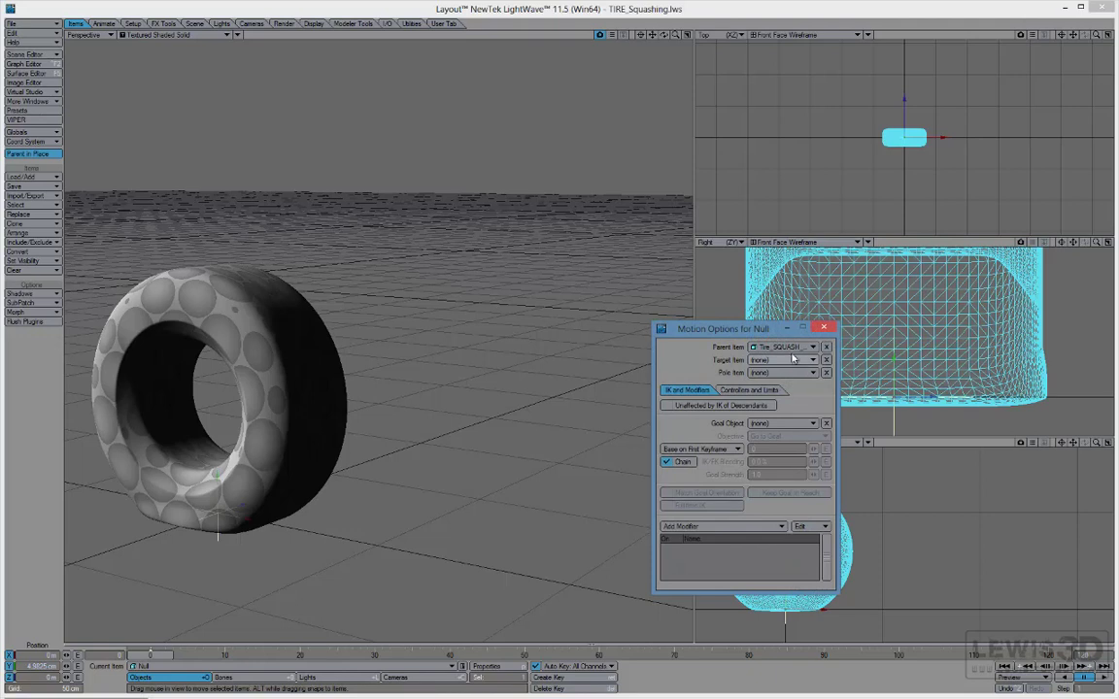
drag(723, 329, 568, 355)
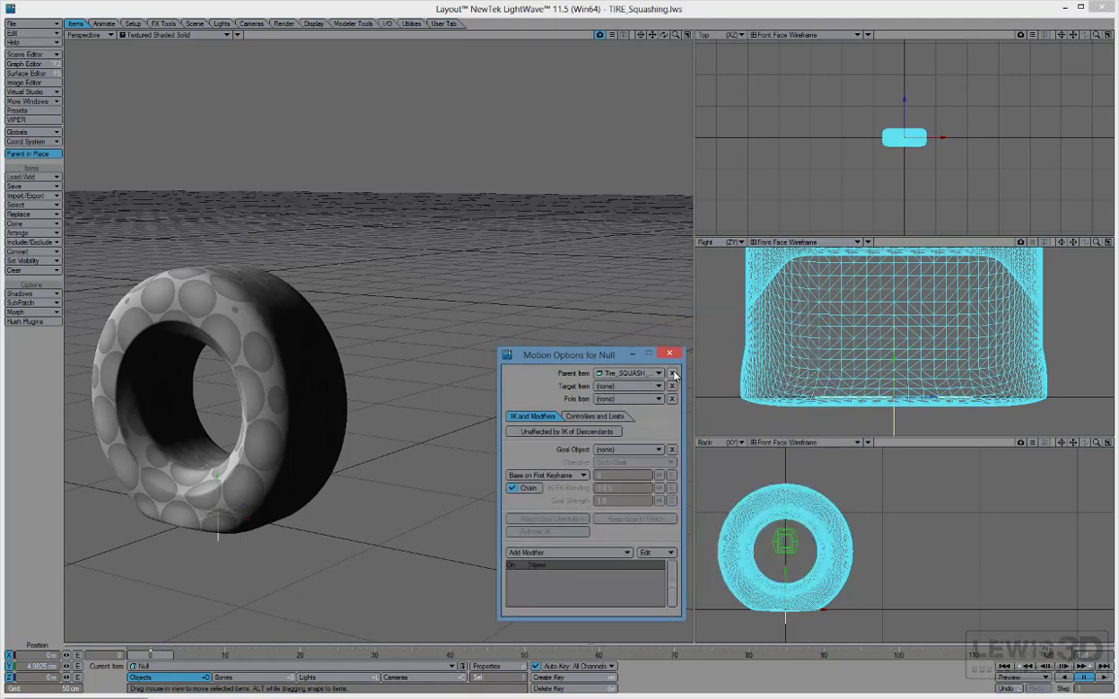
click(657, 373)
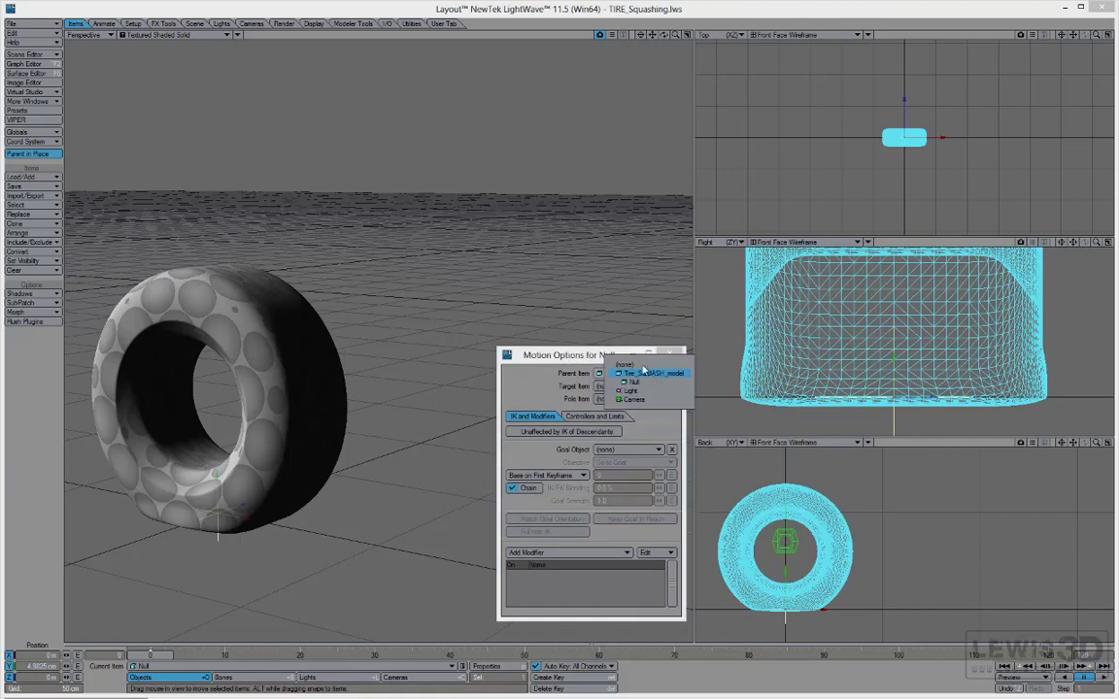
click(643, 374)
click(627, 378)
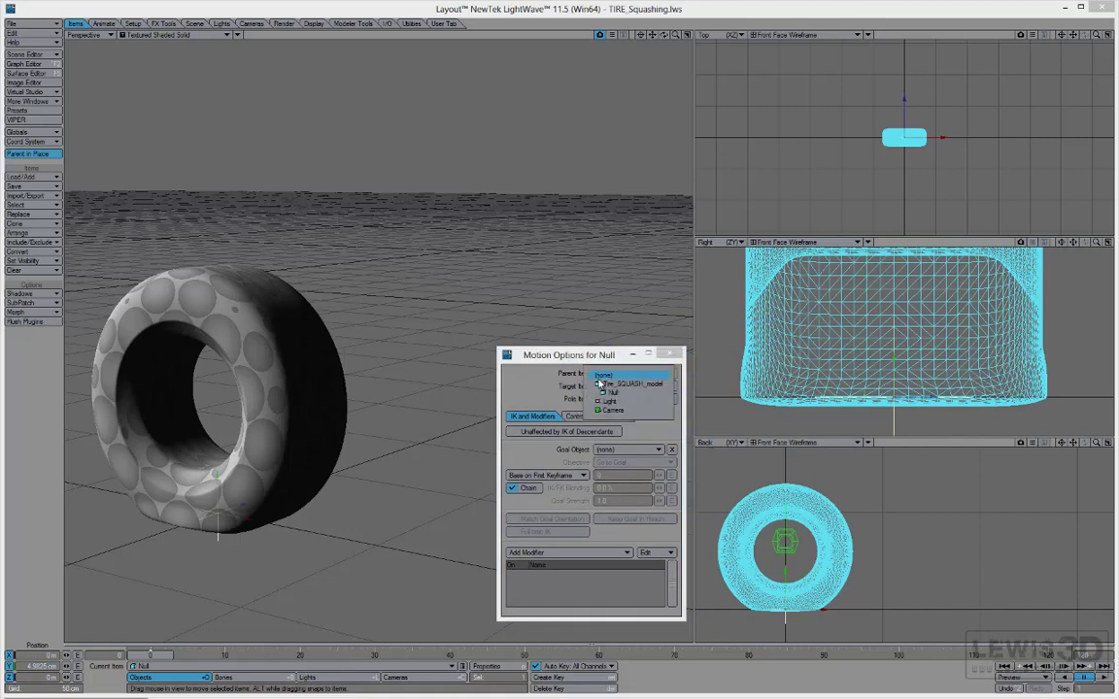
click(629, 383)
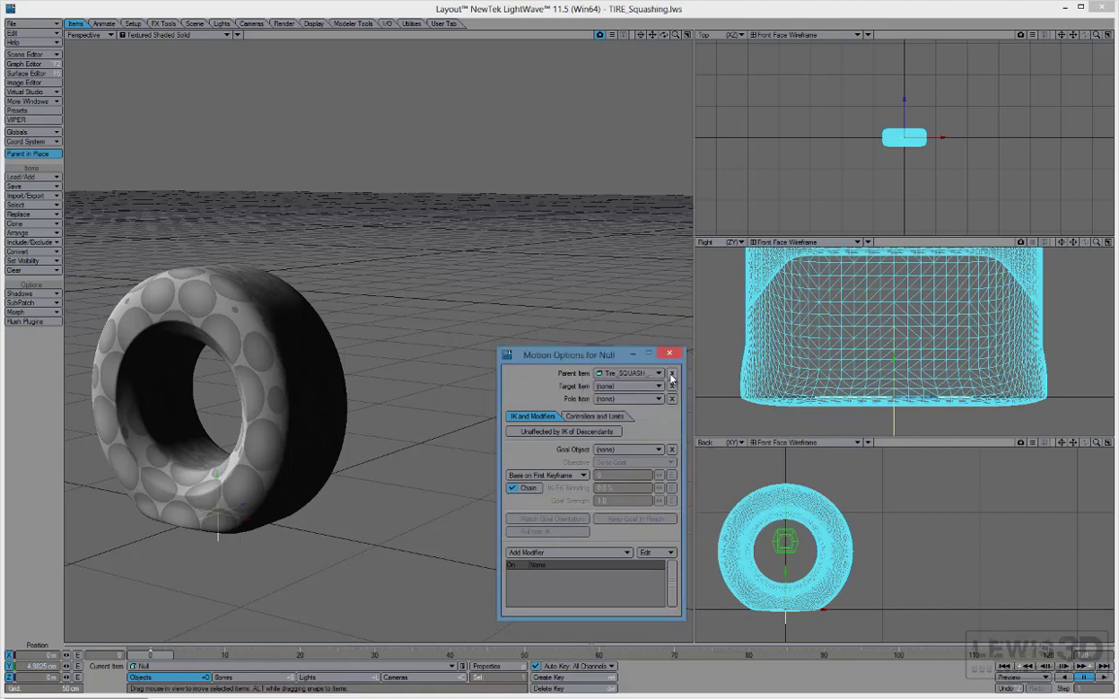
click(672, 375)
click(665, 354)
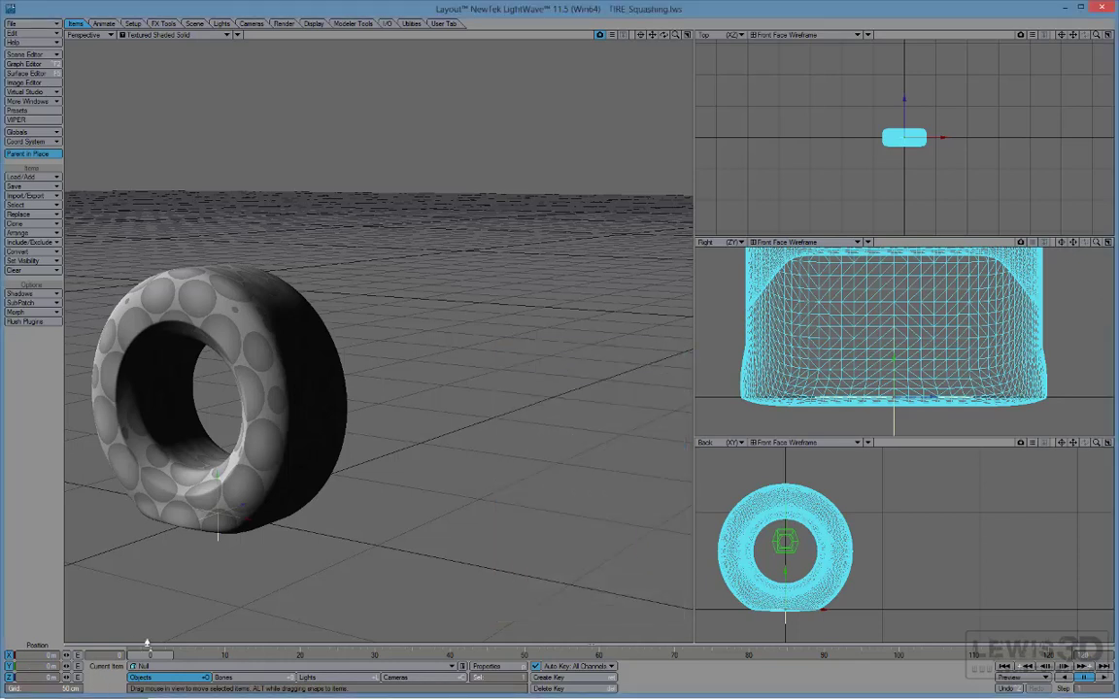
mouse_move(155, 659)
mouse_down()
mouse_move(824, 655)
mouse_move(150, 657)
mouse_up()
key(p)
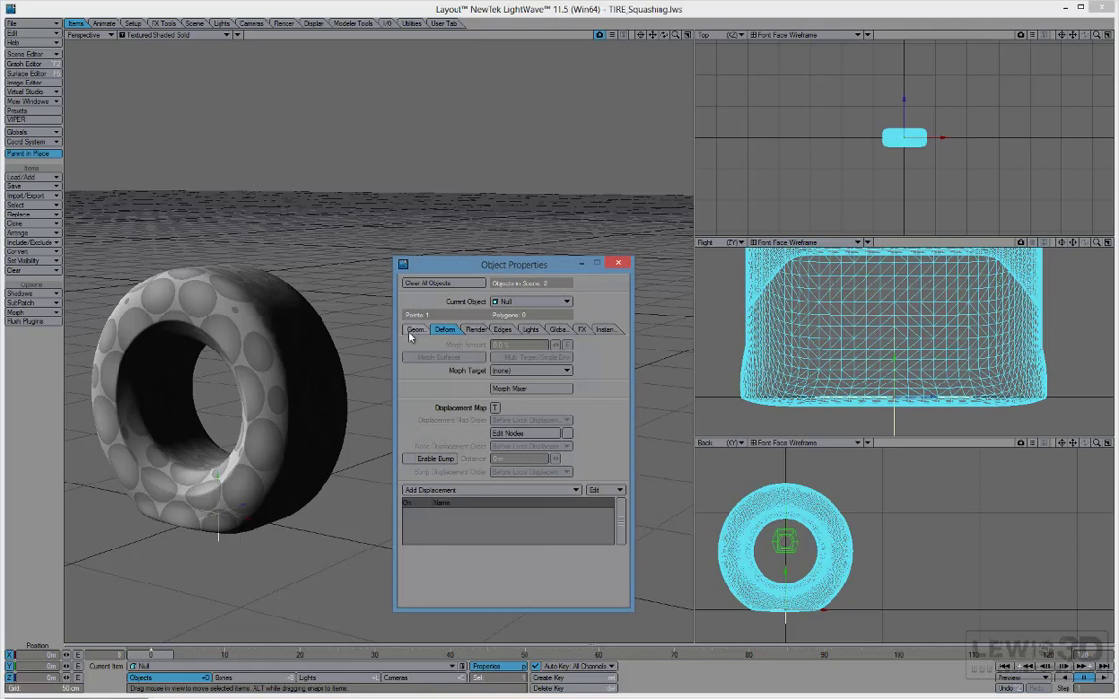
click(618, 264)
key(p)
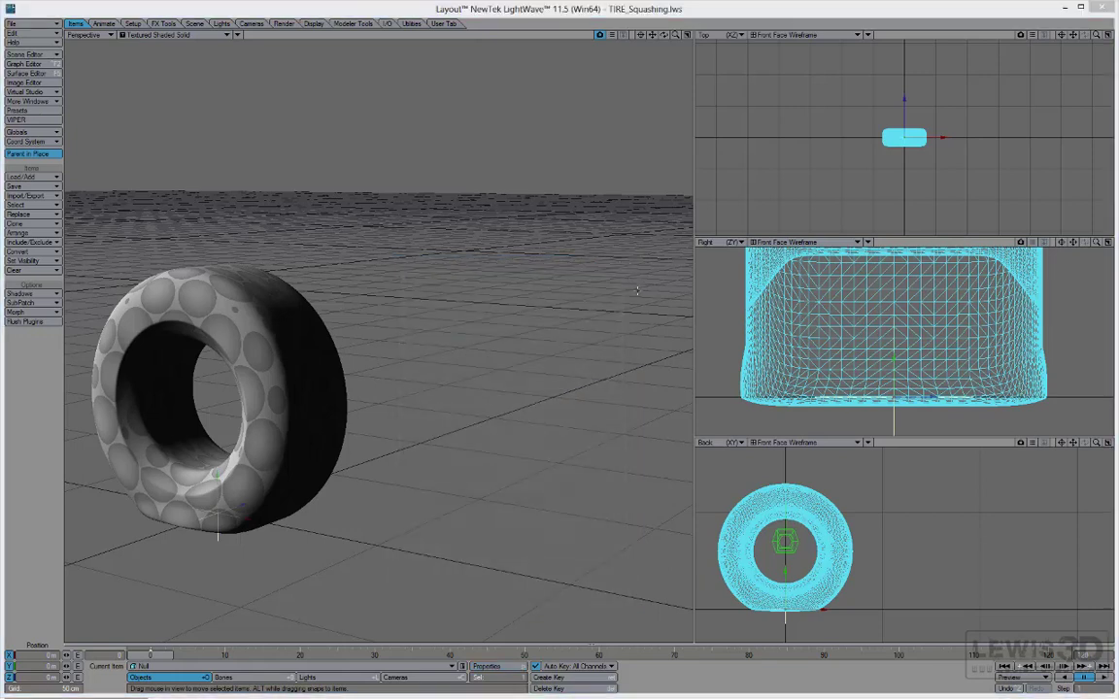
Add a Follower motion modifier to the Null with Tire_SQUASH_model as the item to follow
key(m)
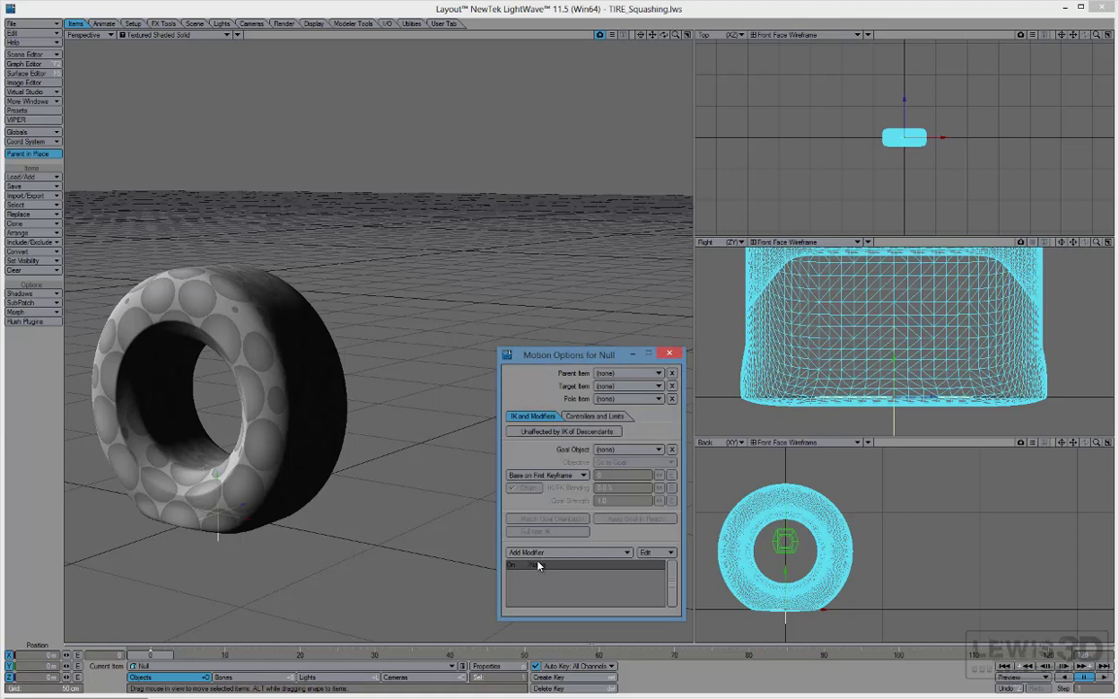
click(554, 552)
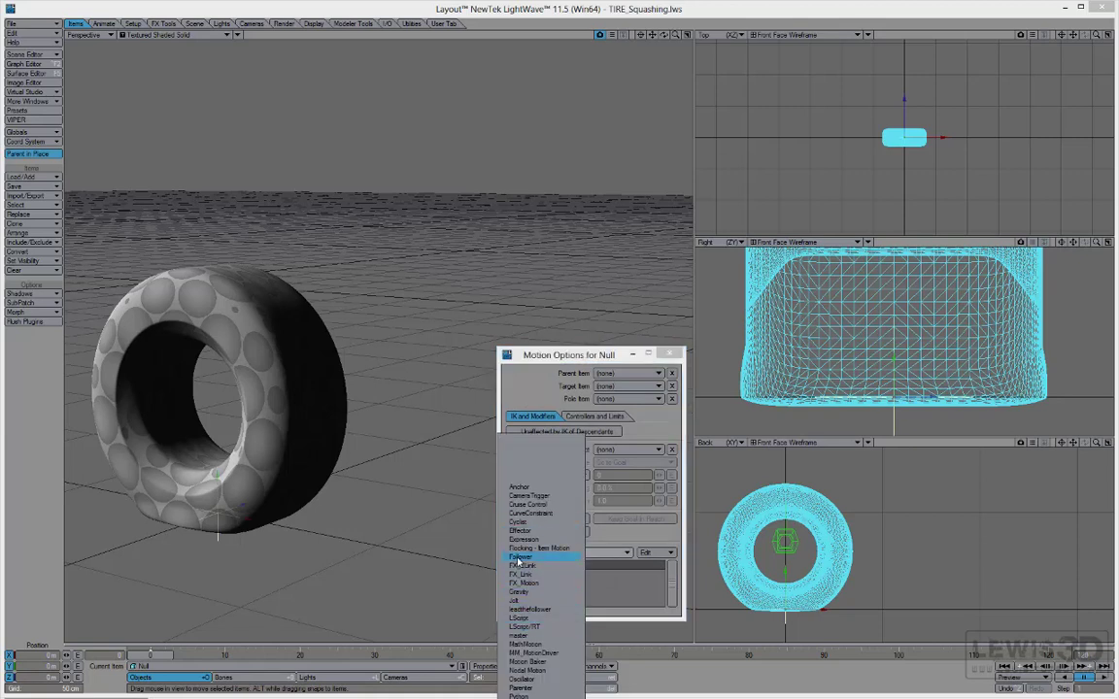
click(519, 557)
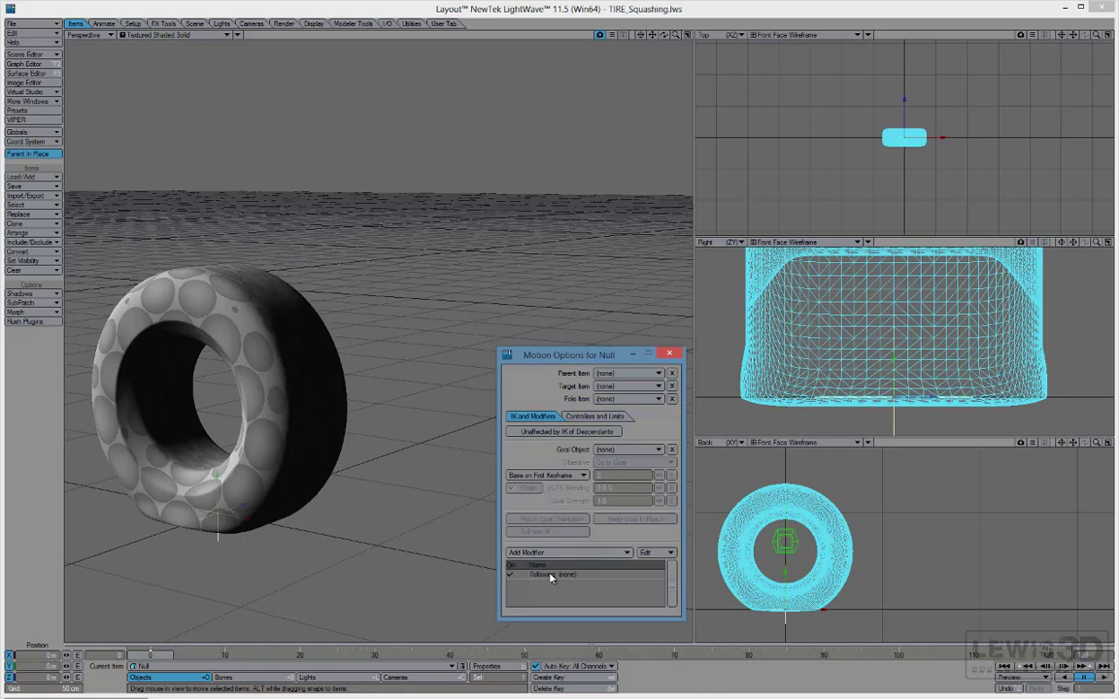
double_click(551, 575)
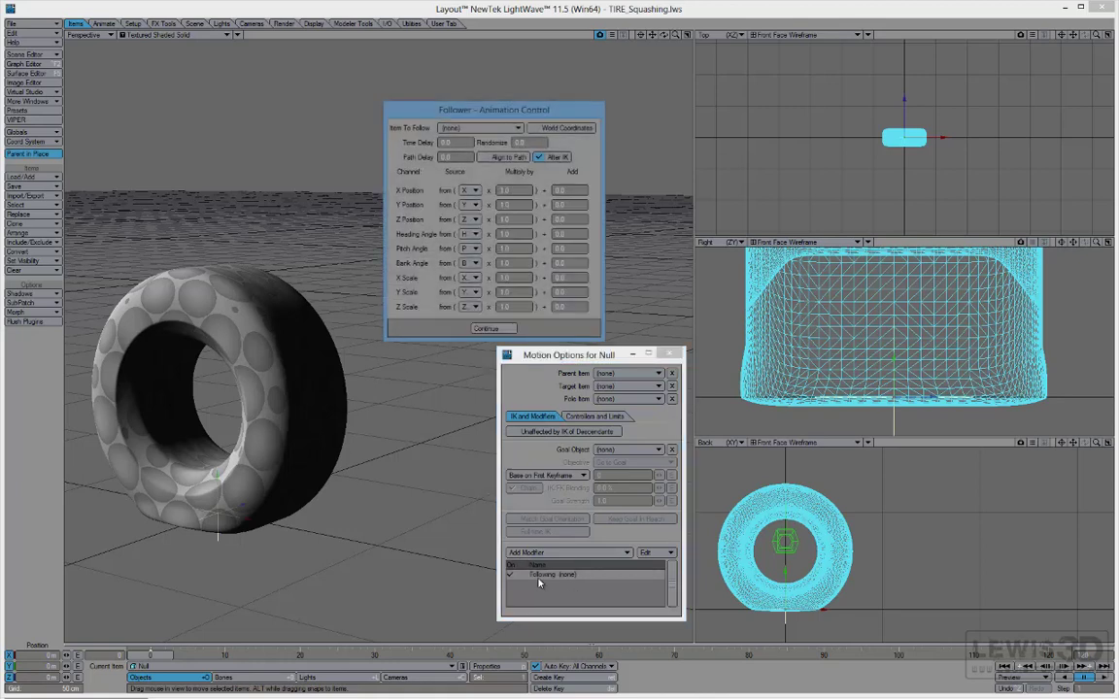
click(479, 128)
click(481, 141)
click(485, 329)
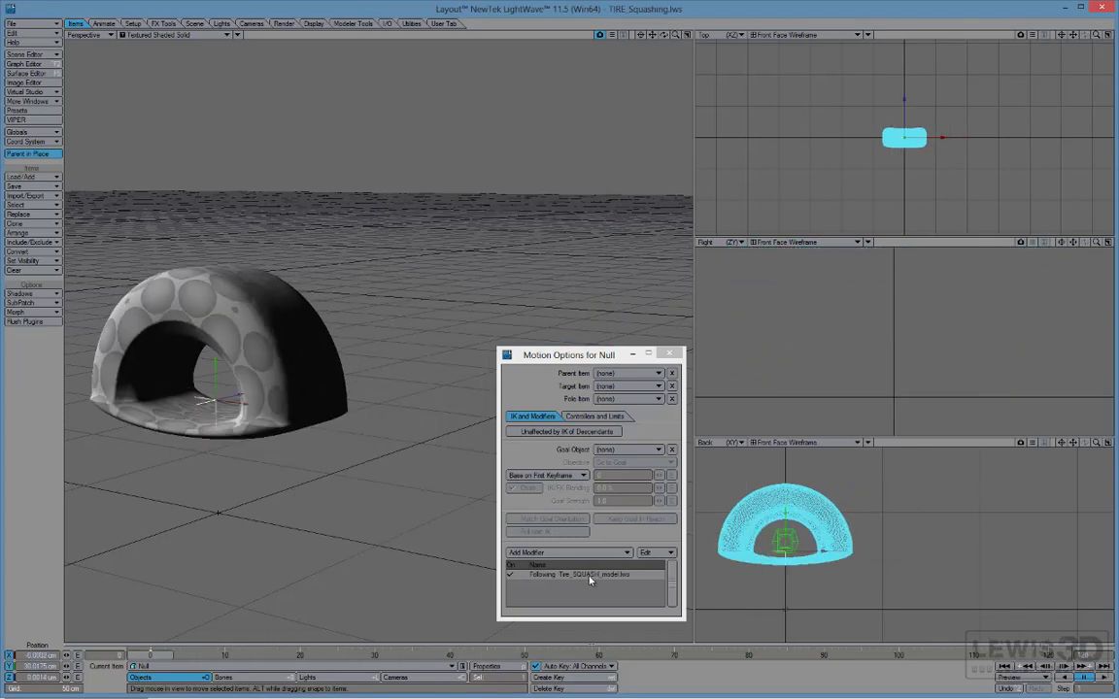
Disable the Follower's Y position, rotation and scale sources so the Null follows the tire only on X and Z
double_click(589, 575)
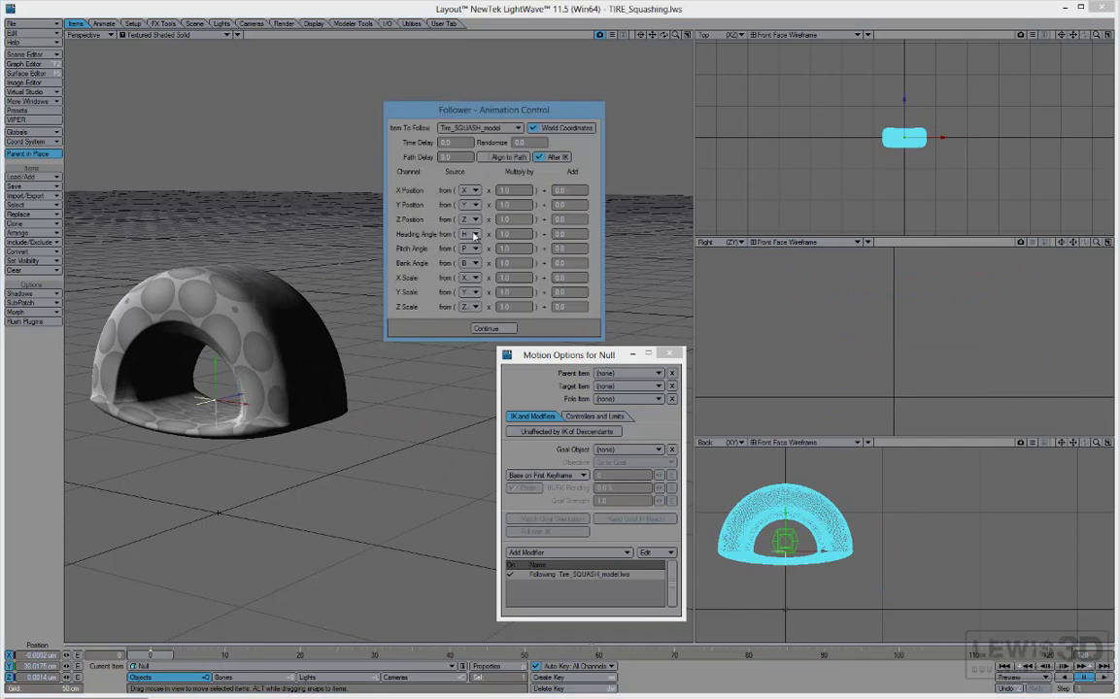
click(471, 235)
click(469, 204)
click(472, 250)
click(475, 206)
click(471, 263)
click(467, 216)
click(471, 278)
click(465, 216)
click(470, 292)
click(465, 215)
click(469, 308)
click(466, 216)
click(486, 329)
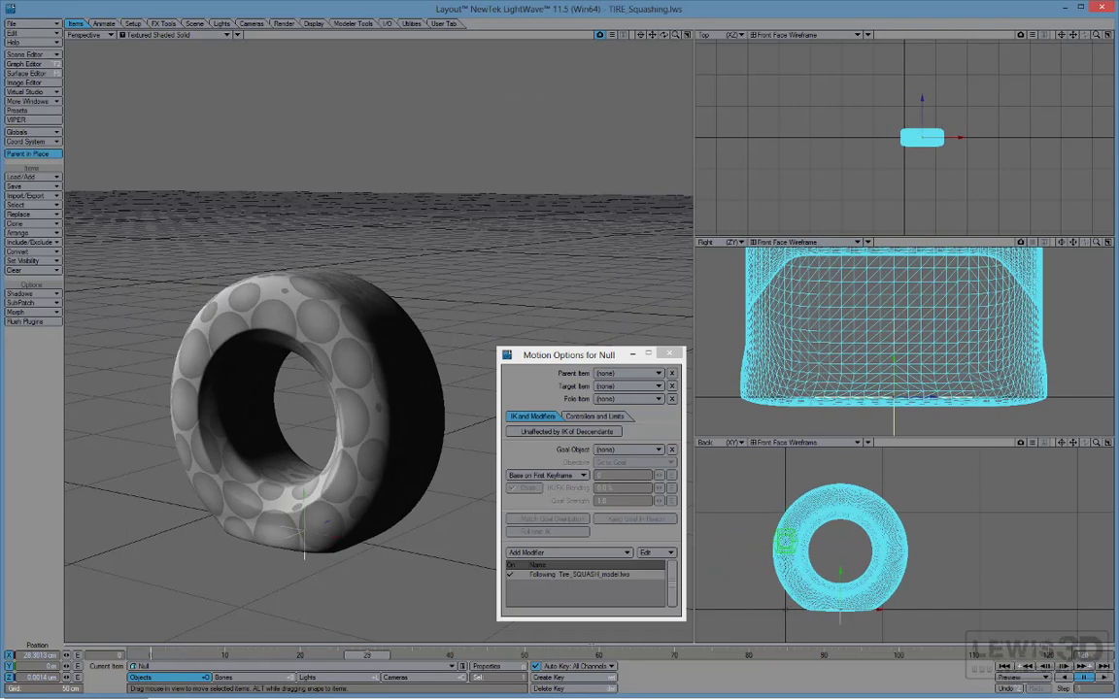
click(669, 353)
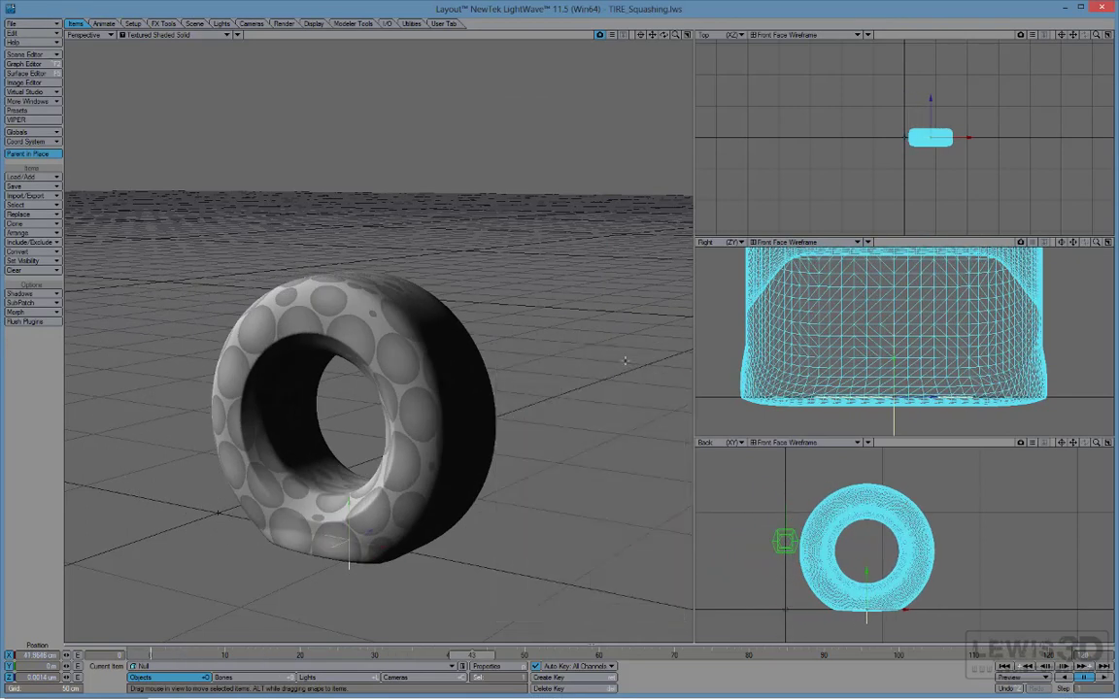
Raise the Null on Y at frame 59 and scrub the timeline to examine how the tire's flattening responds
alt+drag(622, 355, 554, 394)
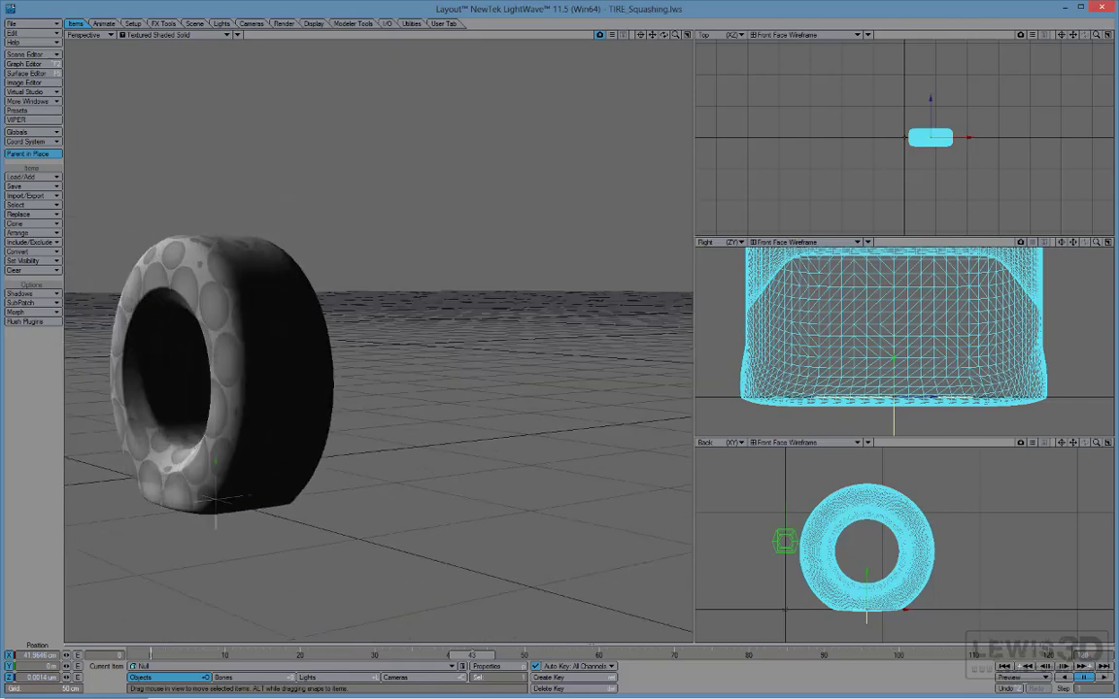
alt+drag(332, 455, 389, 488)
click(1106, 680)
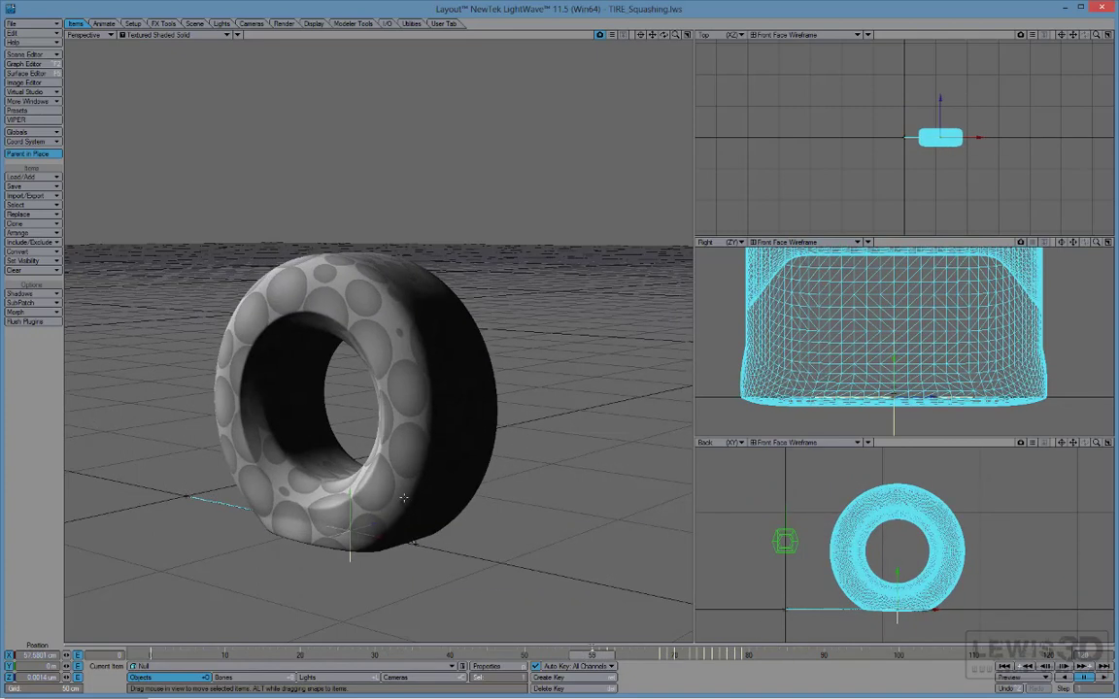
drag(353, 494, 354, 440)
drag(591, 655, 757, 655)
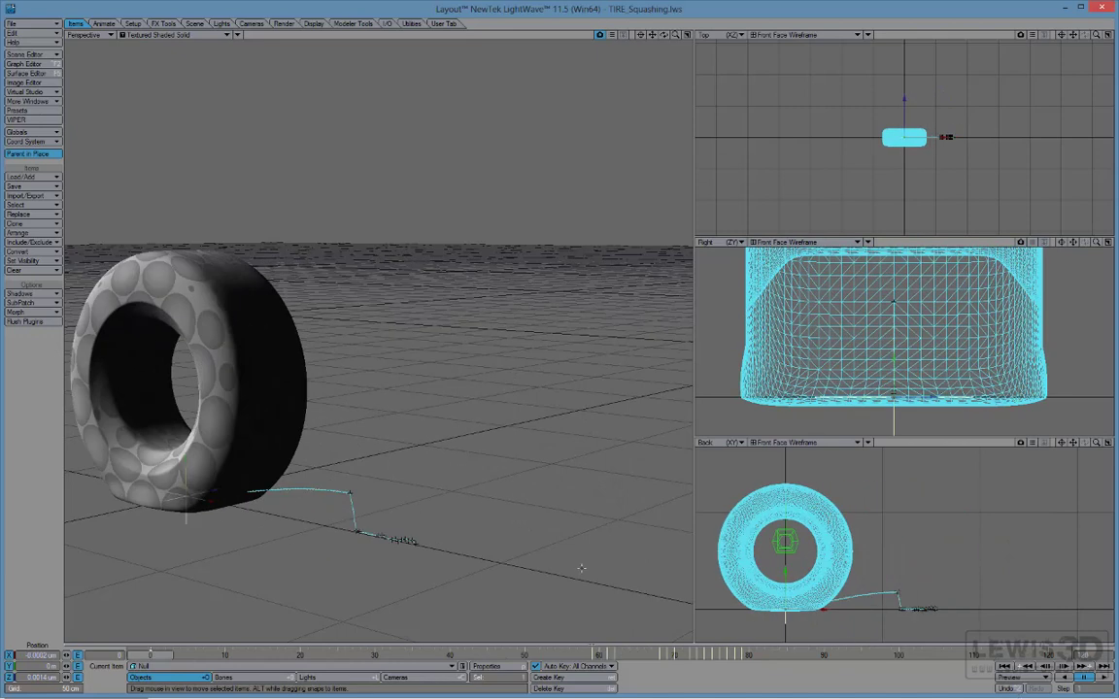
alt+drag(572, 576, 484, 516)
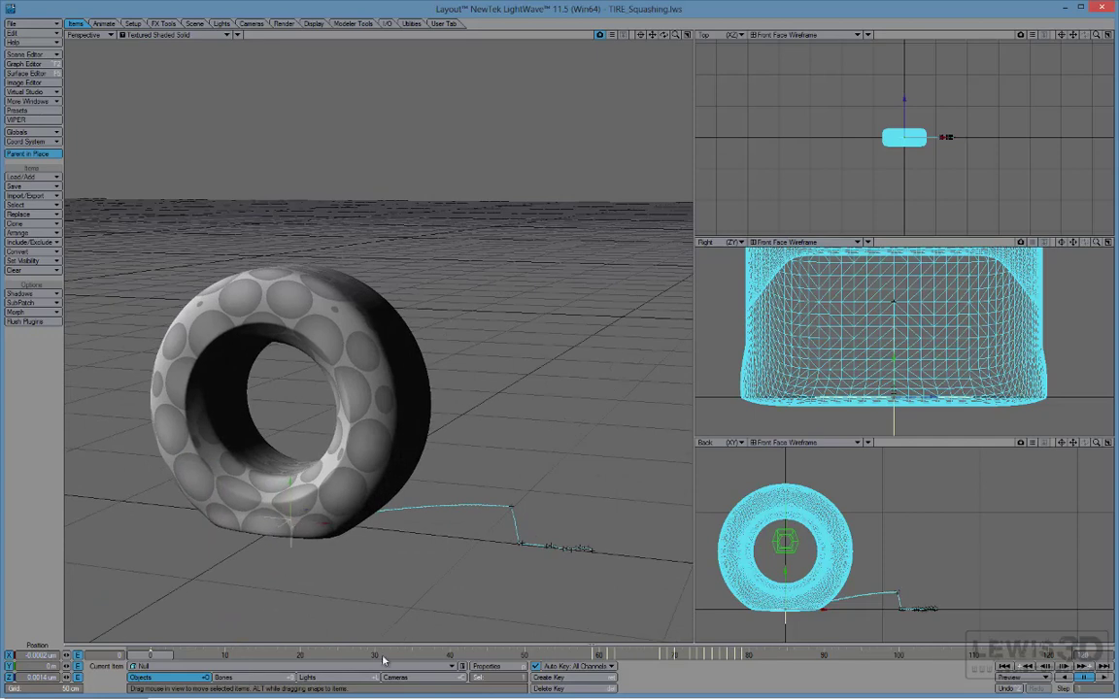
Review the Value layers and reference object of the tire's Textured Displacement, then close its properties
click(355, 465)
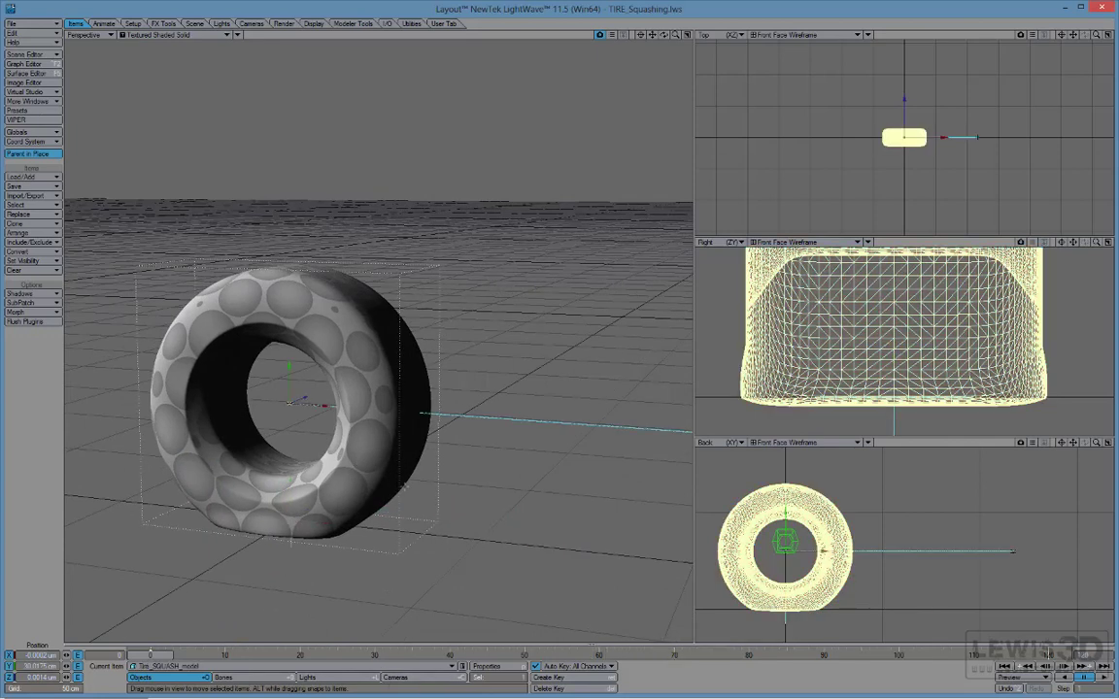
key(p)
double_click(447, 512)
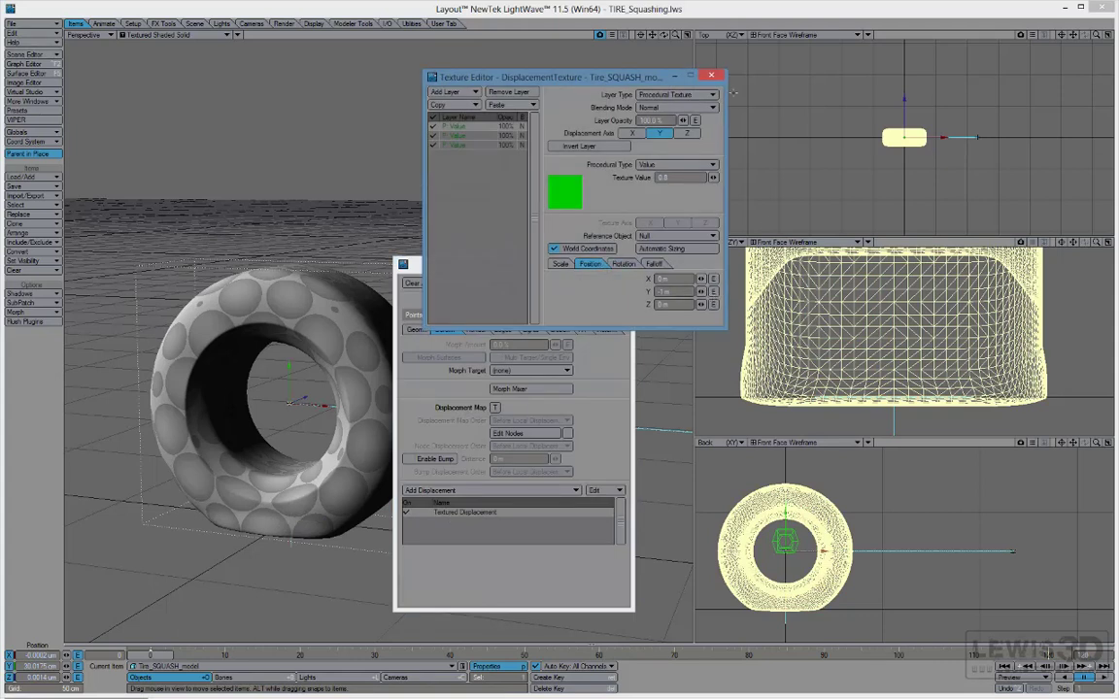
click(710, 75)
click(620, 264)
key(p)
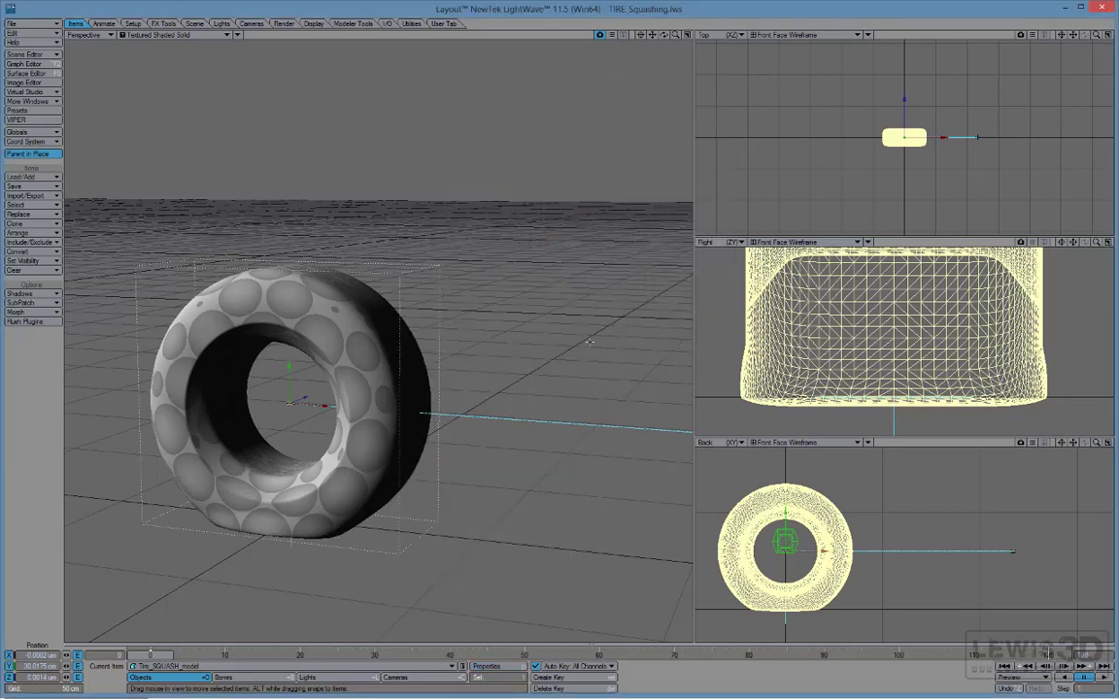
alt+drag(457, 540, 484, 526)
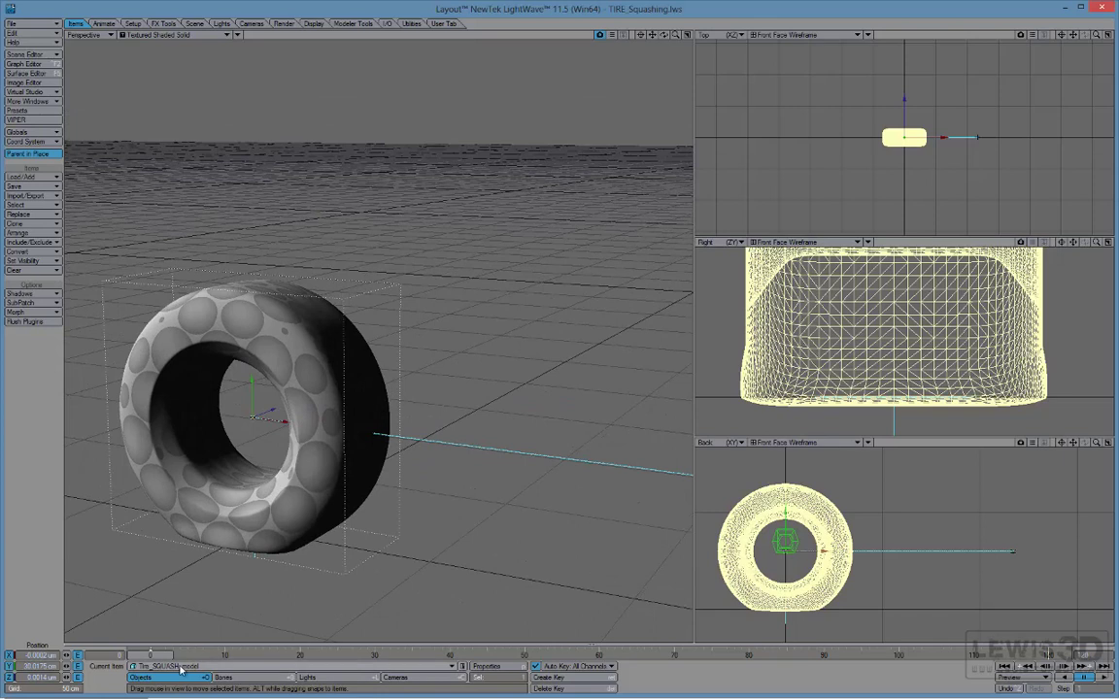